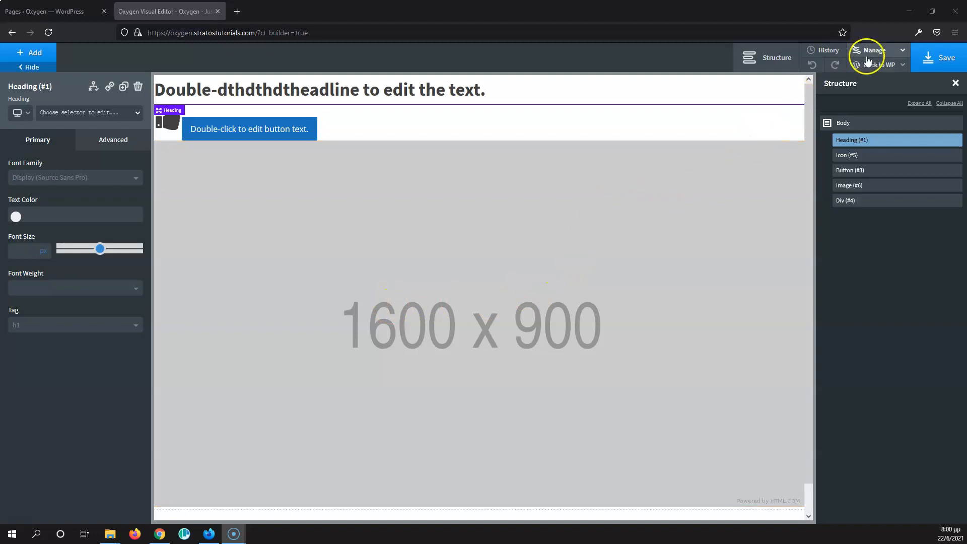
Step: Open the Global Styles color settings of the page builder
left_click(893, 53)
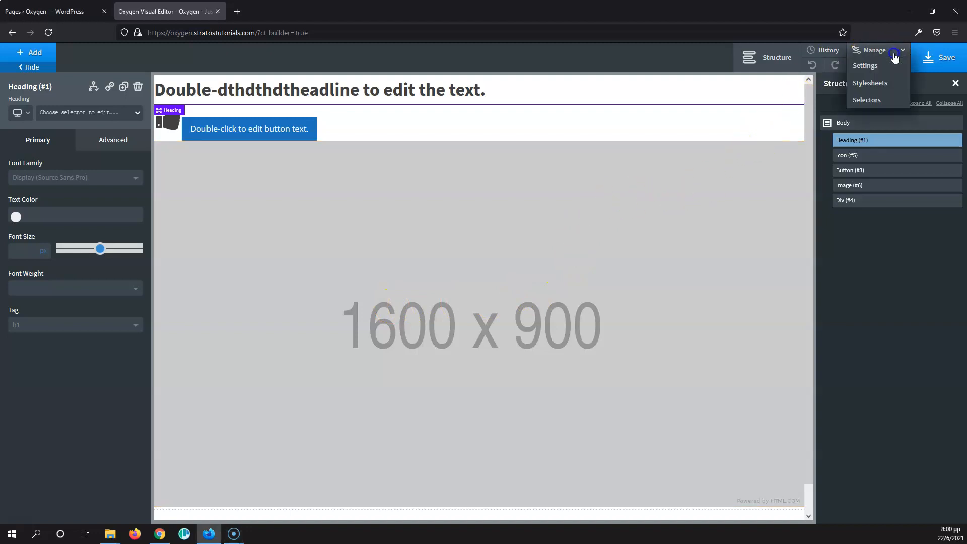
left_click(869, 68)
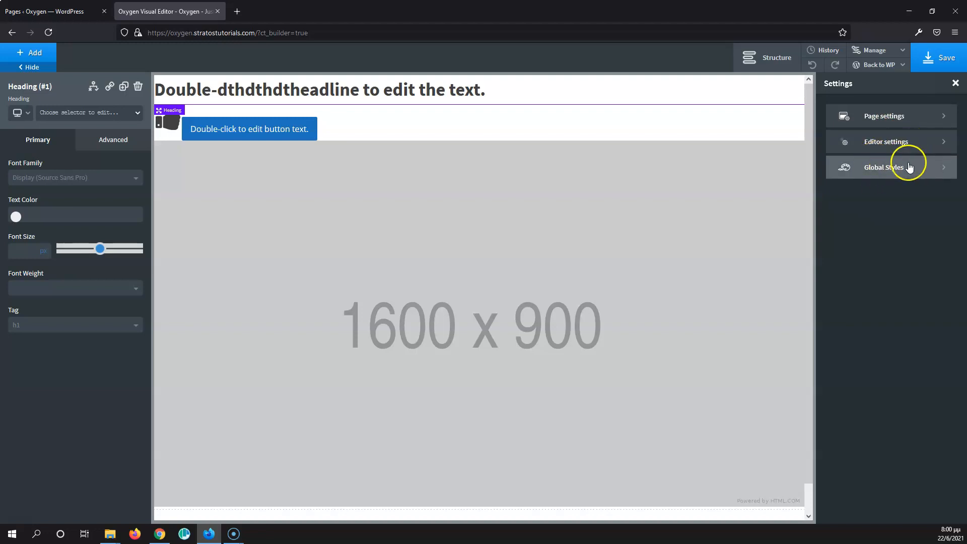
left_click(896, 173)
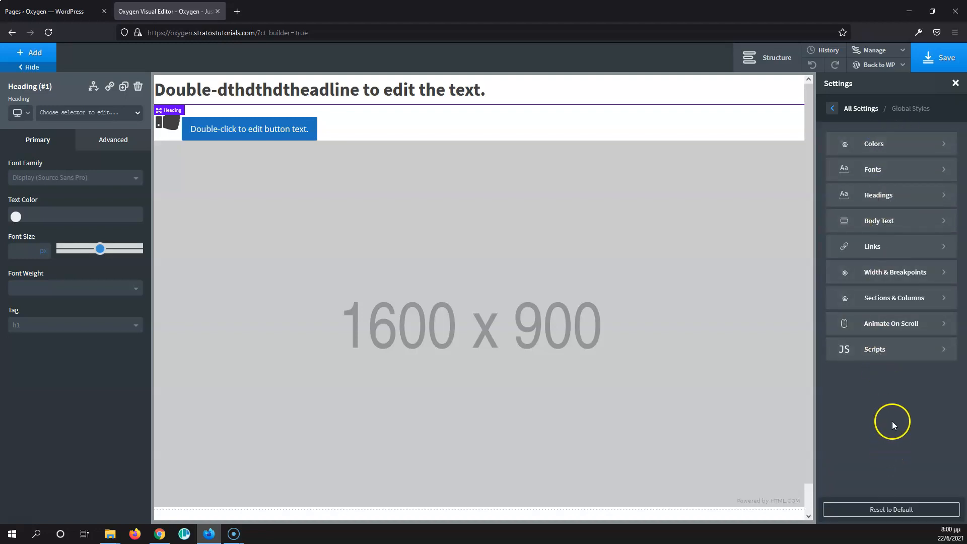
left_click(898, 145)
left_click(901, 238)
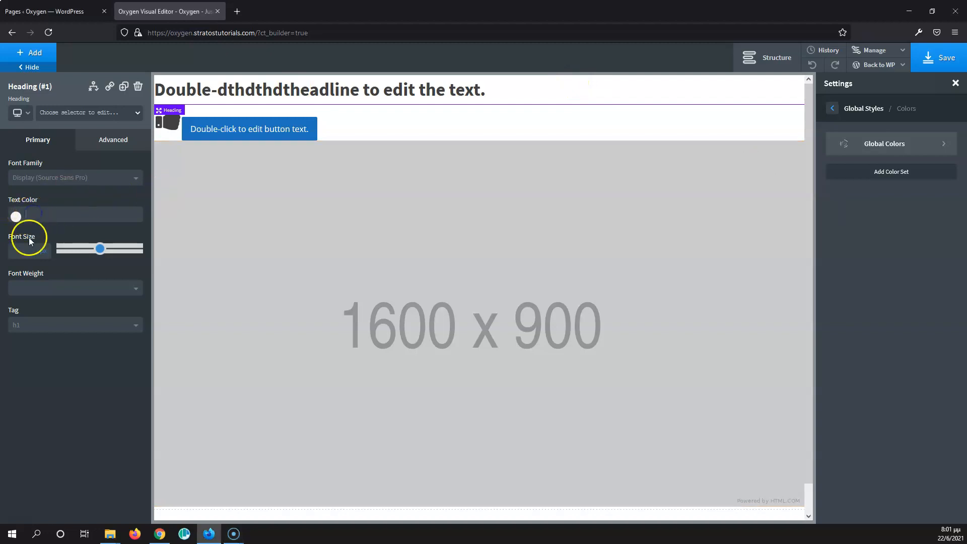
Step: Set the heading's text color to #c97e7e using the color picker
left_click(17, 219)
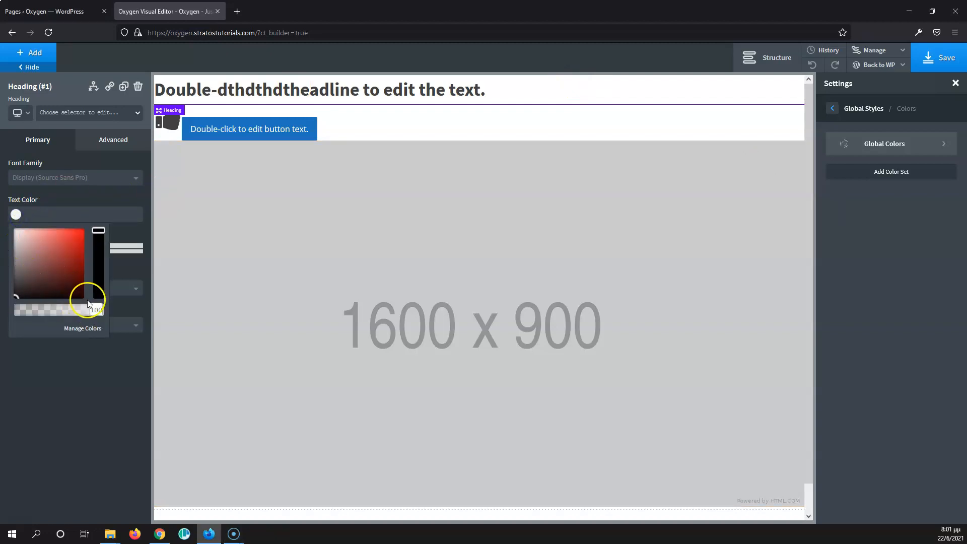
left_click(34, 250)
left_click(85, 195)
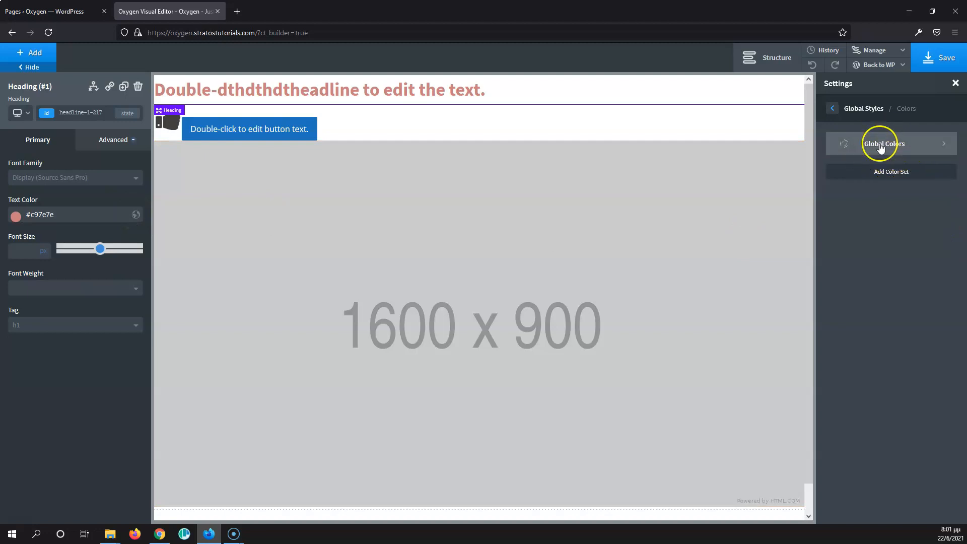
Step: Open the Global Colors set for editing
left_click(881, 192)
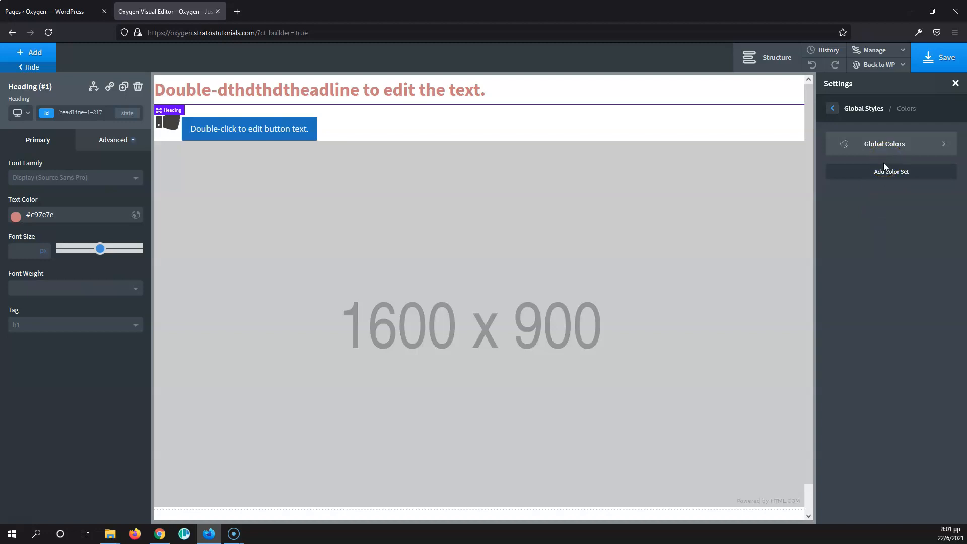
left_click(881, 171)
left_click(882, 155)
left_click(890, 149)
left_click(891, 146)
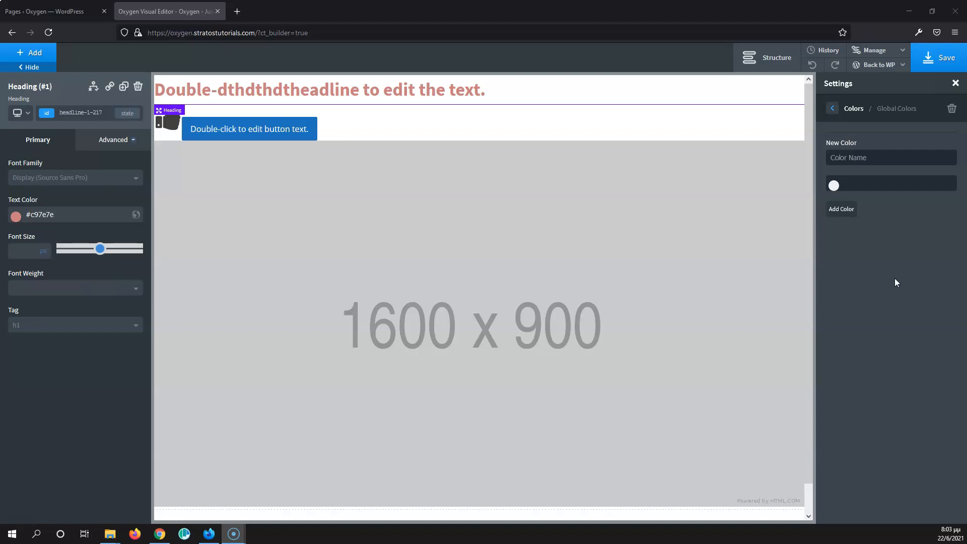
Step: Pick a blue of #244ac9 for the new global color
left_click(834, 185)
mouse_move(861, 231)
left_mouse_down()
mouse_move(914, 224)
mouse_move(914, 242)
mouse_move(881, 207)
mouse_move(887, 224)
mouse_move(871, 229)
left_mouse_up()
left_click(914, 202)
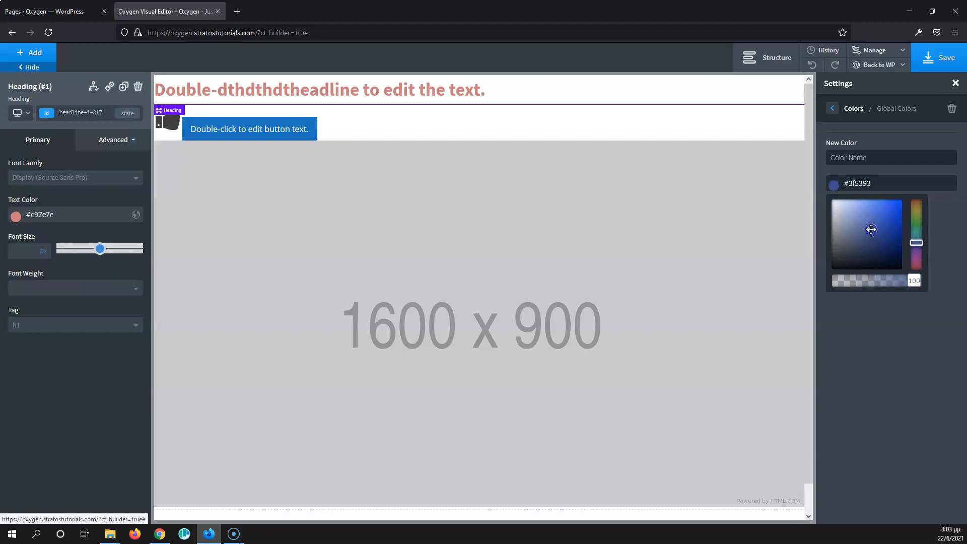
left_click(892, 171)
left_click(870, 183)
left_click_drag(870, 183, 833, 185)
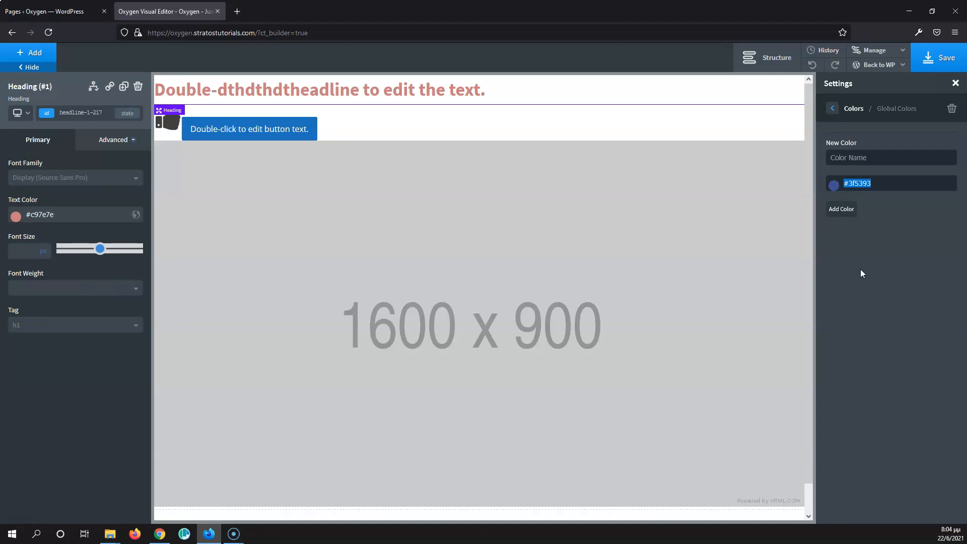
key("F10")
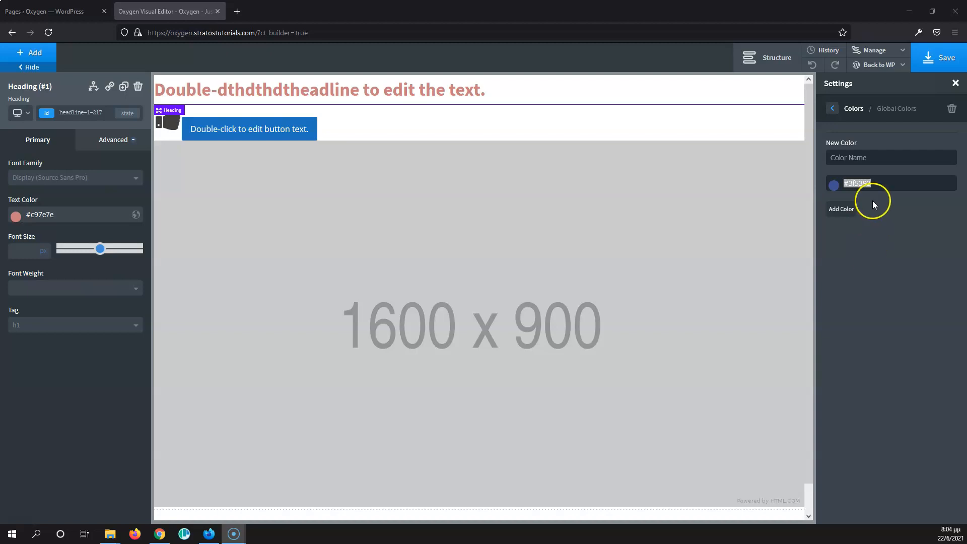
left_click(837, 190)
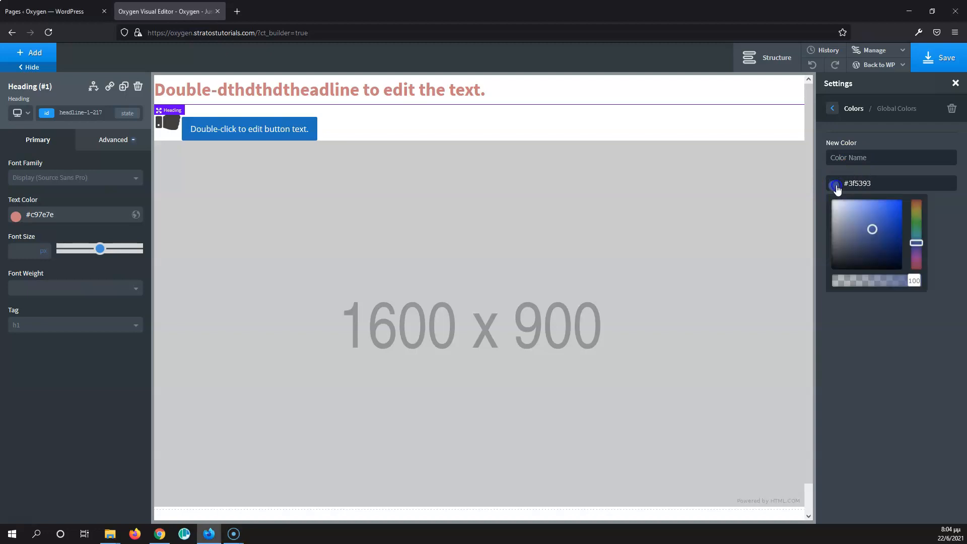
left_click_drag(871, 227, 887, 214)
Step: Name the new color Main Blue and add it to the global colors
left_click(862, 159)
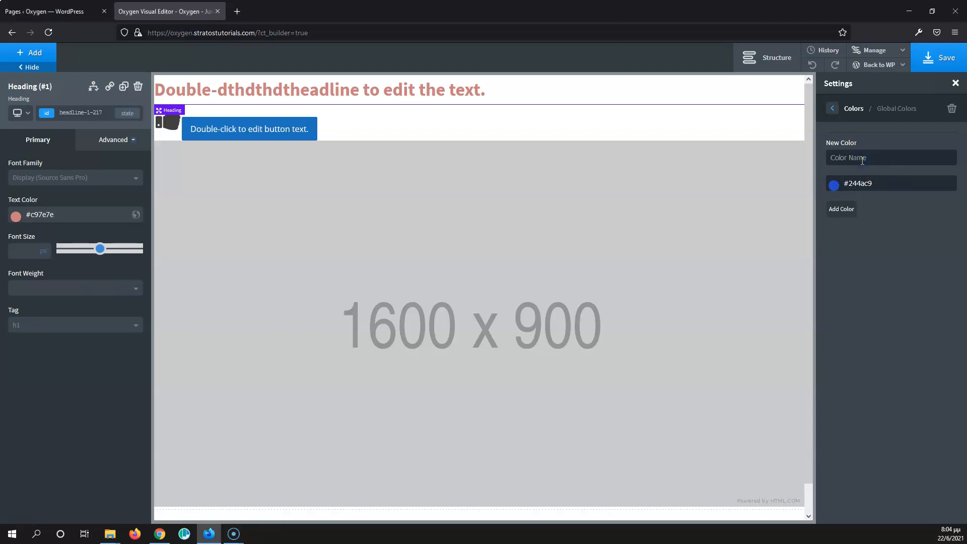
type("Main Blue")
left_click(842, 208)
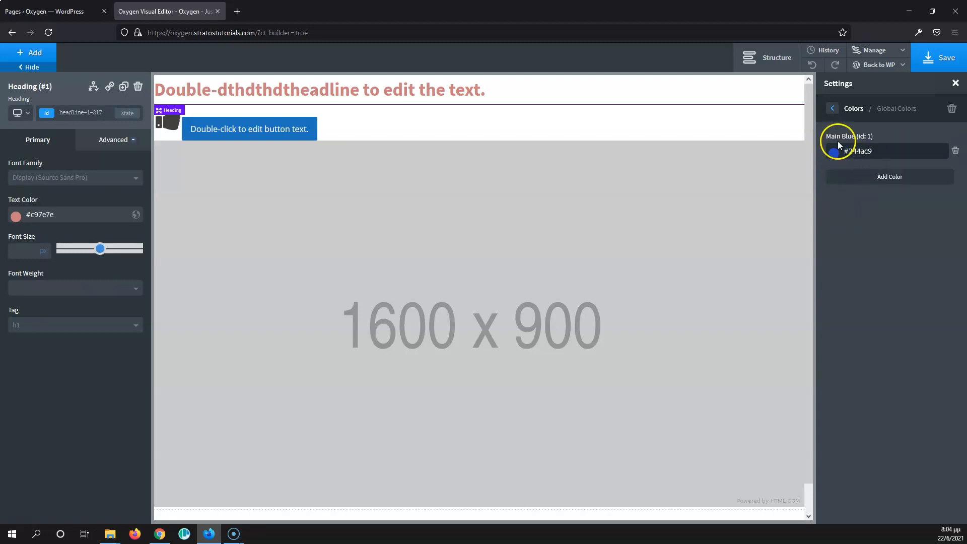
Step: Start another new color, paste Main Blue's hex value into it and lighten it to #4a68c9
left_click(896, 178)
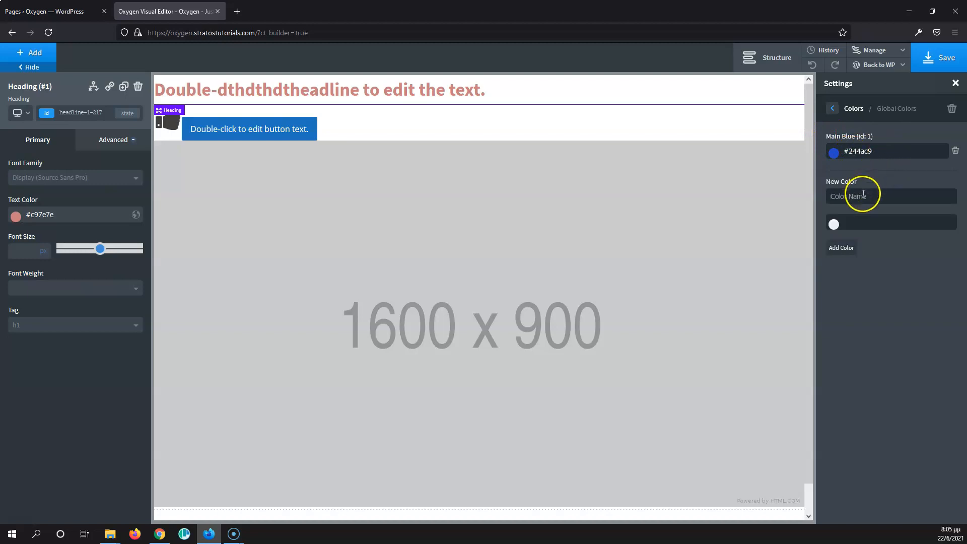
left_click_drag(876, 151, 837, 151)
key("ctrl+c")
left_click(857, 196)
key("ctrl+v")
key("Return")
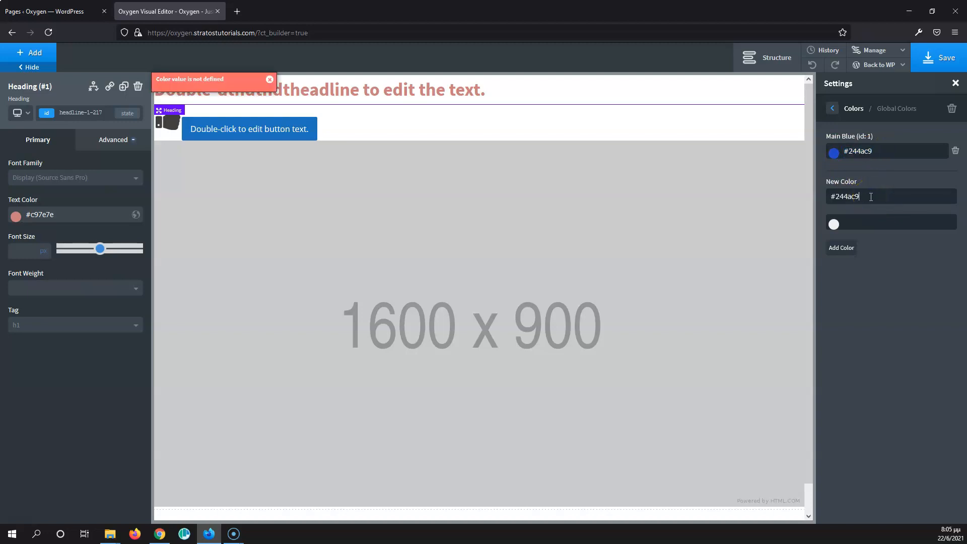
left_click(875, 180)
left_click_drag(871, 196, 827, 196)
key("ctrl+x")
left_click(860, 223)
key("ctrl+v")
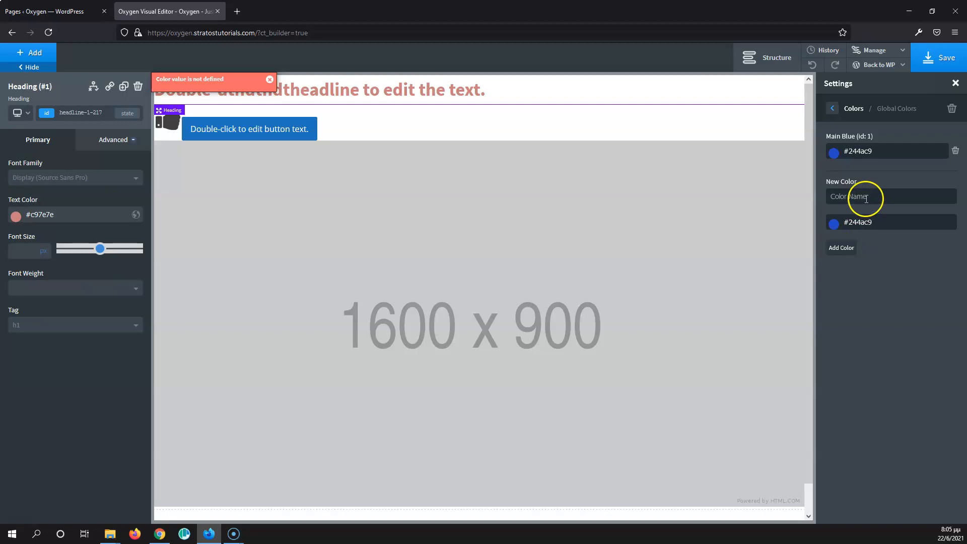
left_click(837, 227)
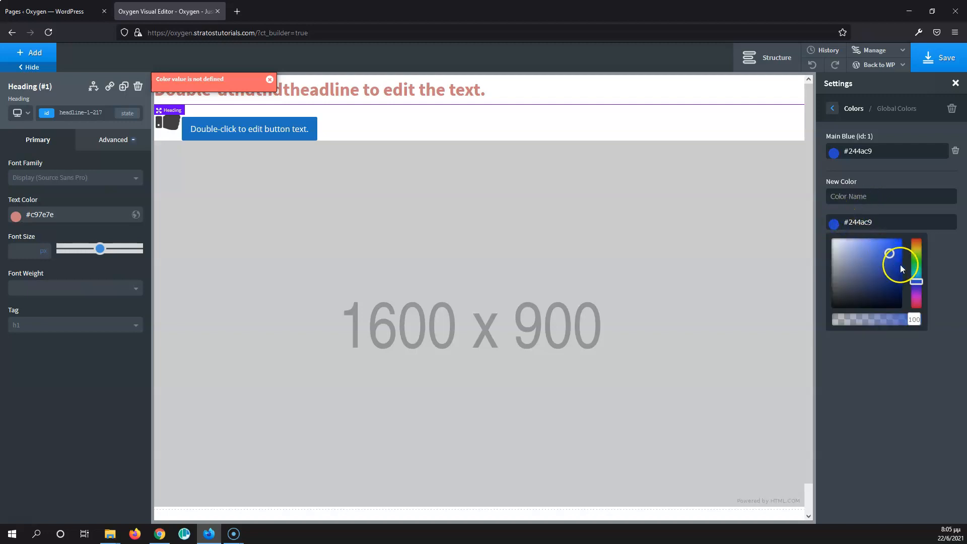
left_click_drag(889, 254, 877, 253)
Step: Name the color Hover Blue and add it to the global colors
left_click(867, 198)
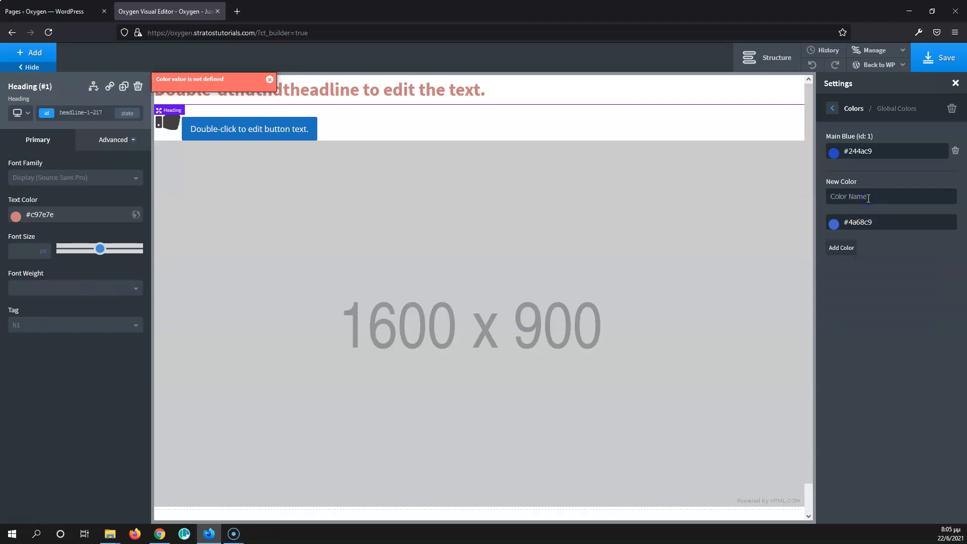
type("Hover")
left_click(867, 194)
type("Blue")
left_click(861, 192)
left_click(837, 248)
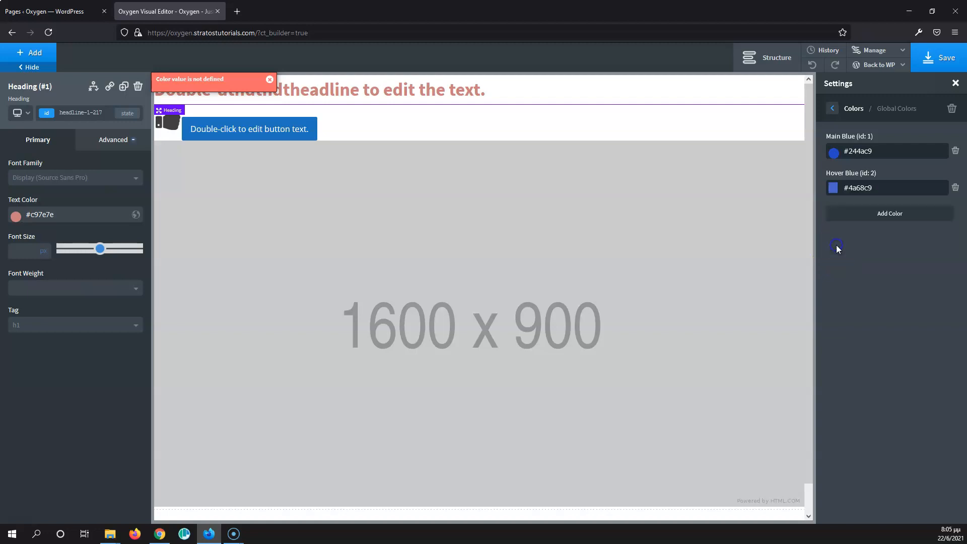
Step: Start a new global color and pick a near-white shade in the picker
left_click(889, 213)
left_click(871, 231)
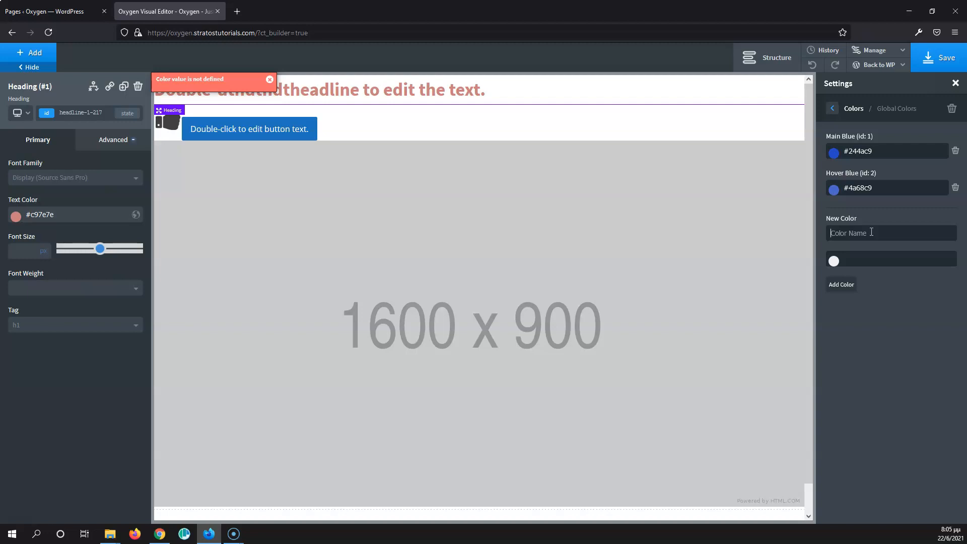
left_click(840, 234)
left_click(836, 263)
left_click(811, 260)
left_click(833, 261)
left_click(834, 278)
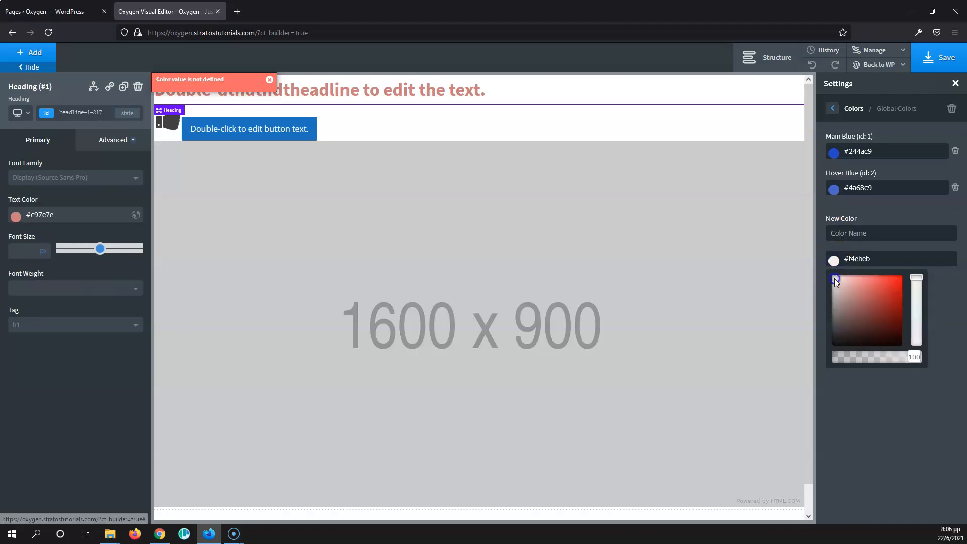
left_click_drag(834, 278, 831, 278)
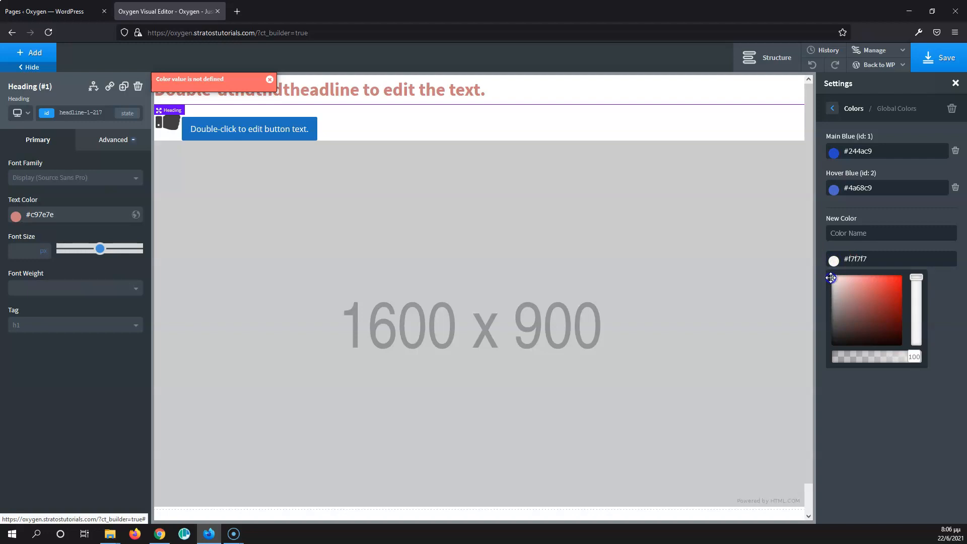
Step: Name the color Off White and add it at #f4f4f4
left_click(847, 234)
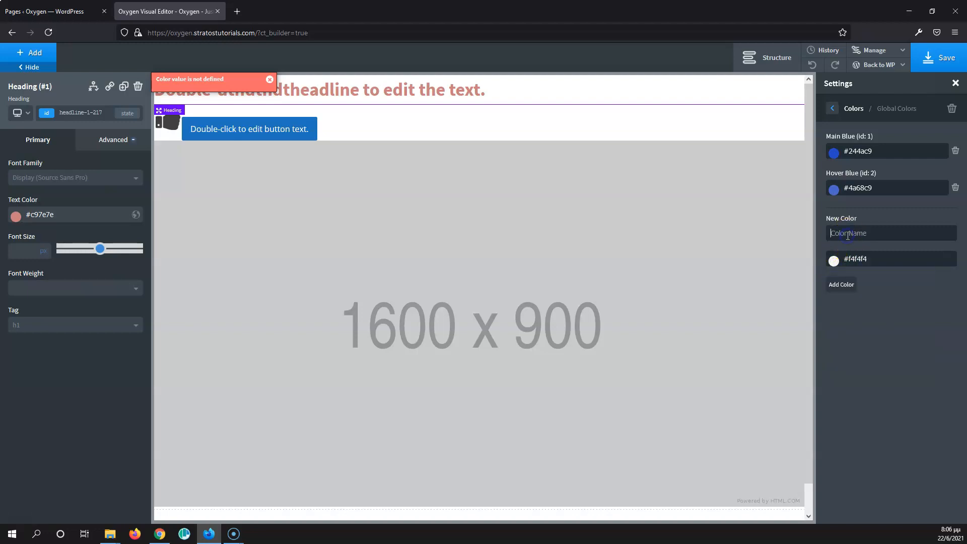
type("Off White")
left_click(840, 284)
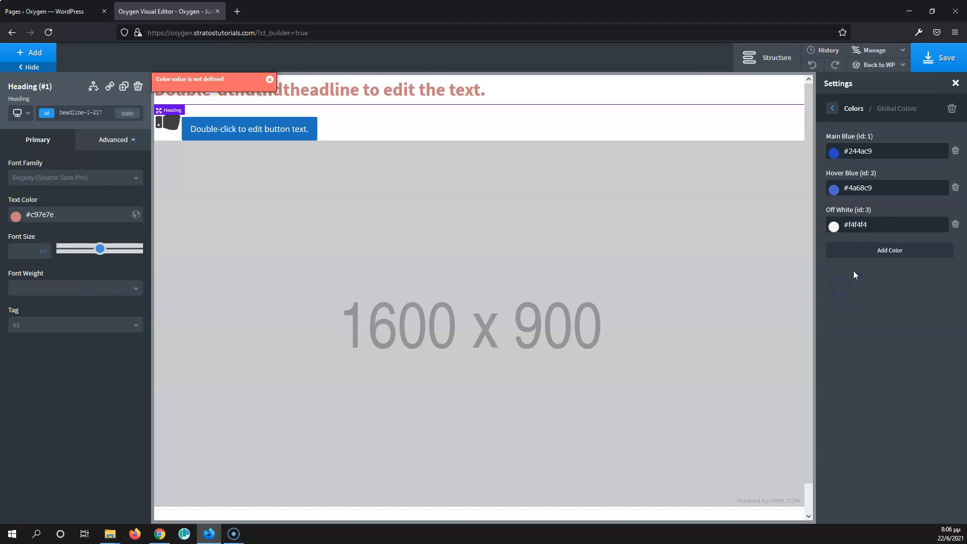
Step: Add a black #000000 global color named Text
left_click(890, 250)
left_click(869, 268)
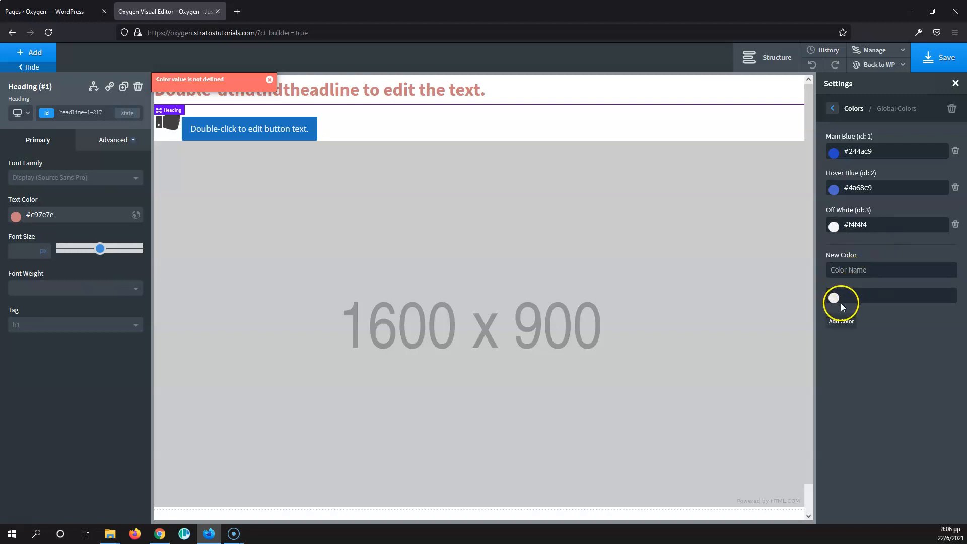
left_click(834, 299)
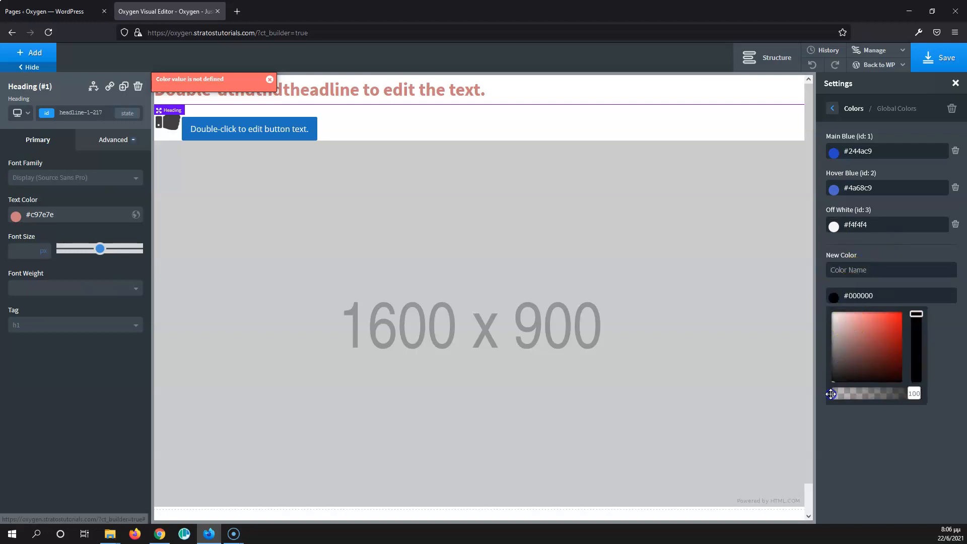
left_click(830, 348)
left_click(833, 299)
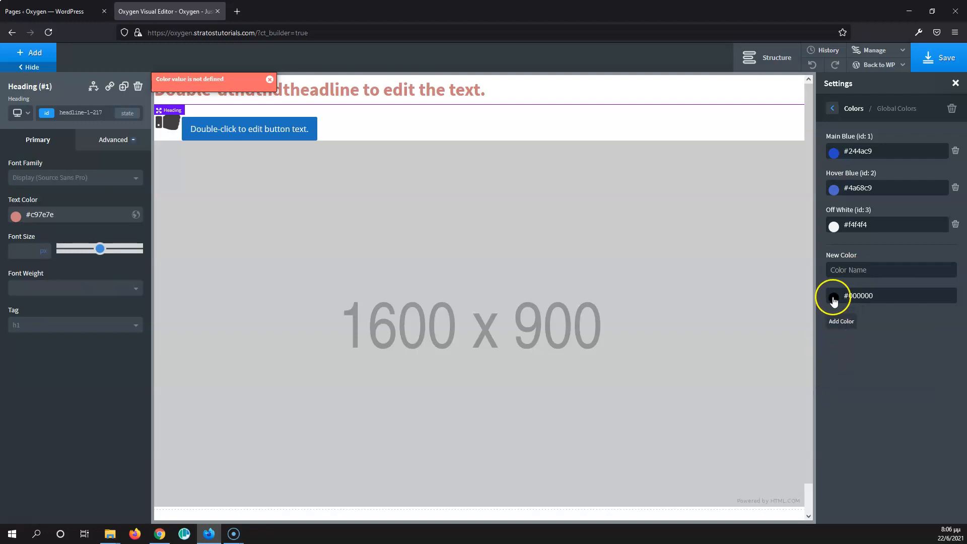
left_click(853, 272)
type("Text")
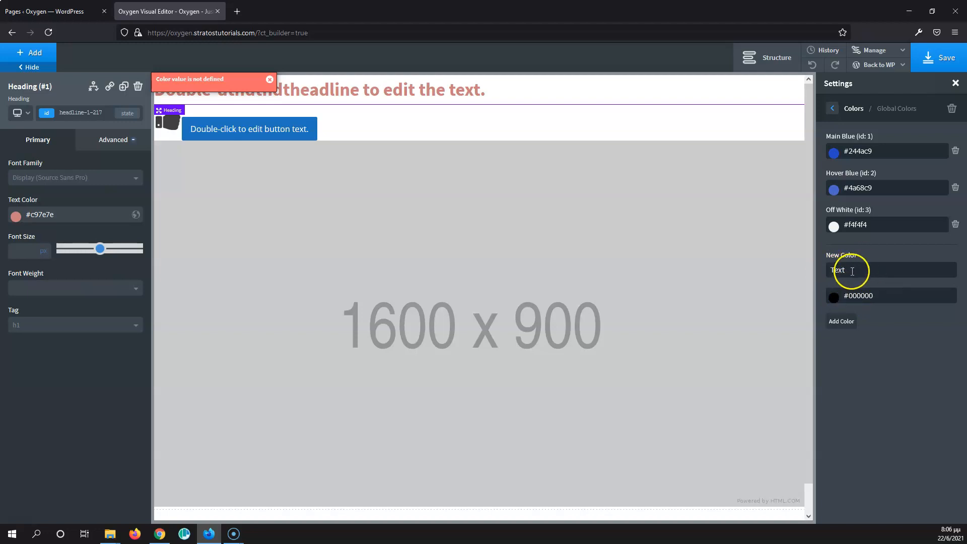
left_click(841, 321)
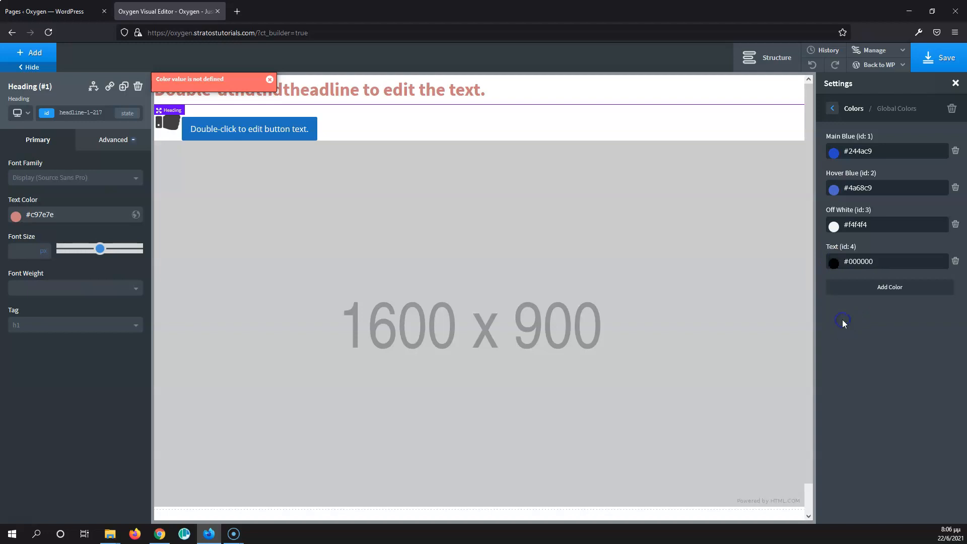
Step: Add a teal #0fb8c1 global color named Accent Color
left_click(874, 285)
left_click(860, 305)
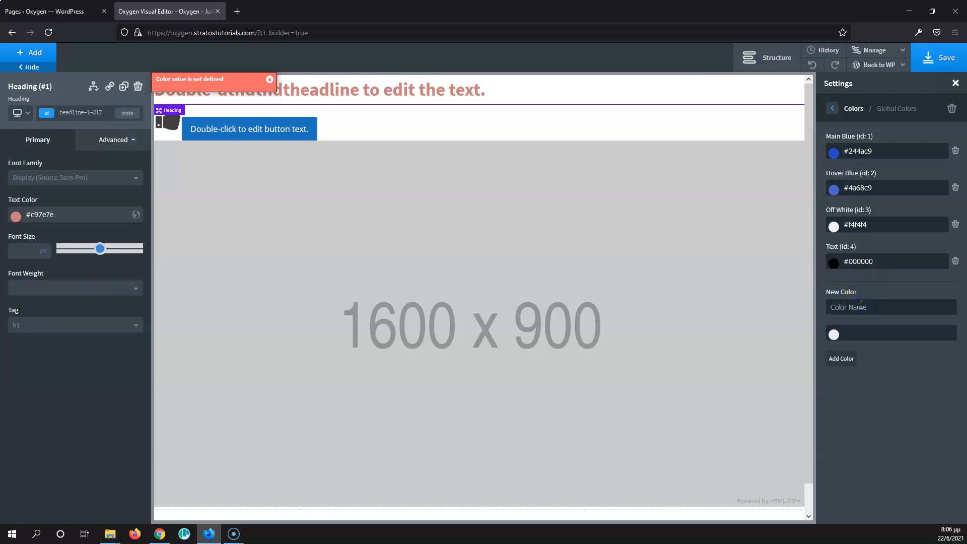
left_click(843, 330)
left_click(833, 335)
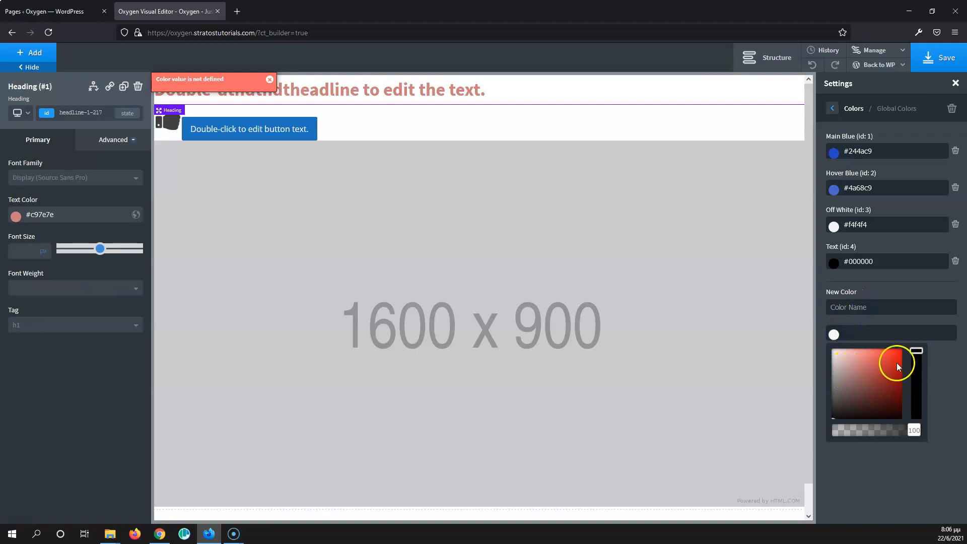
left_click(881, 376)
left_click_drag(912, 349, 896, 366)
left_click(878, 306)
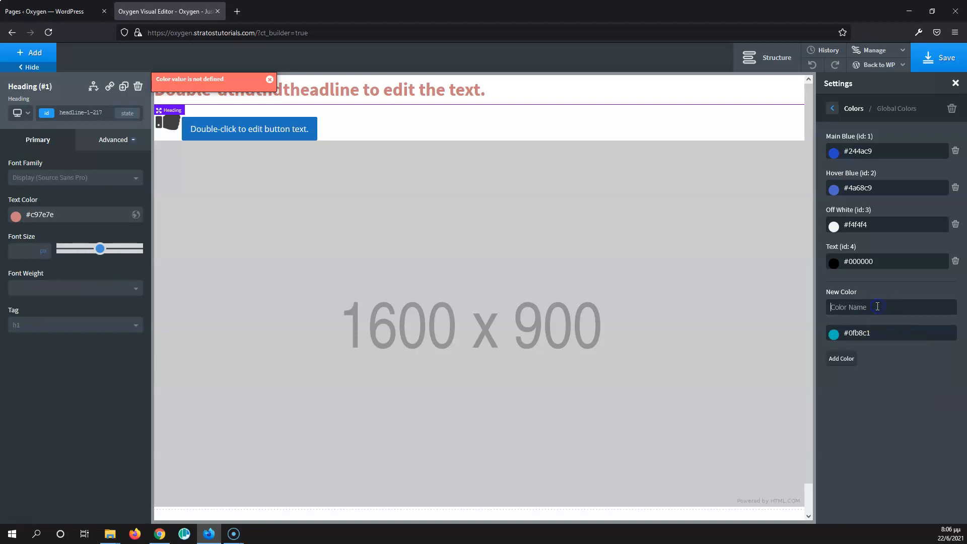
type("Accent Color")
left_click(841, 358)
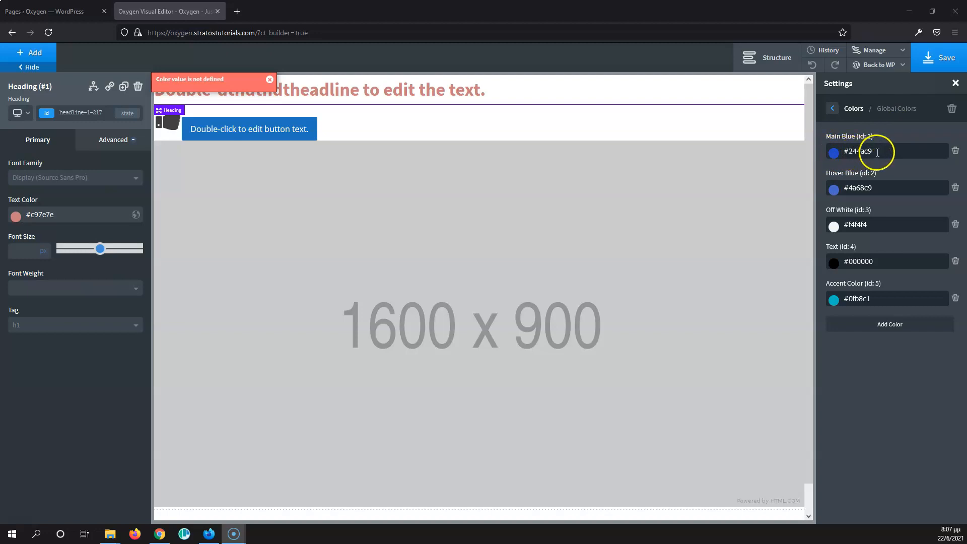
Step: Select the button and set its button color to the Main Blue global color
left_click(304, 124)
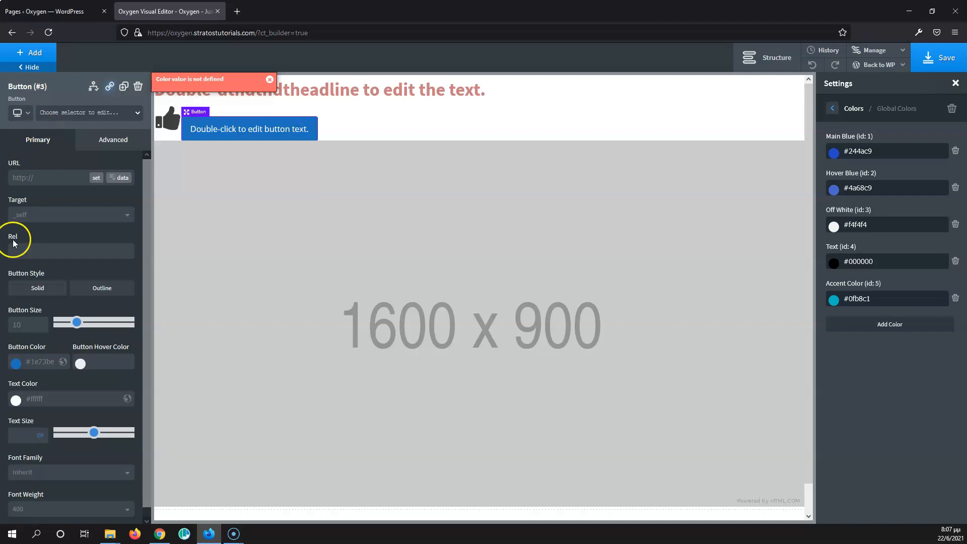
left_click(16, 365)
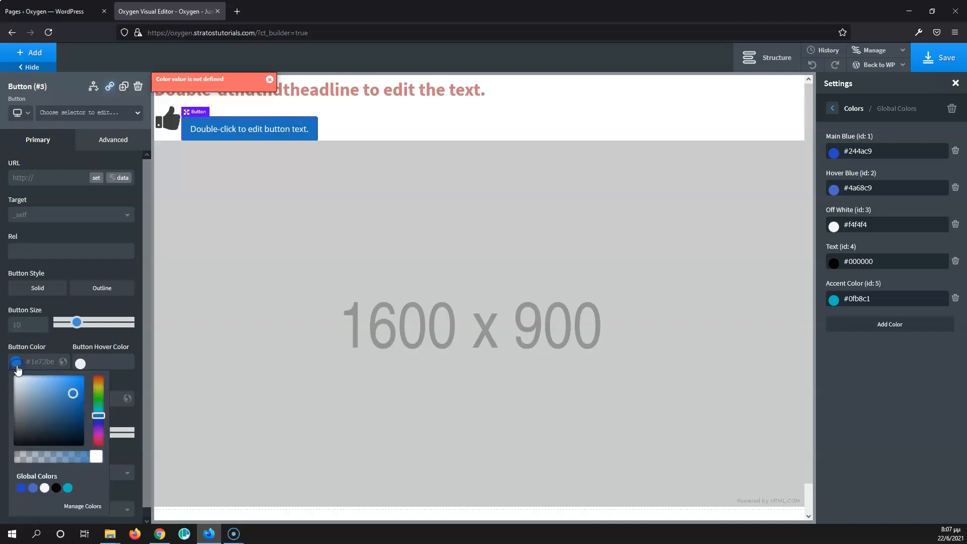
left_click(21, 488)
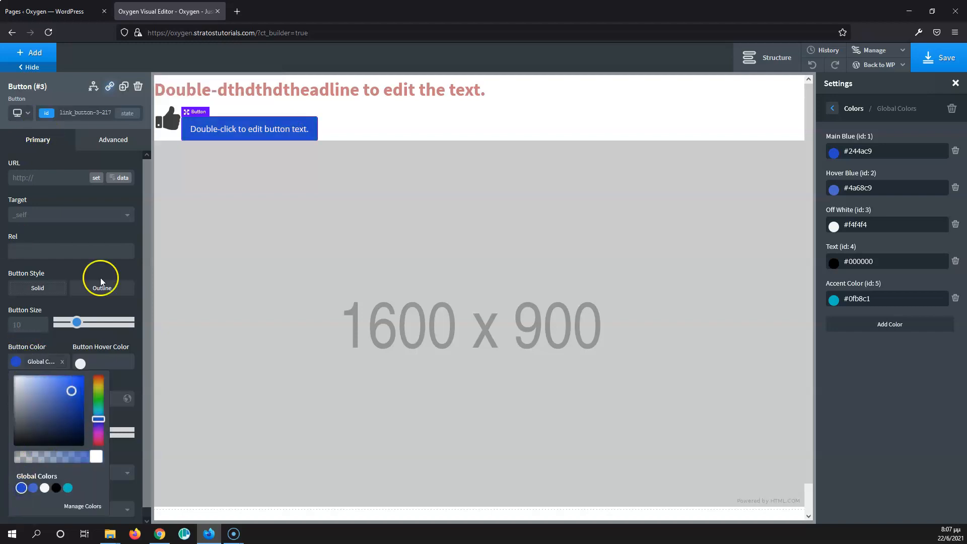
left_click(358, 126)
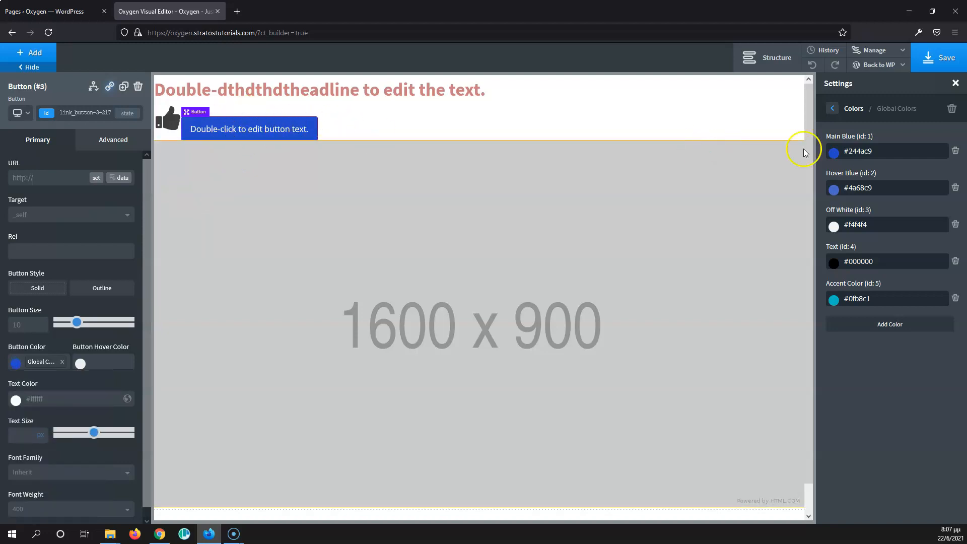
Step: Temporarily change the Main Blue global color's shade in its picker, then paste #244ac9 back
left_click_drag(901, 153, 799, 149)
key("ctrl+c")
left_click(833, 153)
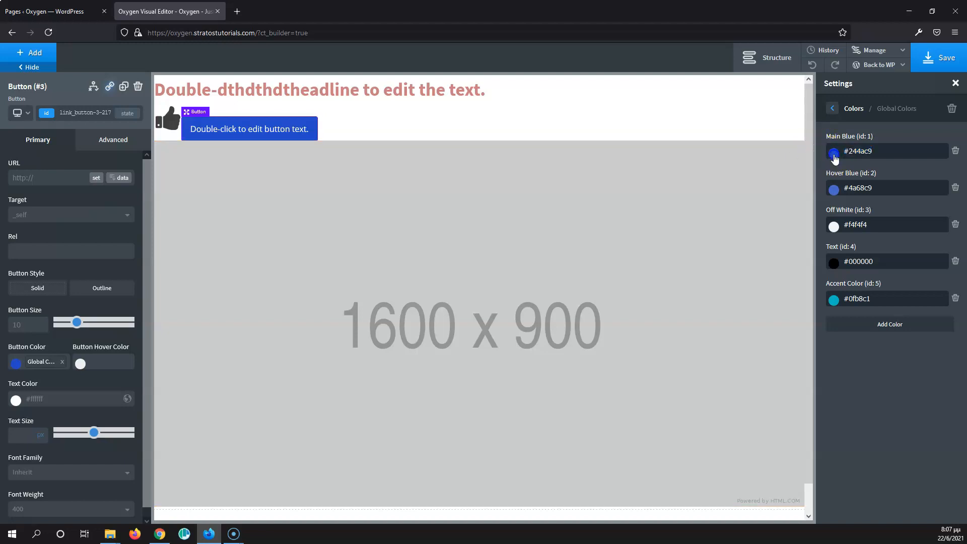
mouse_move(854, 190)
left_mouse_down()
mouse_move(858, 214)
mouse_move(869, 201)
mouse_move(846, 212)
mouse_move(843, 190)
left_mouse_up()
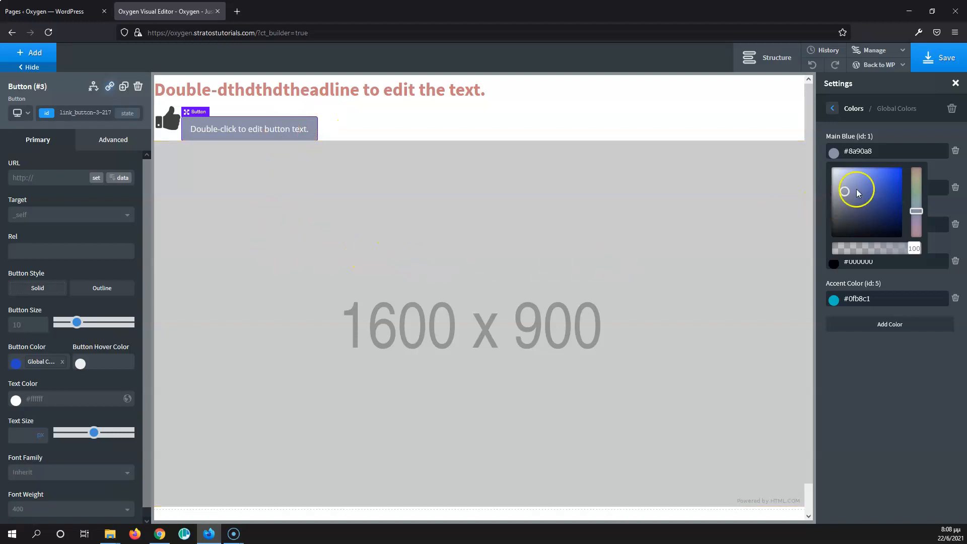
left_click(886, 152)
left_click(879, 136)
left_click_drag(881, 150, 798, 150)
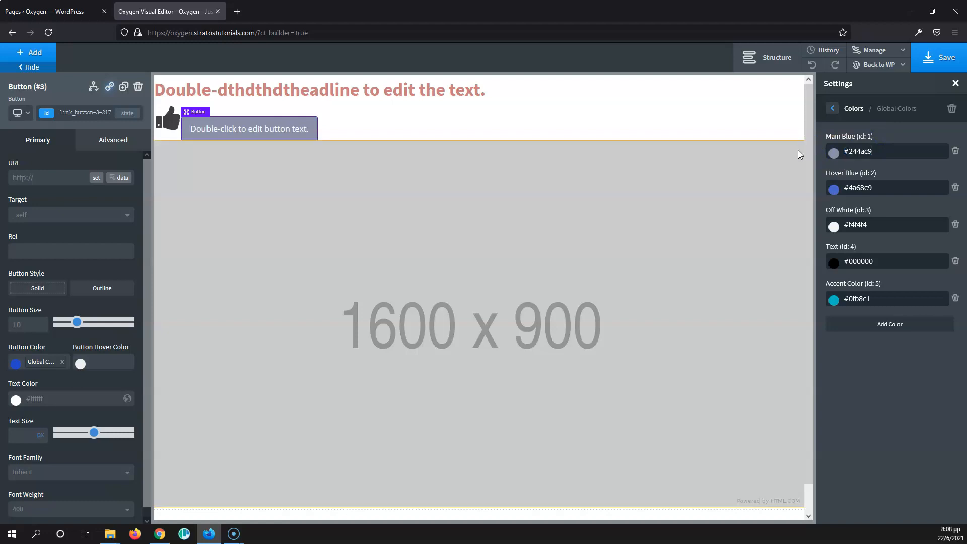
key("ctrl+v")
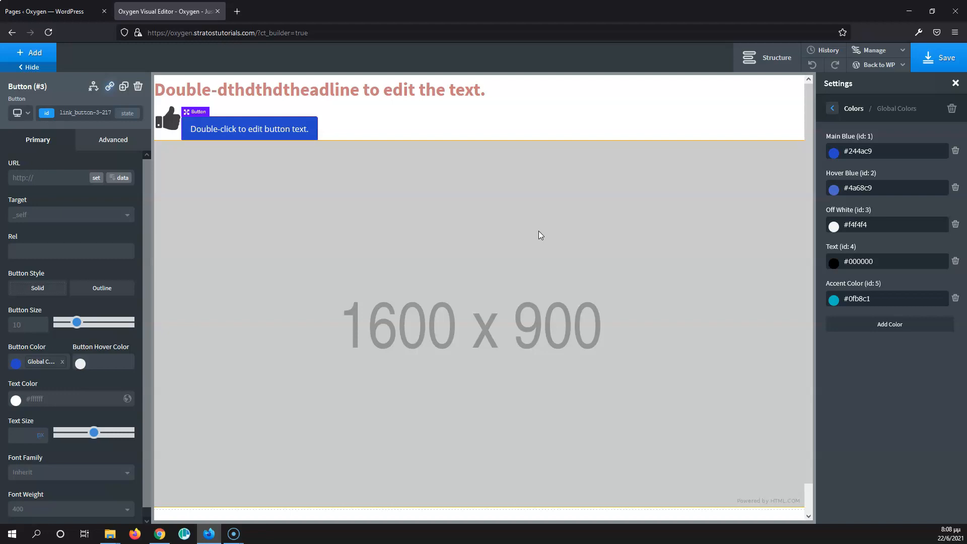
Step: Set the button hover color to red #bc3a3a and try saving it as a global color
left_click(15, 362)
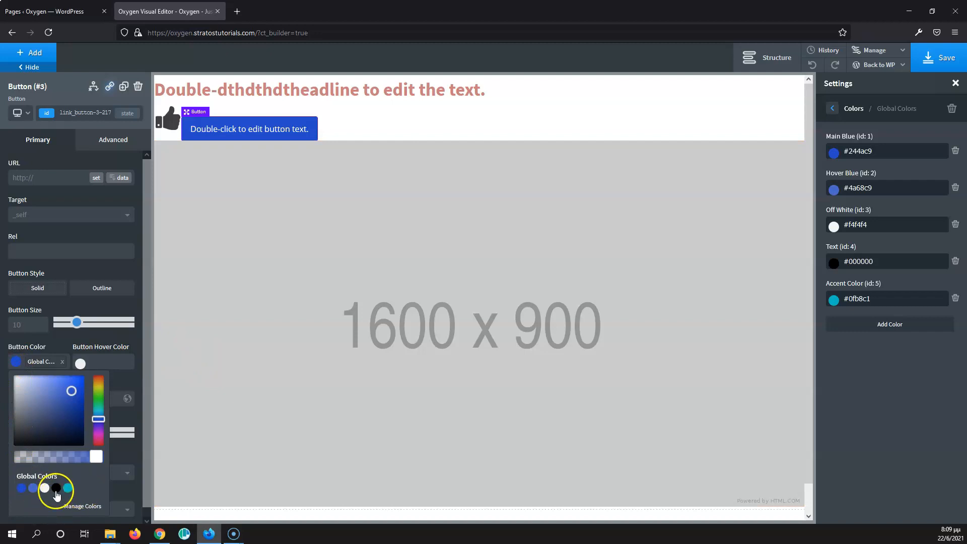
left_click(62, 334)
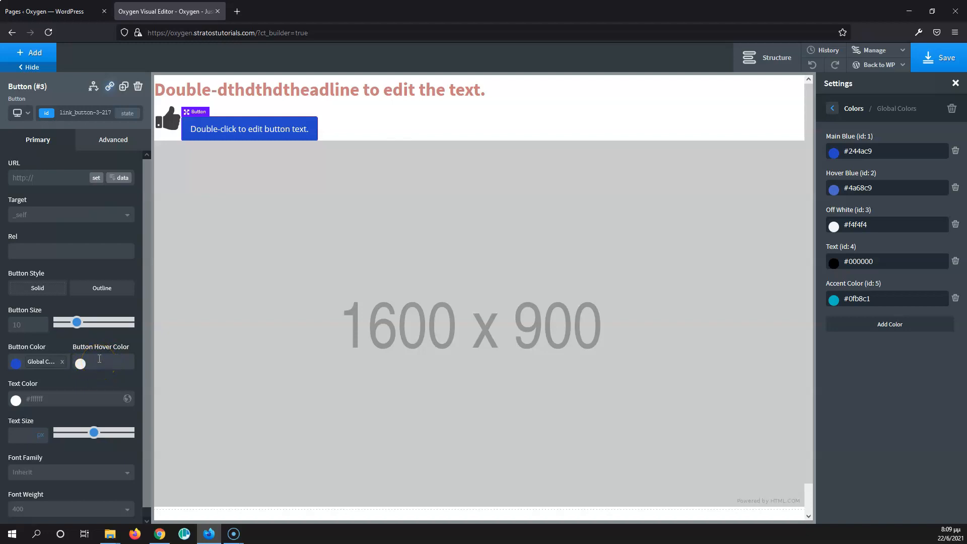
left_click(81, 362)
left_click(105, 393)
left_click(127, 361)
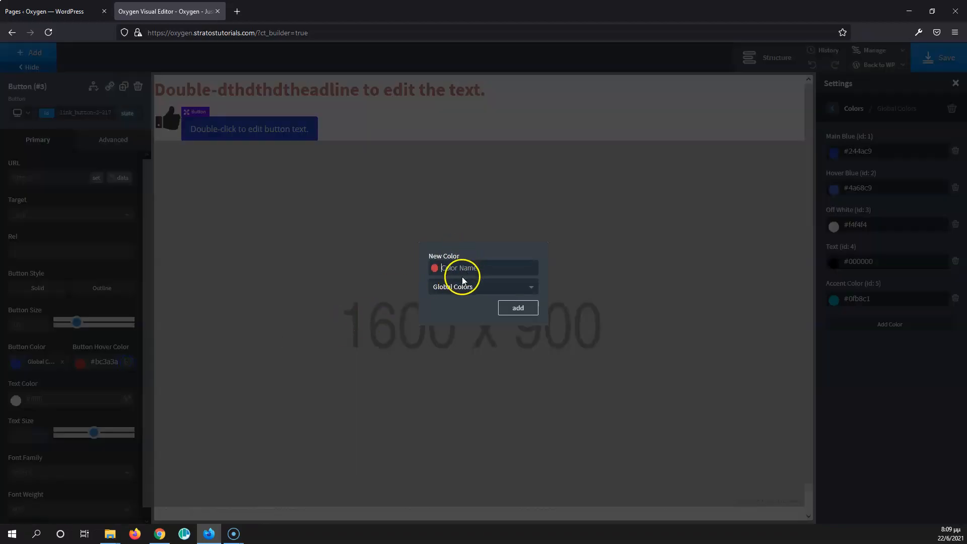
left_click(505, 287)
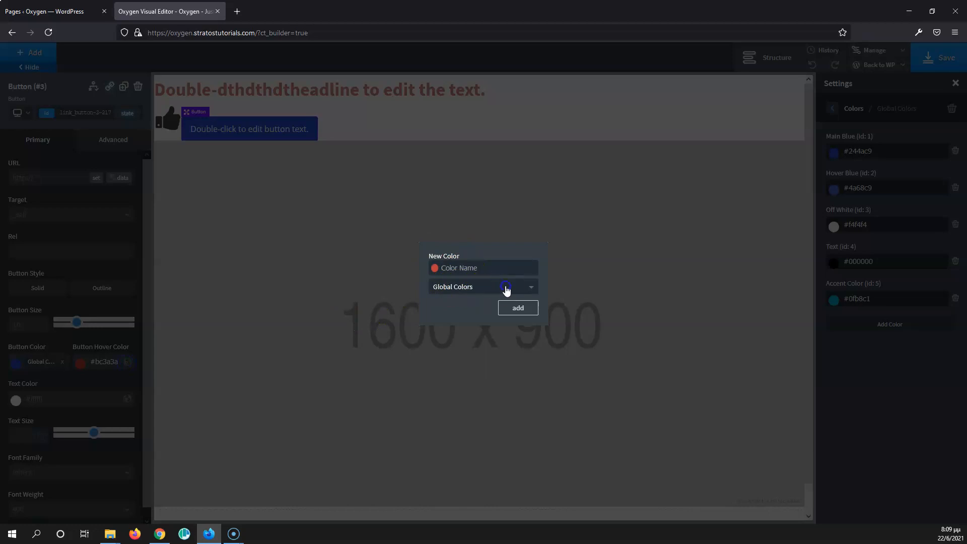
left_click(501, 255)
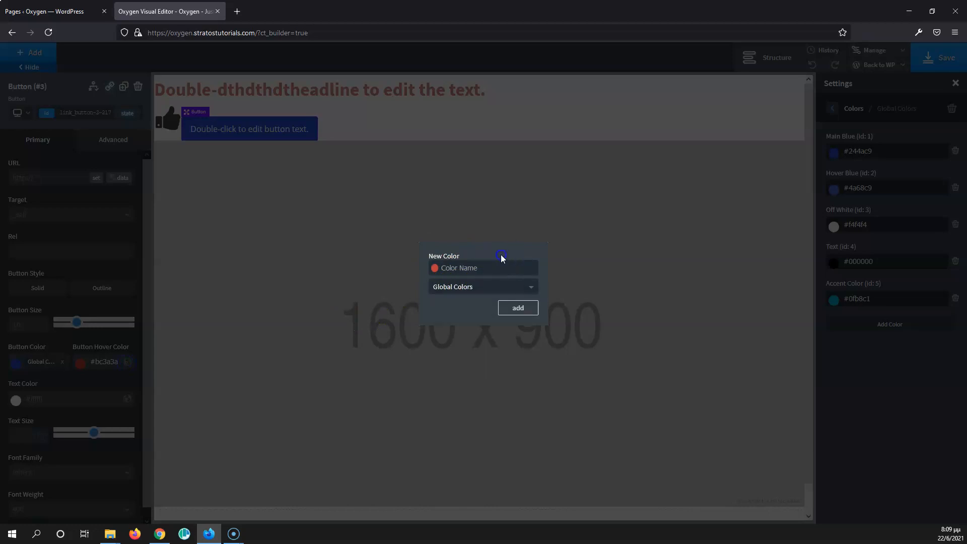
left_click(514, 309)
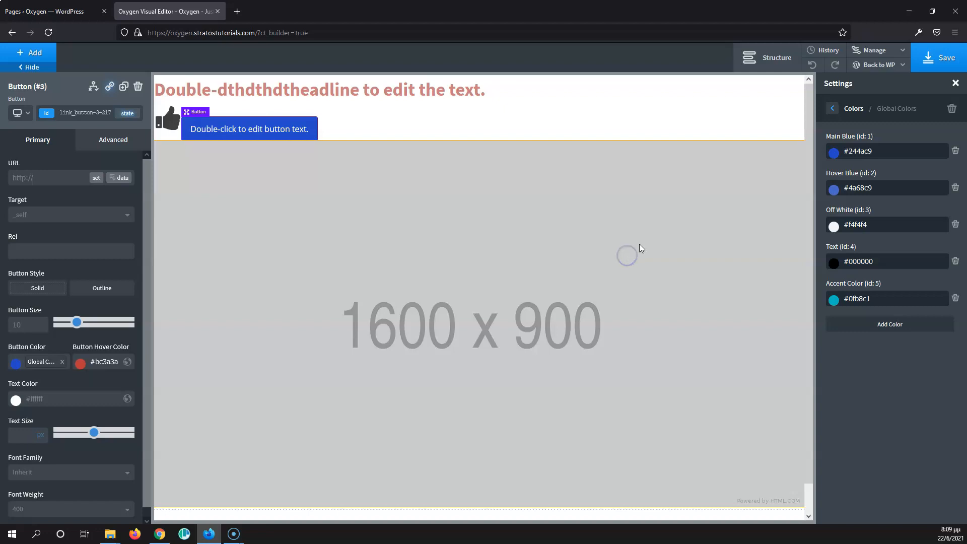
Step: Open the global Fonts settings and browse the display and text font lists
left_click(832, 109)
left_click(832, 109)
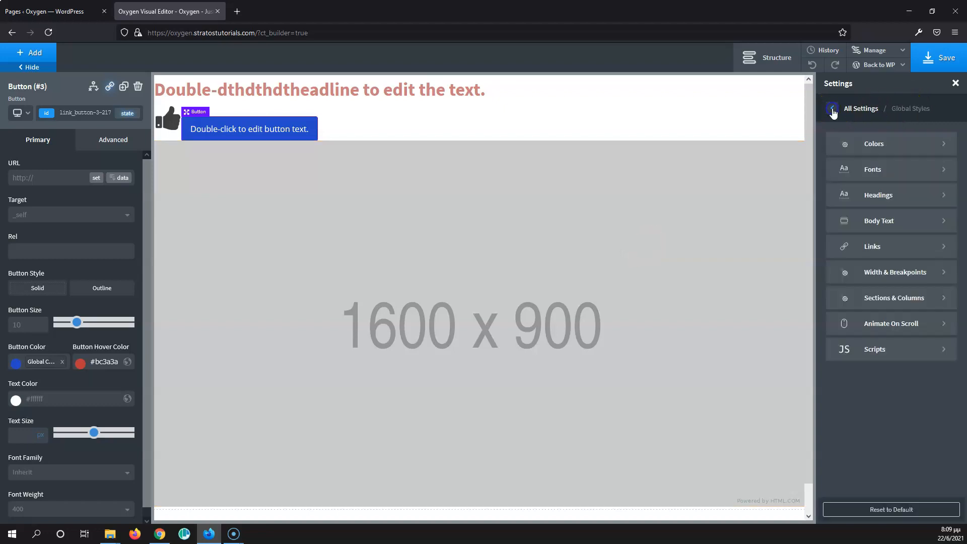
left_click(897, 176)
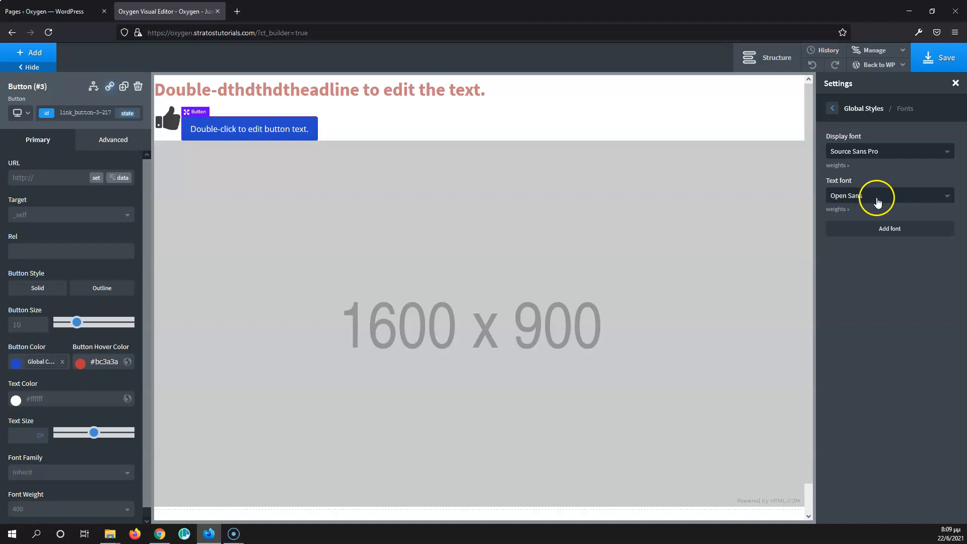
left_click(885, 154)
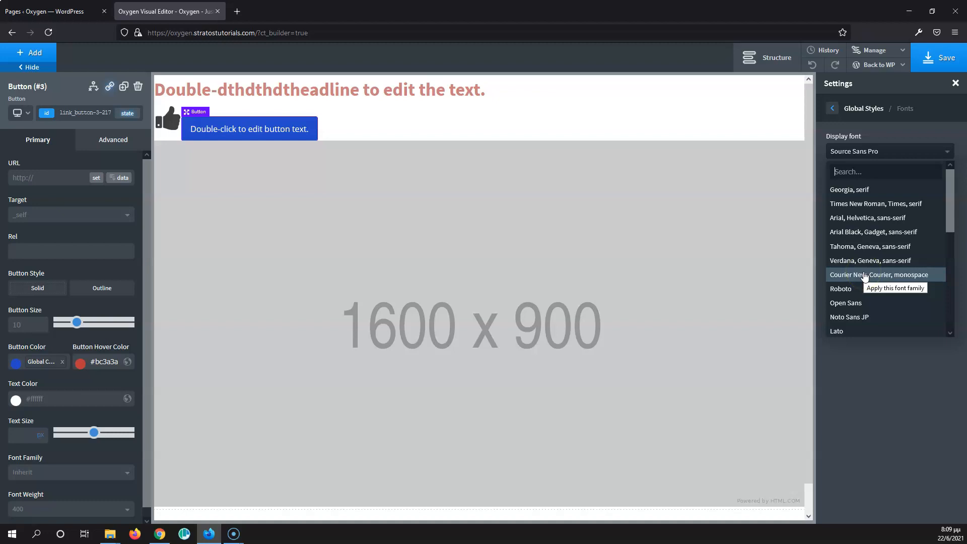
left_click(874, 131)
left_click(863, 195)
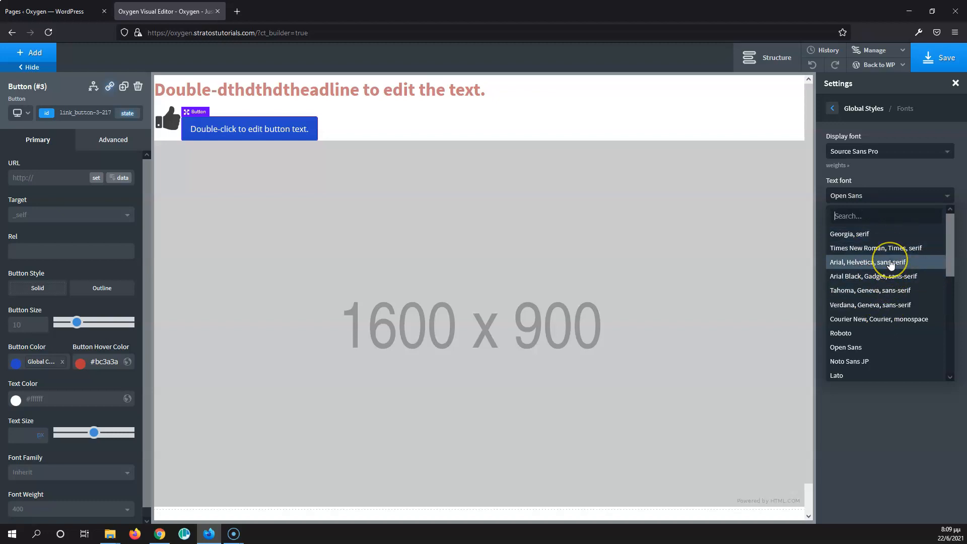
left_click(890, 171)
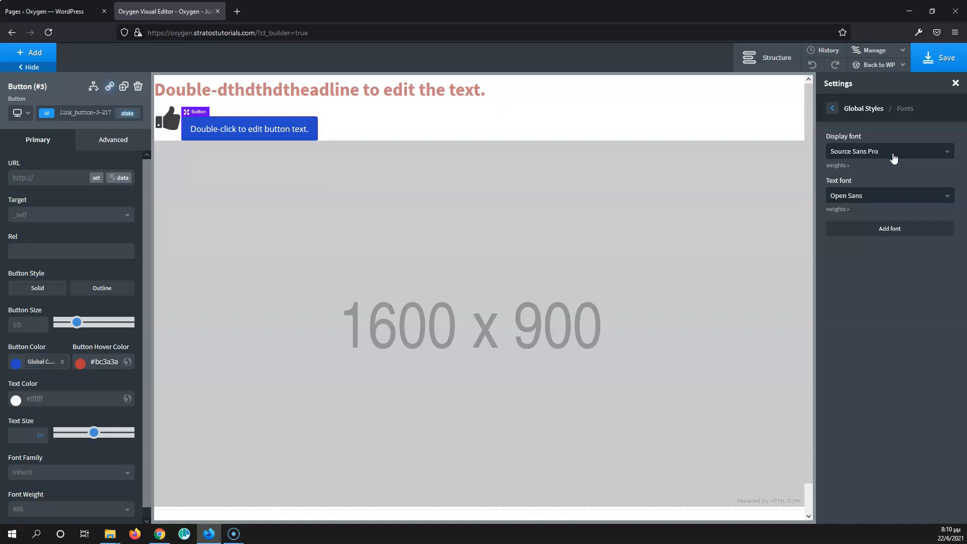
Step: Set the global text font to Roboto Condensed
left_click(892, 197)
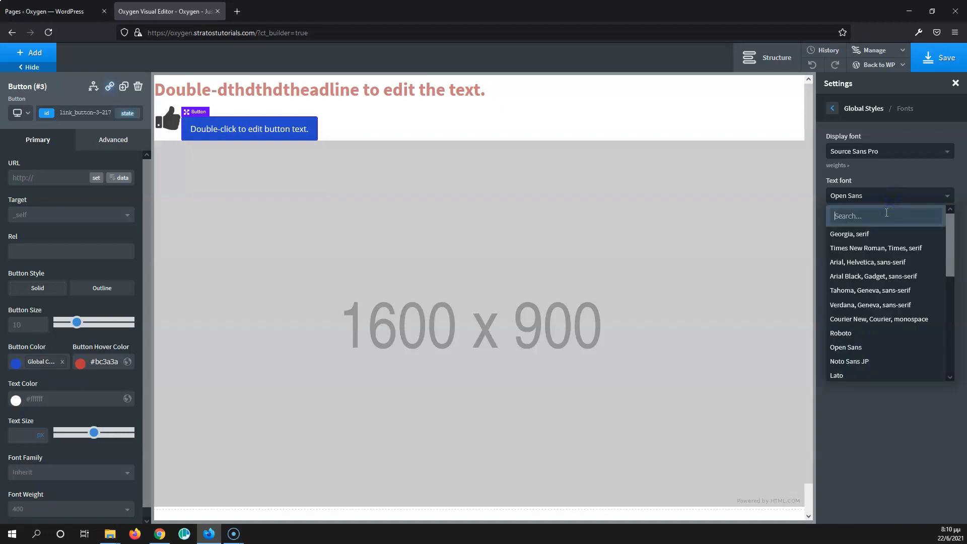
type("rob")
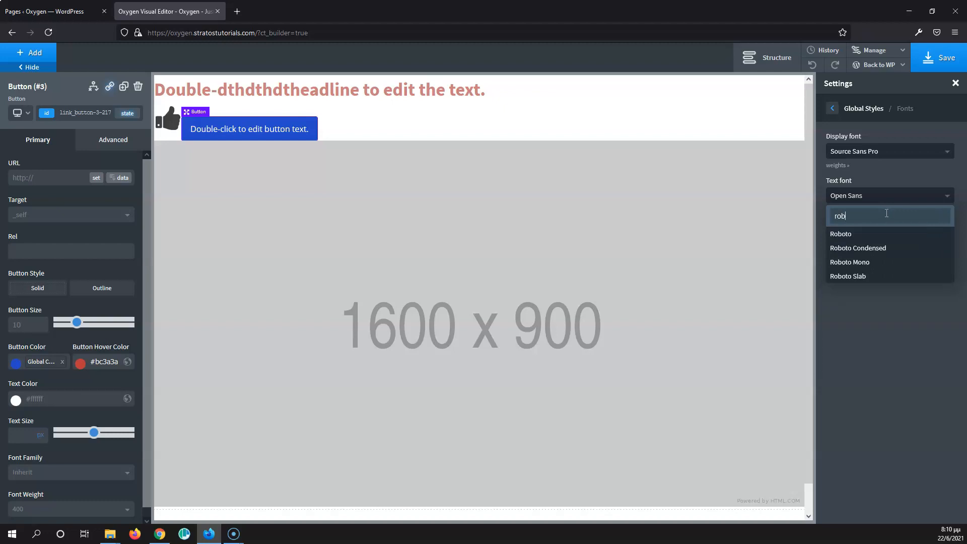
left_click(876, 249)
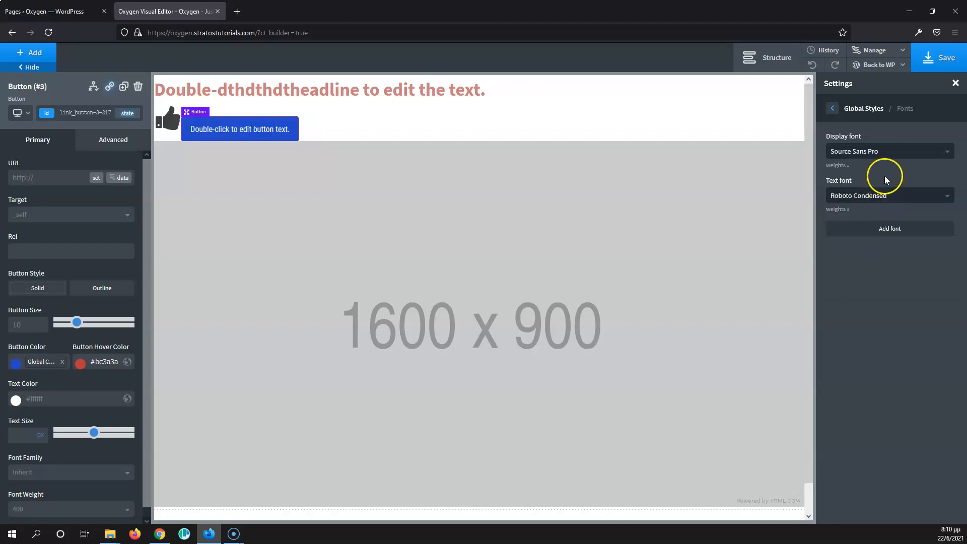
Step: Set the global display font to Ubuntu Condensed
left_click(894, 151)
type("u")
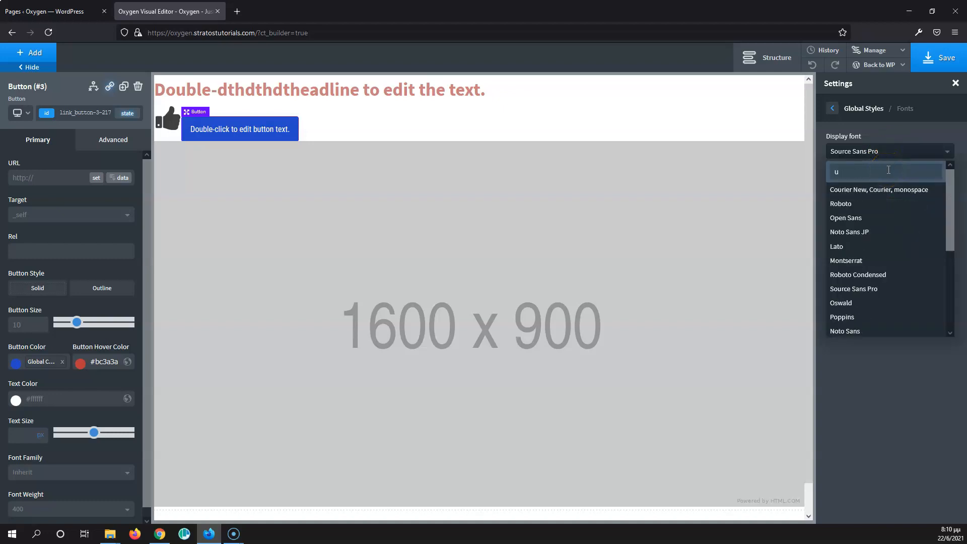
type("bu")
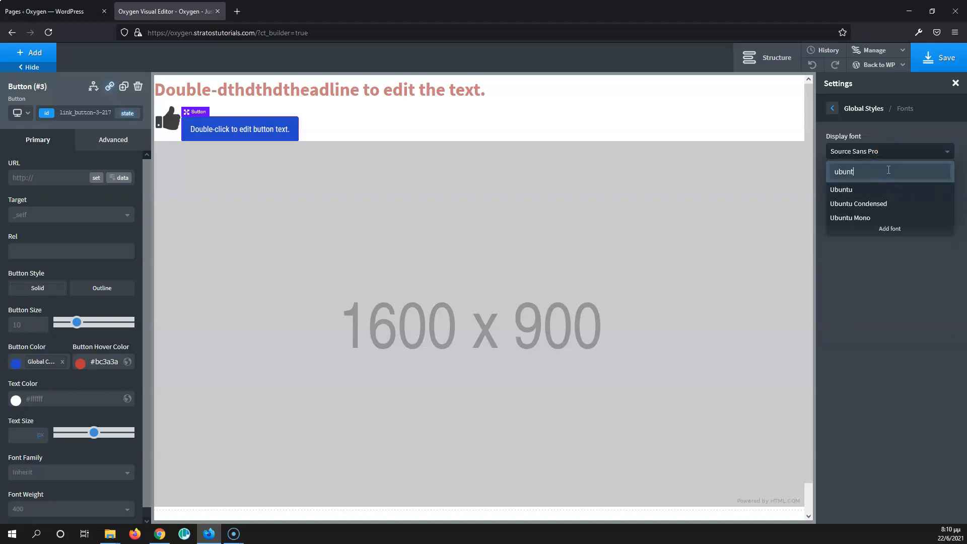
type("nt")
left_click(883, 204)
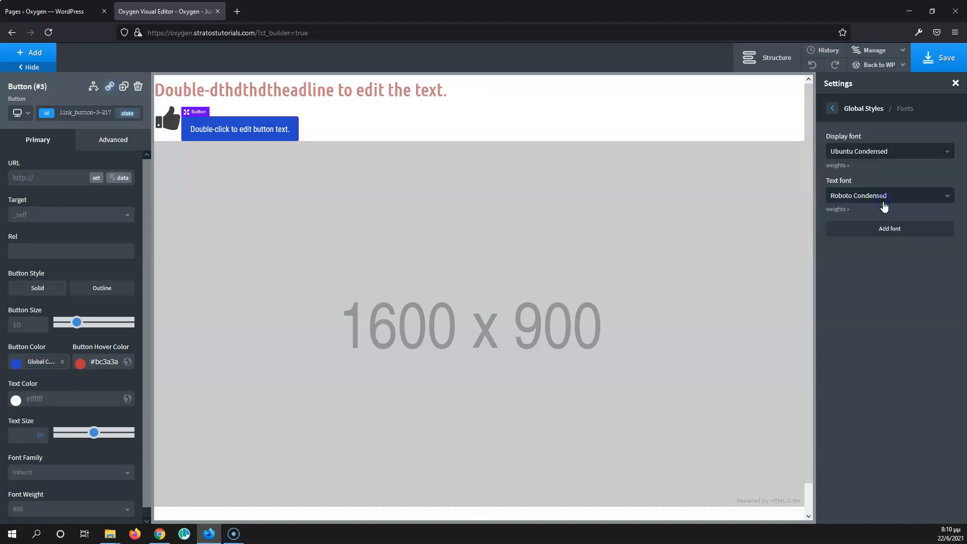
Step: Add a custom global font named Accent
left_click(888, 230)
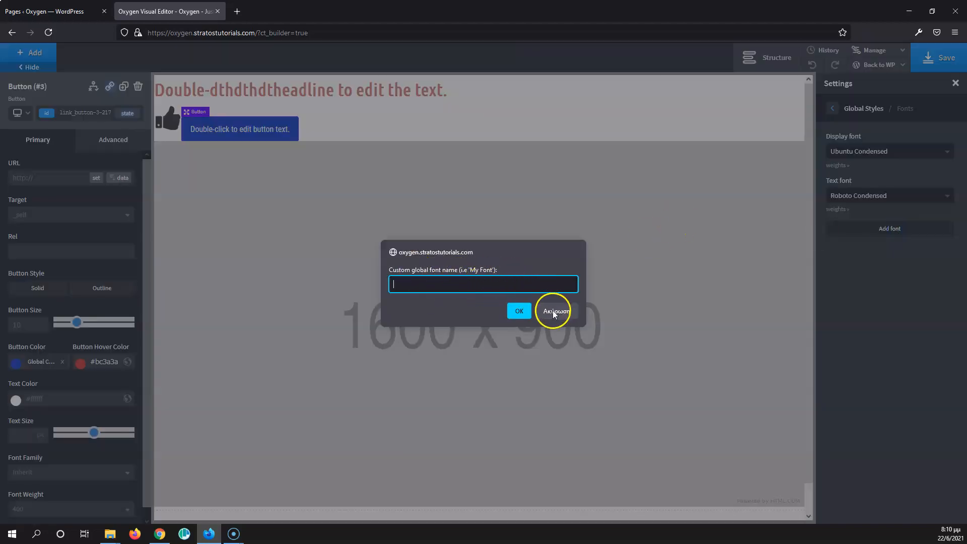
left_click(473, 289)
type("A")
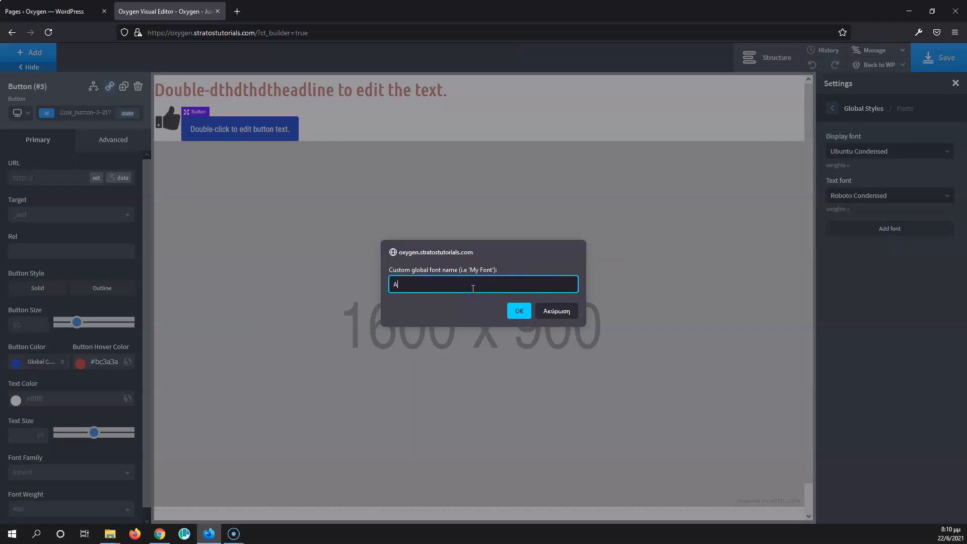
type("ccent")
left_click(519, 309)
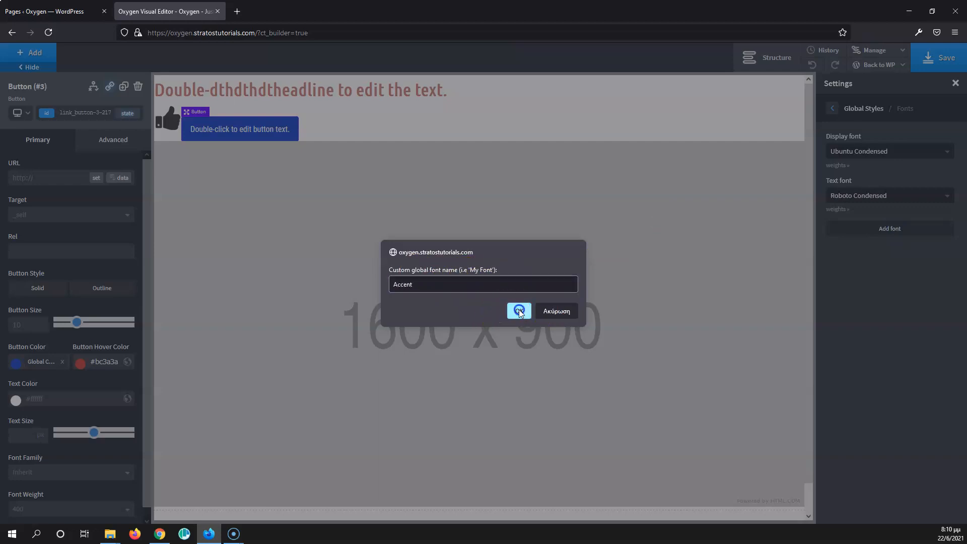
Step: Browse the Accent font's list, then delete the Accent global font
left_click(906, 243)
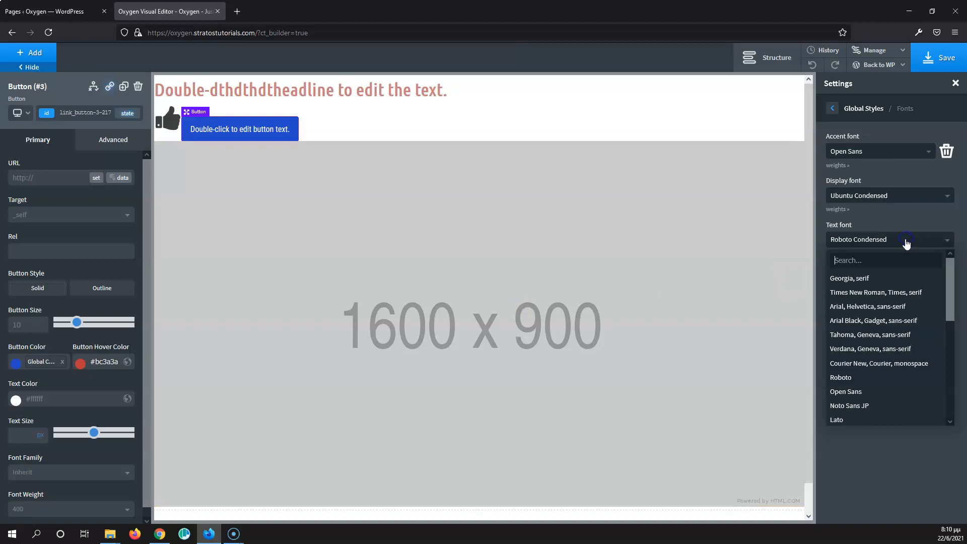
left_click(907, 211)
left_click(875, 151)
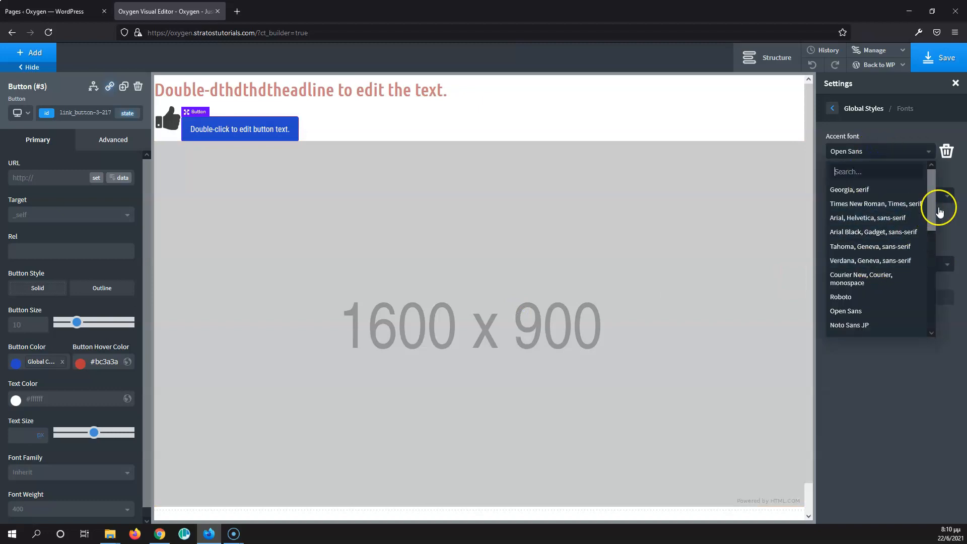
left_click(919, 131)
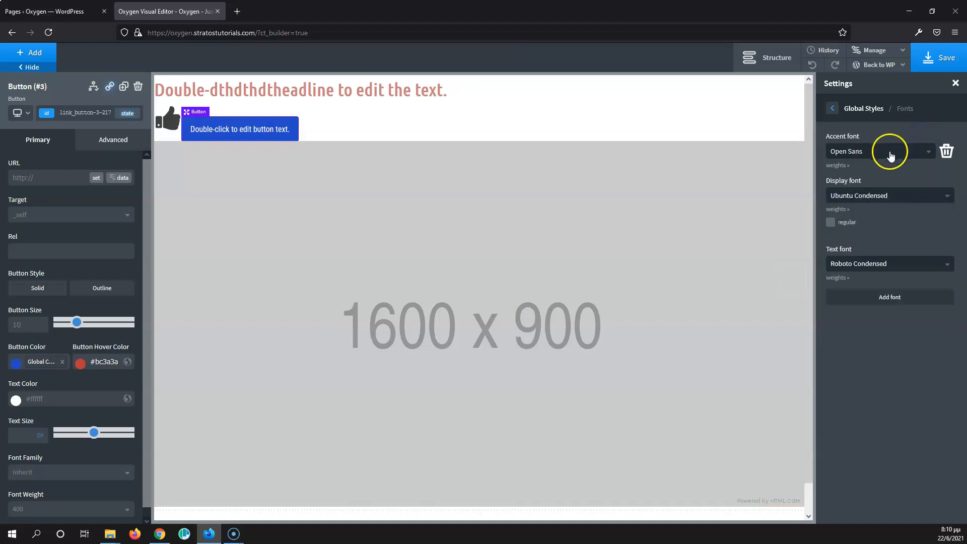
left_click(889, 151)
scroll(931, 188, "down", 5)
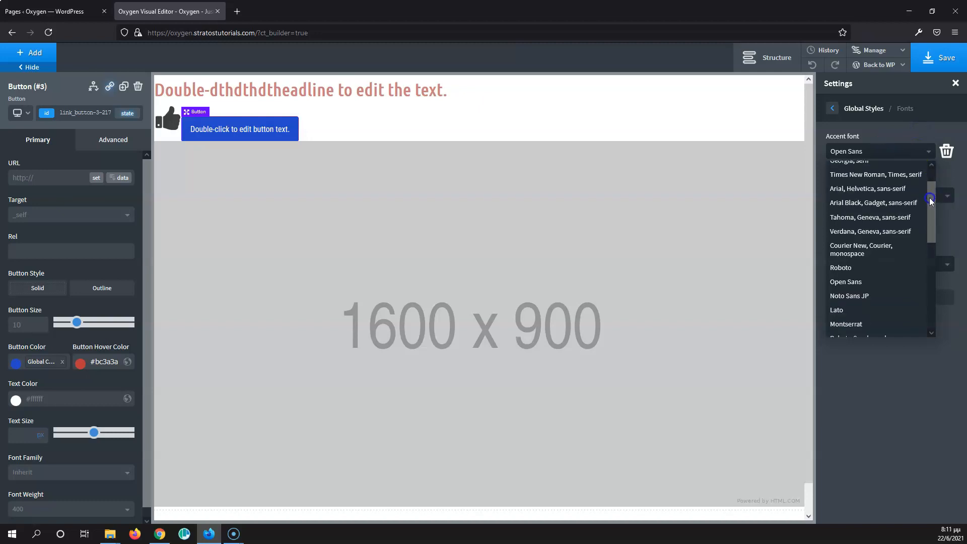
left_click(891, 129)
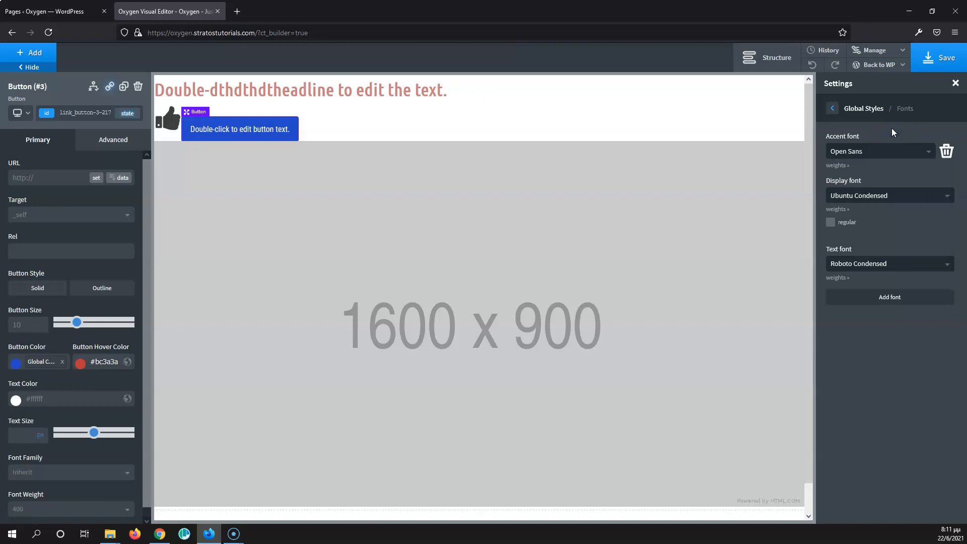
left_click(946, 151)
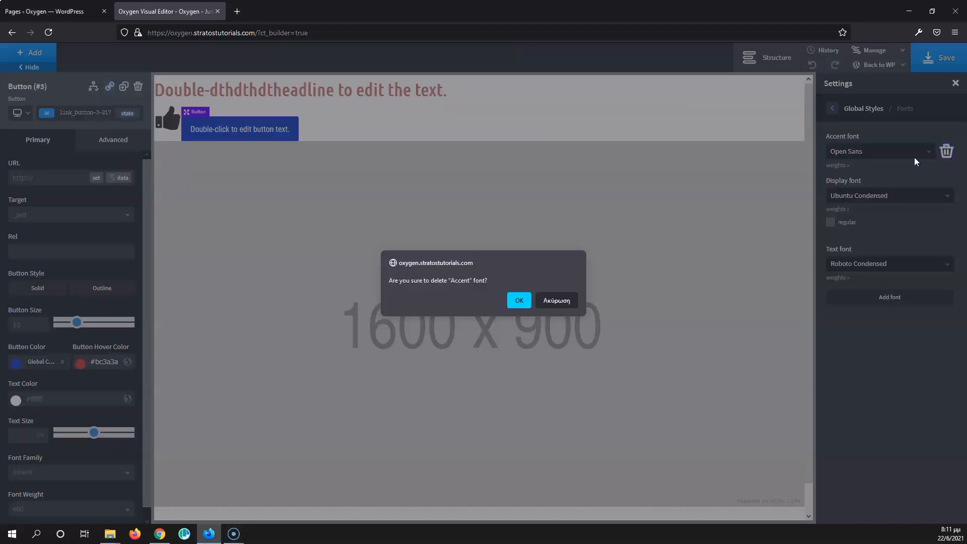
left_click(517, 300)
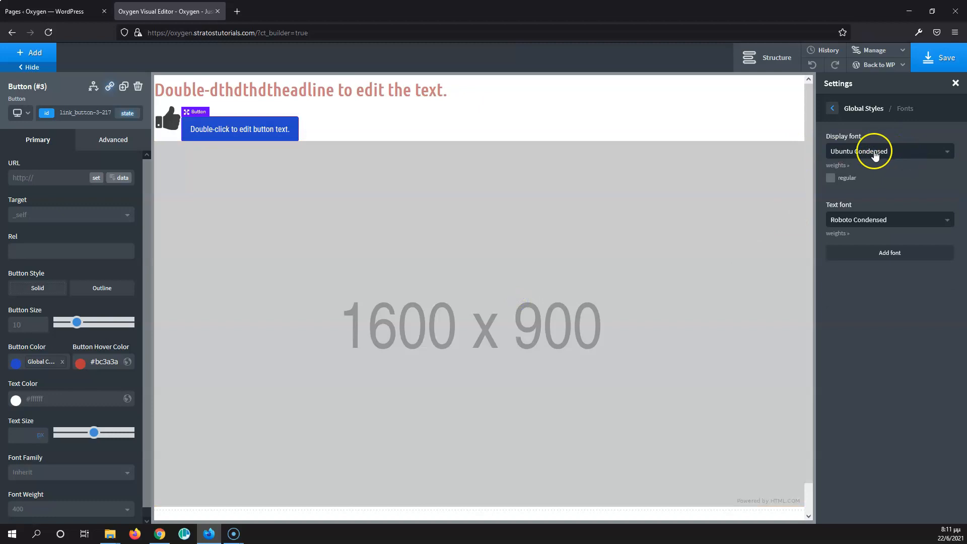
Step: Change the global display font to Ubuntu
left_click(837, 166)
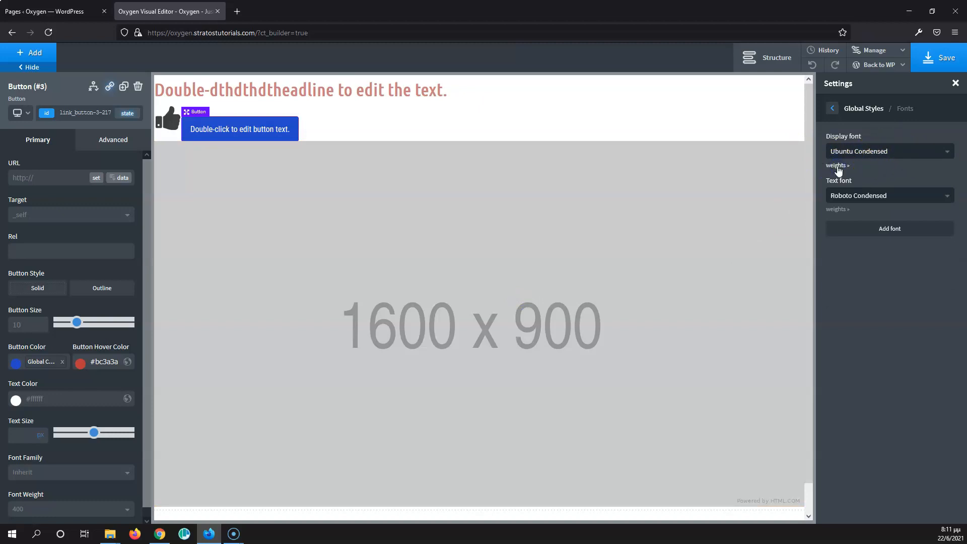
left_click(837, 168)
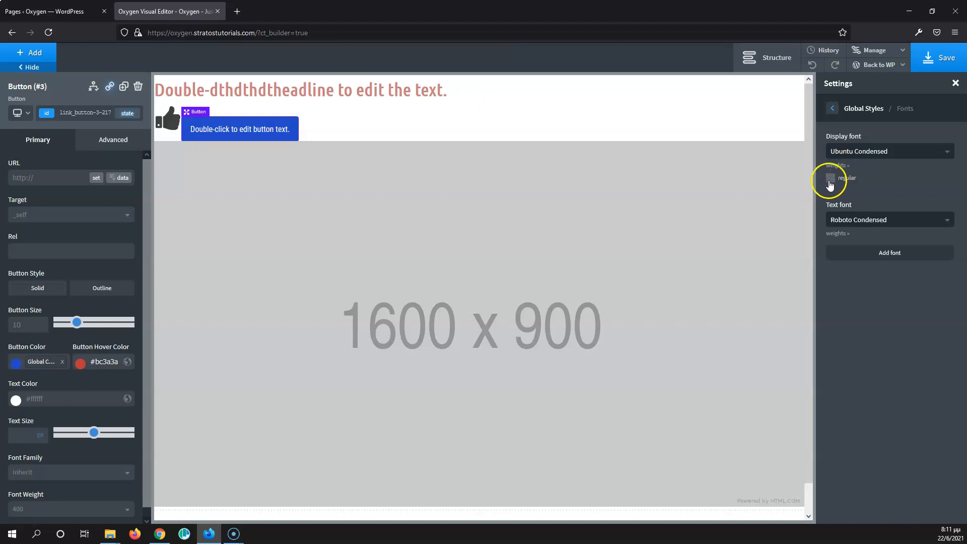
left_click(882, 153)
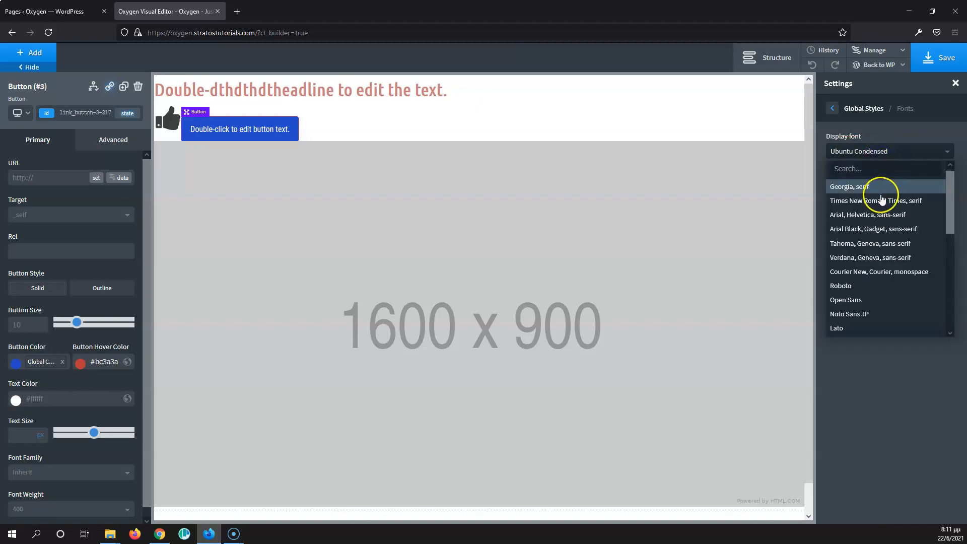
type("ubunt")
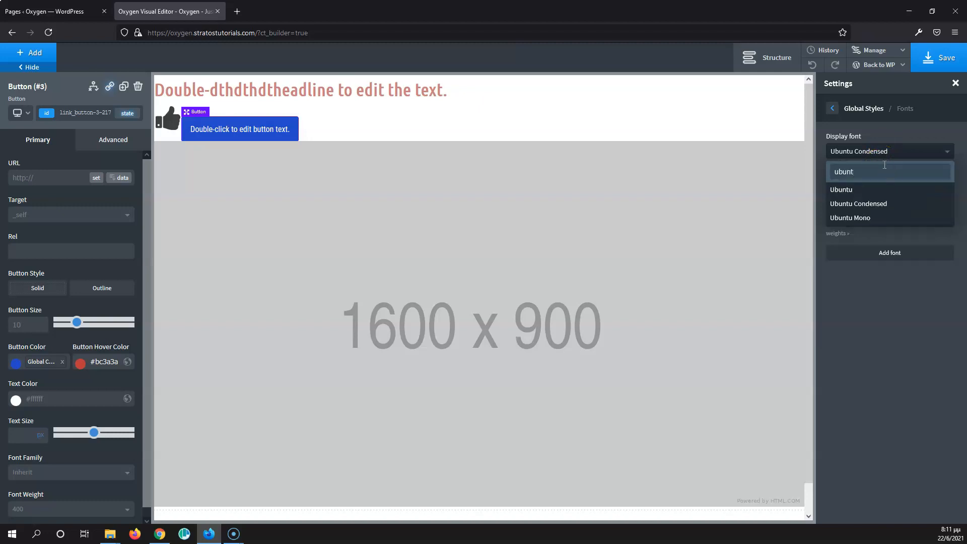
left_click(854, 190)
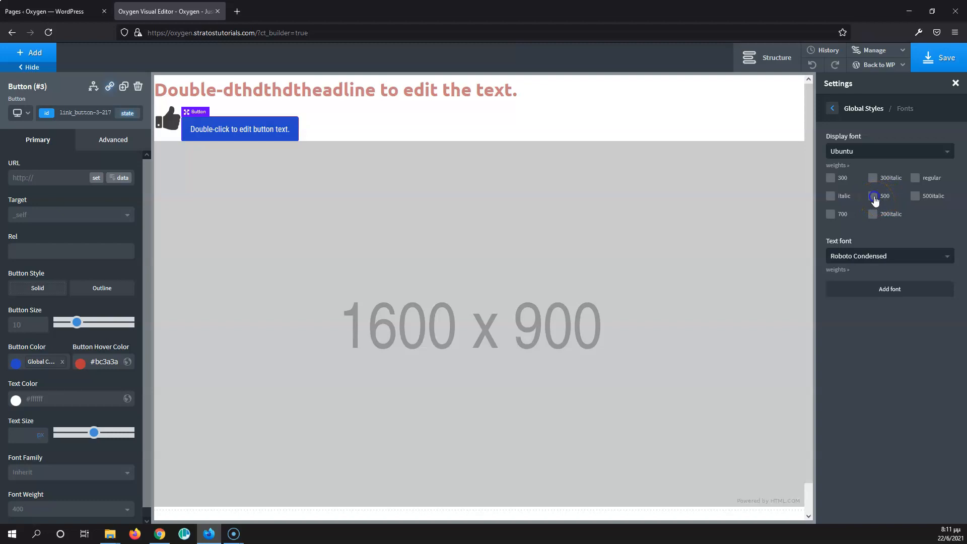
Step: Enable the regular, 500 and 700 weights for the Ubuntu display font
left_click(914, 177)
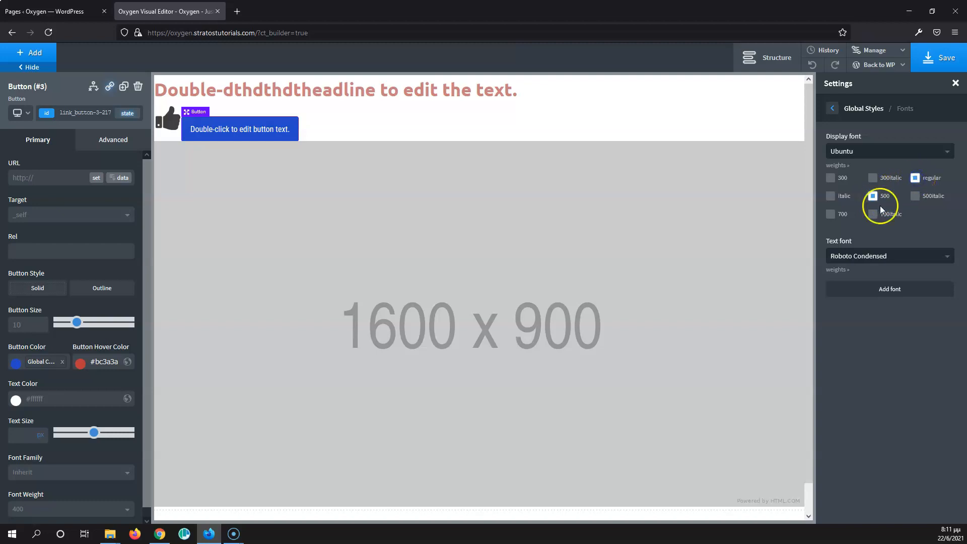
left_click(836, 216)
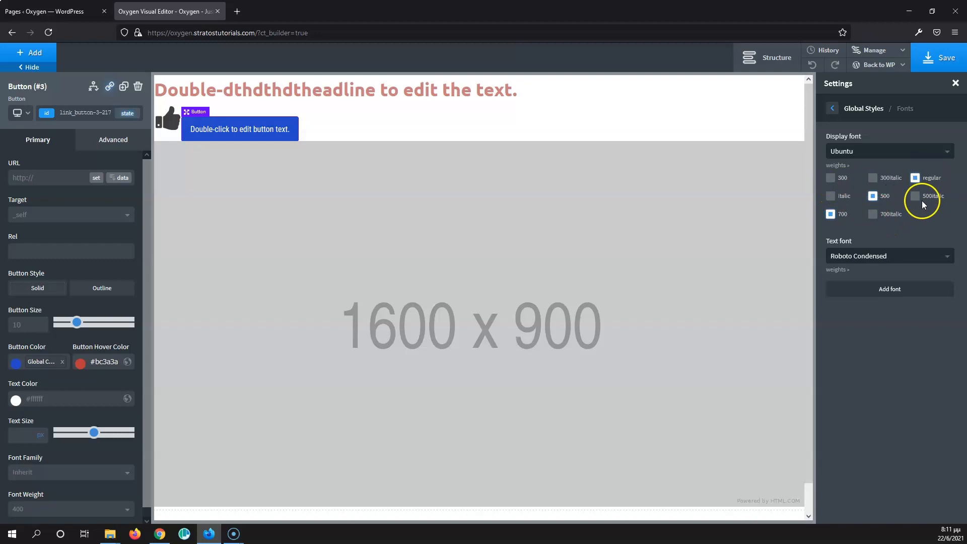
left_click(933, 182)
Step: Enable the regular and 700 weights for the Roboto Condensed text font and save the page
left_click(837, 269)
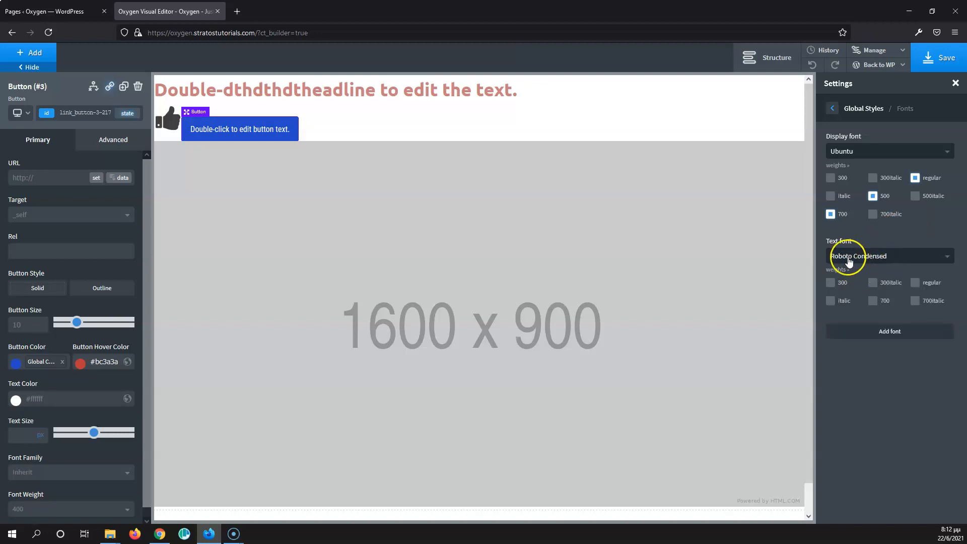
left_click(914, 283)
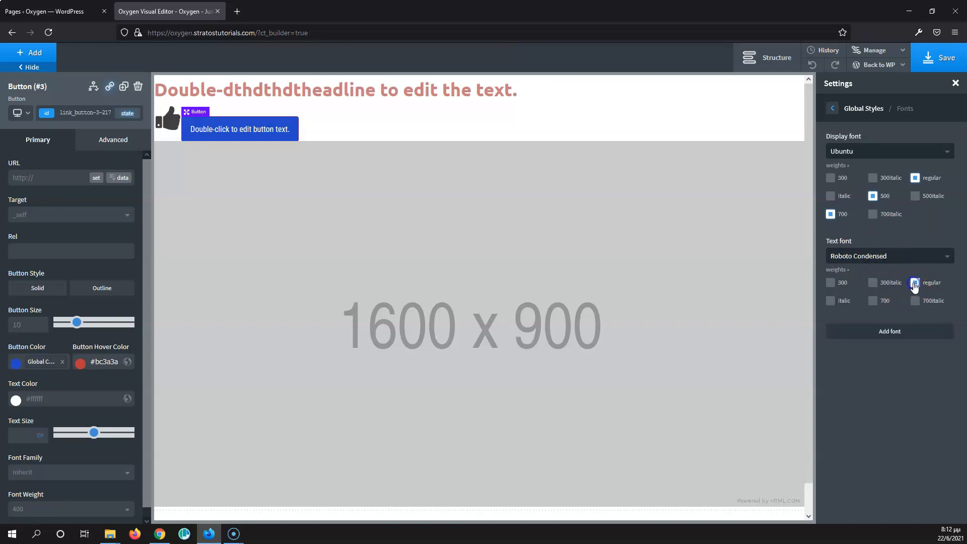
left_click(872, 301)
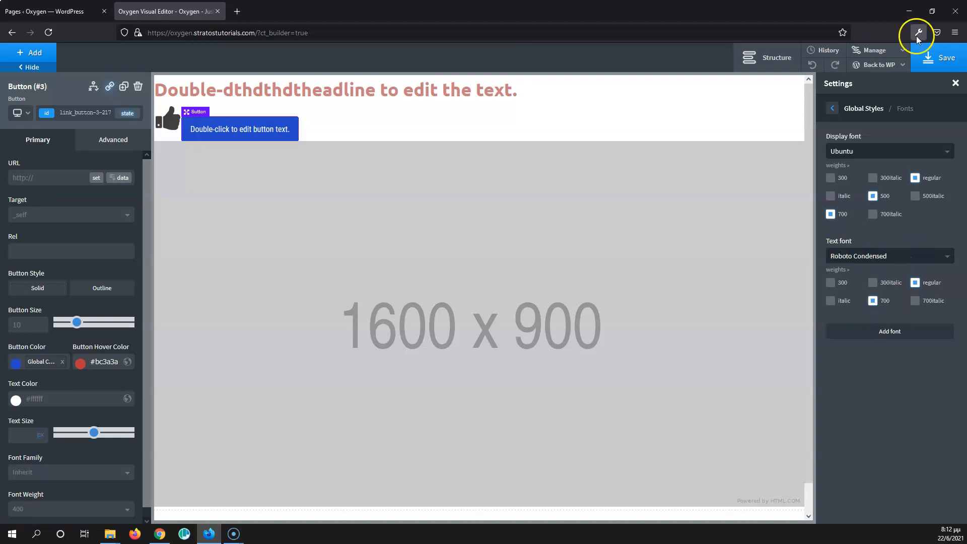
left_click(947, 65)
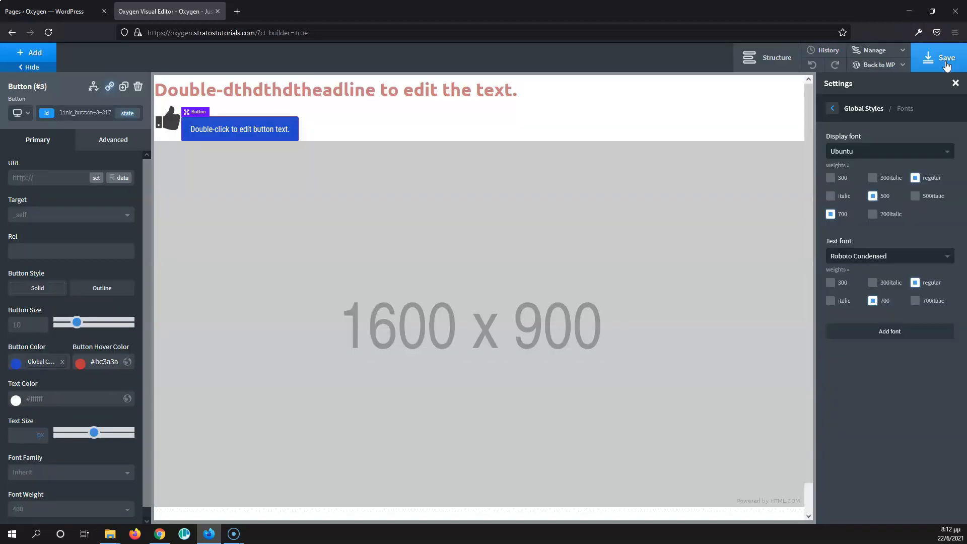
Step: Open the global Headings settings and set the H1 font size to 50 px, with the heading selected for preview
left_click(832, 108)
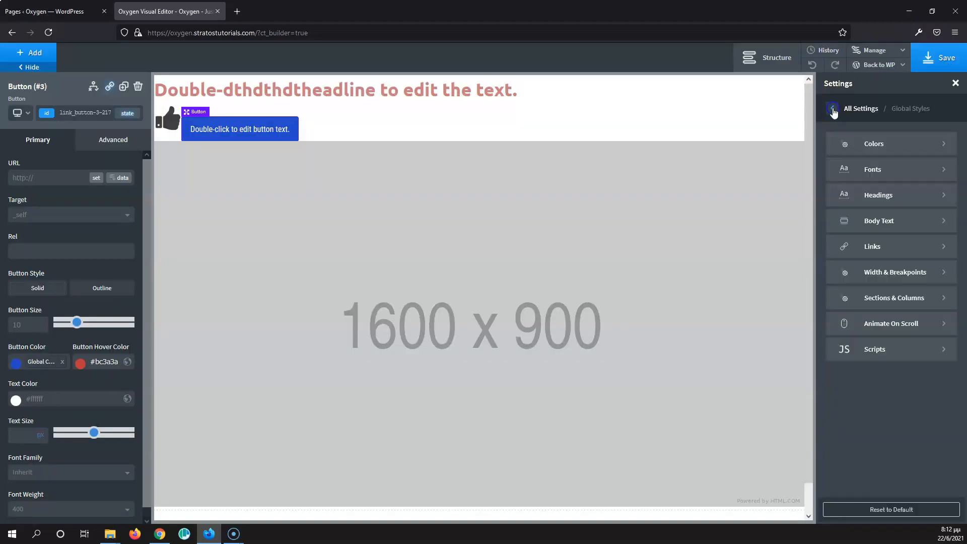
left_click(921, 197)
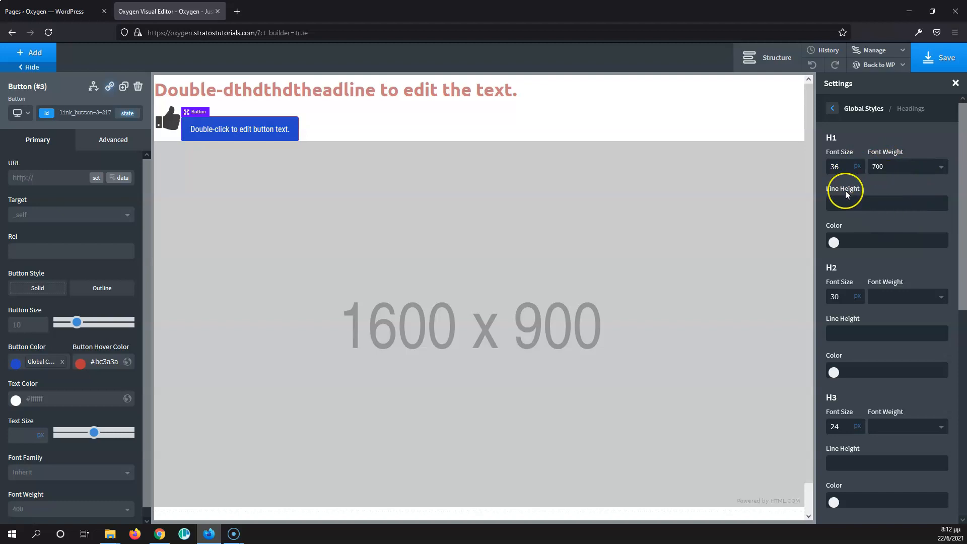
key("F10")
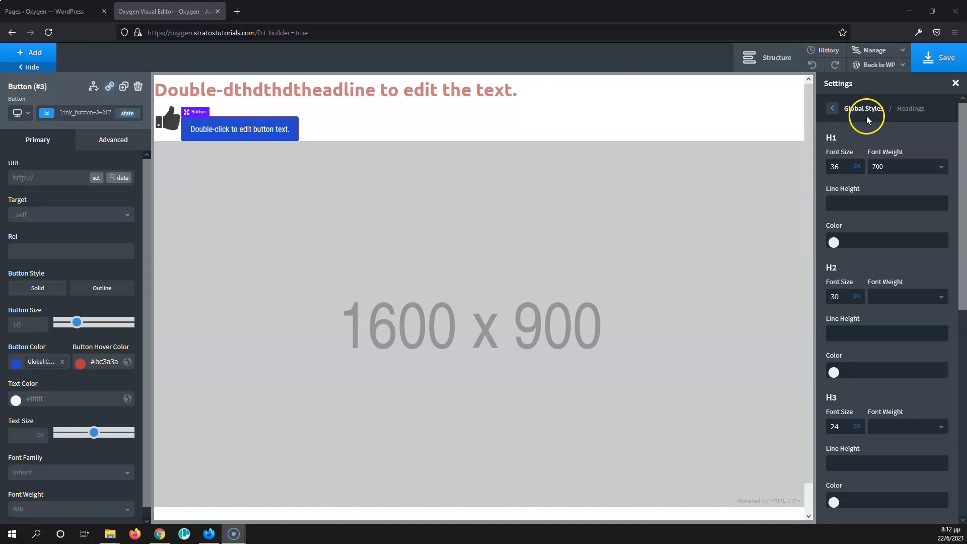
left_click_drag(851, 175, 844, 168)
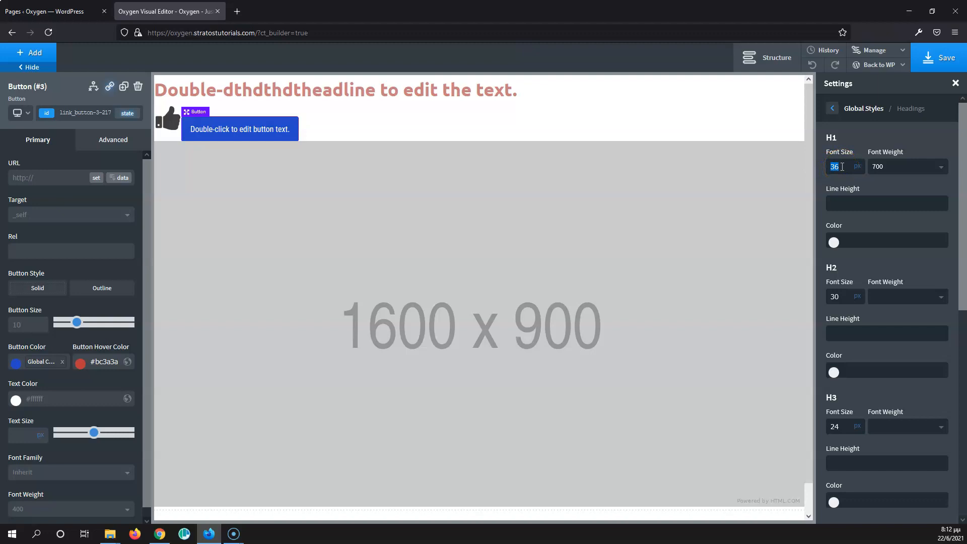
mouse_move(843, 167)
left_mouse_down()
mouse_move(838, 151)
mouse_move(839, 166)
mouse_move(845, 157)
mouse_move(848, 165)
left_mouse_up()
left_click(442, 90)
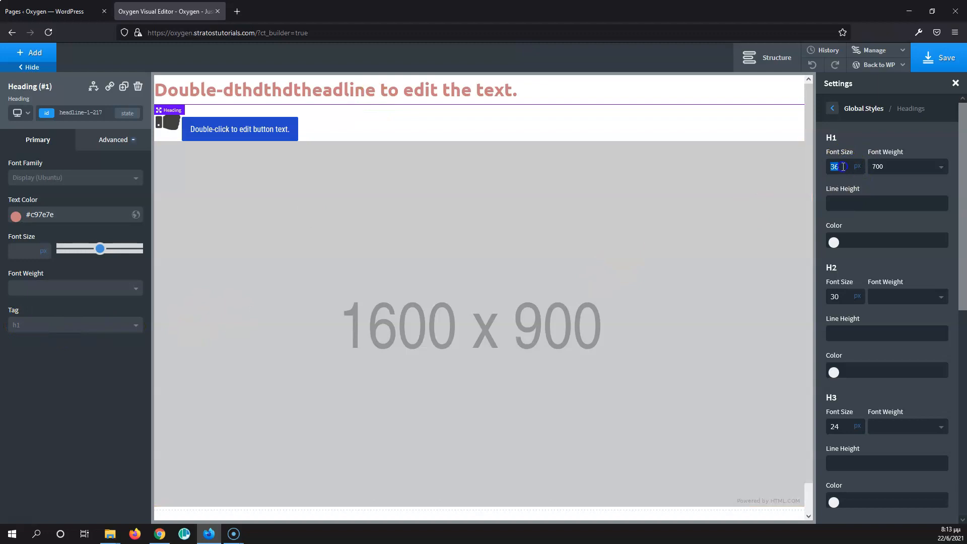
type("40")
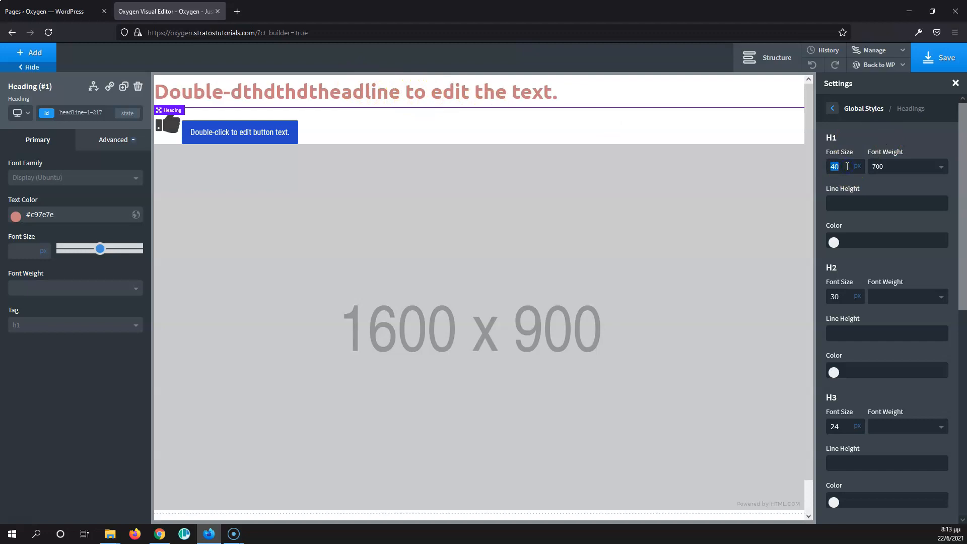
key("Up")
key("Up")
key("Up")
key("Up")
key("Up")
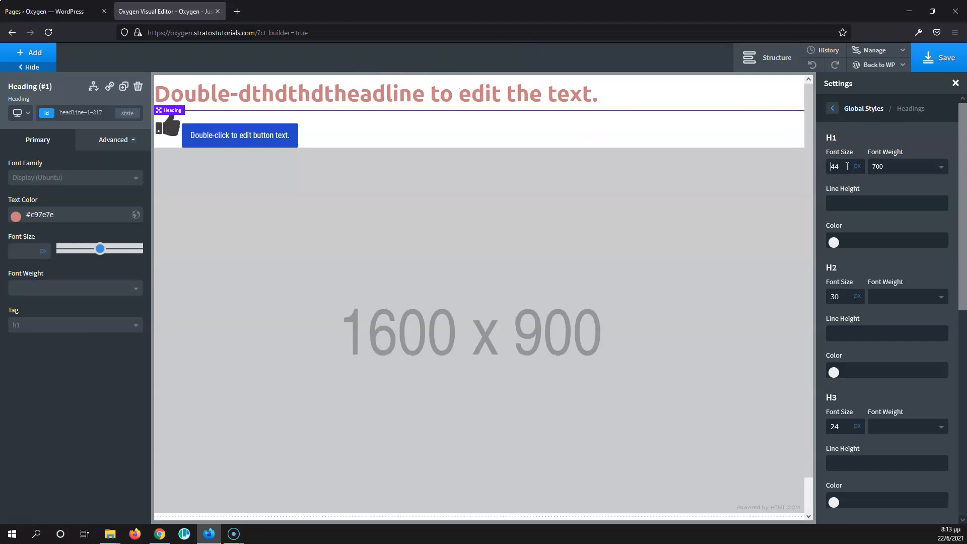
key("Up")
key("Up")
key("Up")
key("Up")
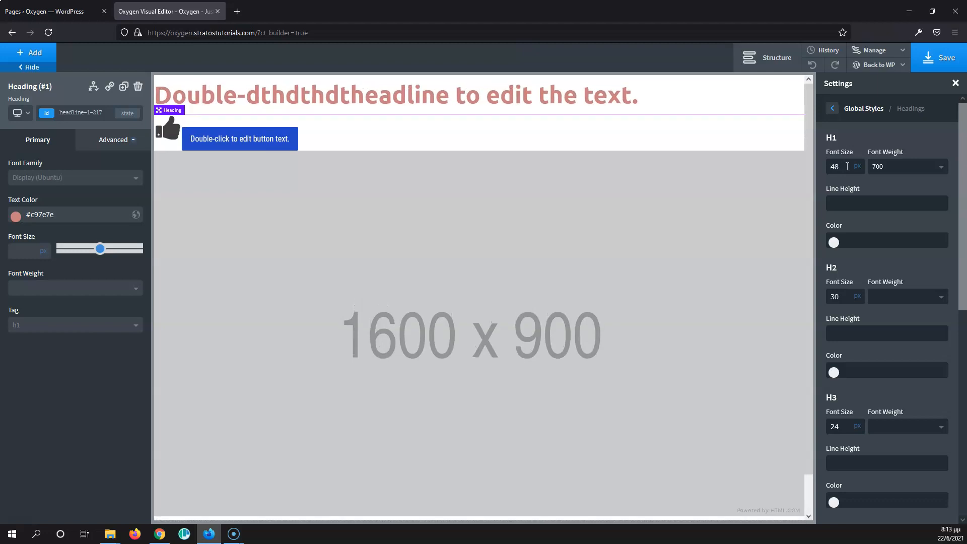
key("Up")
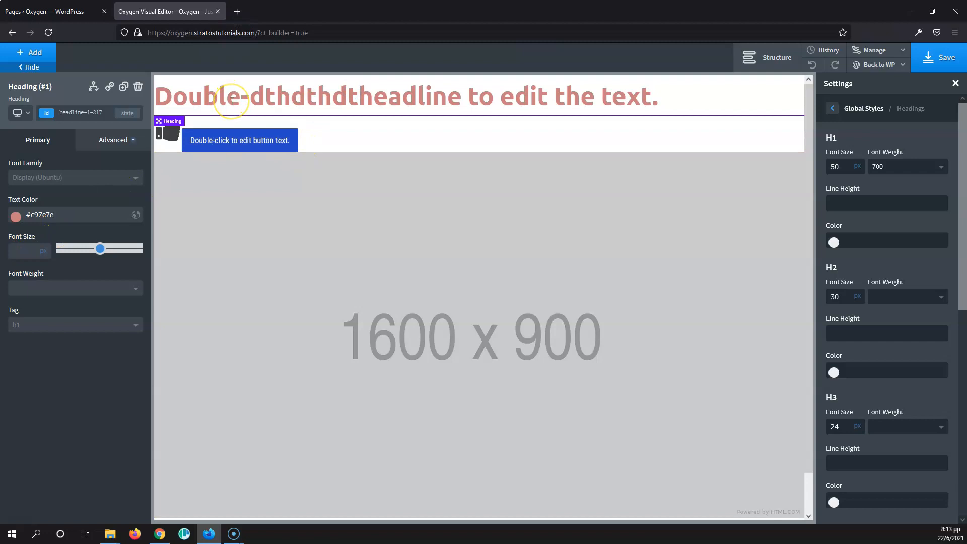
Step: Set the selected heading's own font size to 30 px, then clear it again
left_click(26, 252)
type("30")
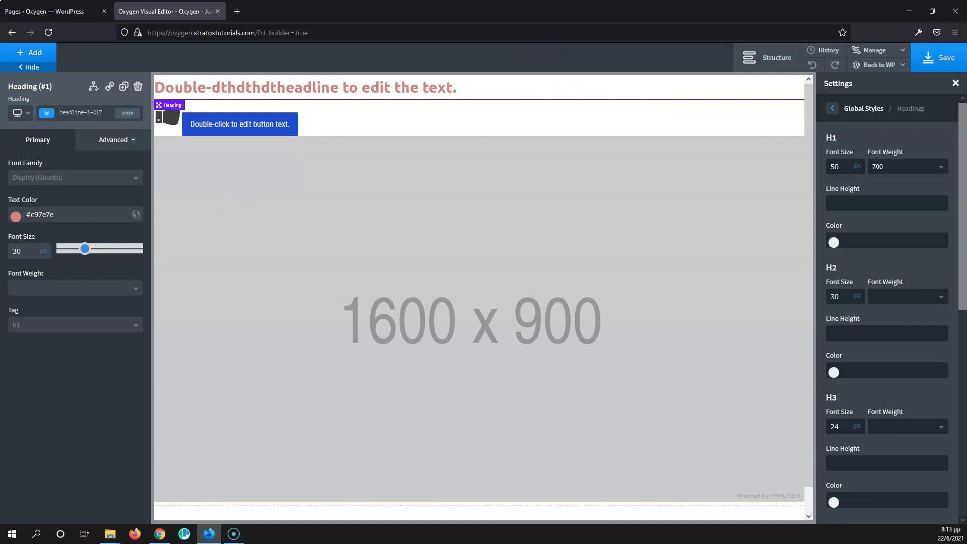
left_click(31, 250)
key("BackSpace")
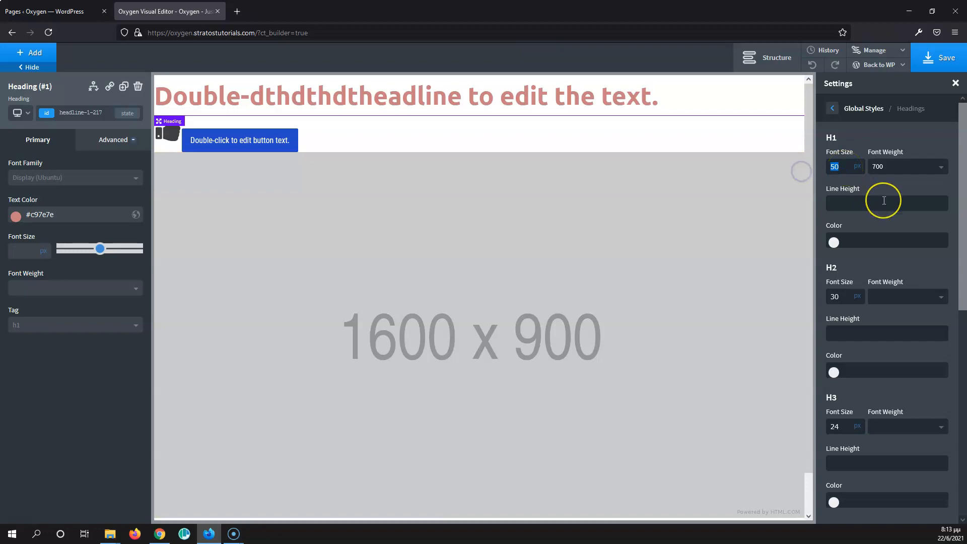
Step: Set the global H1 font size to 38 px
type("38")
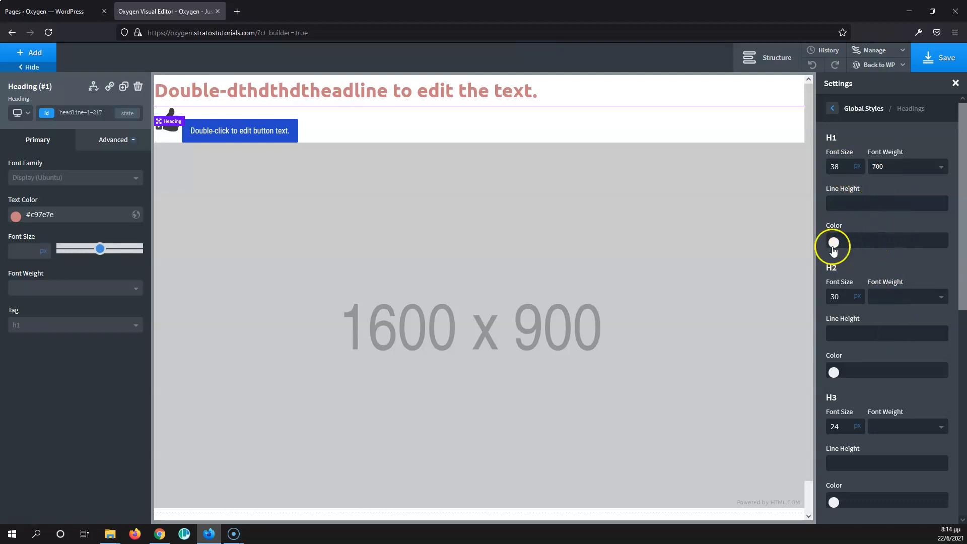
scroll(865, 283, "down", 3)
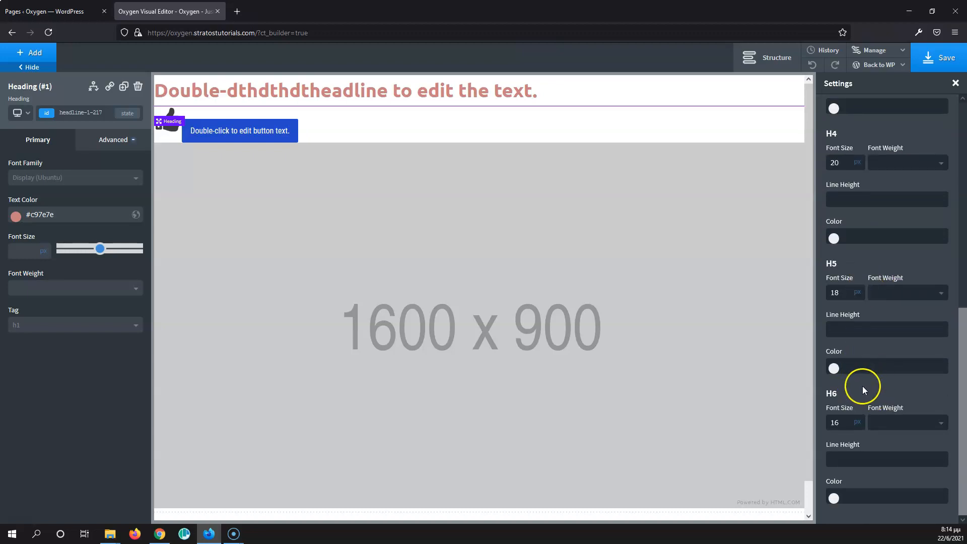
scroll(862, 386, "up", 1)
scroll(865, 376, "up", 2)
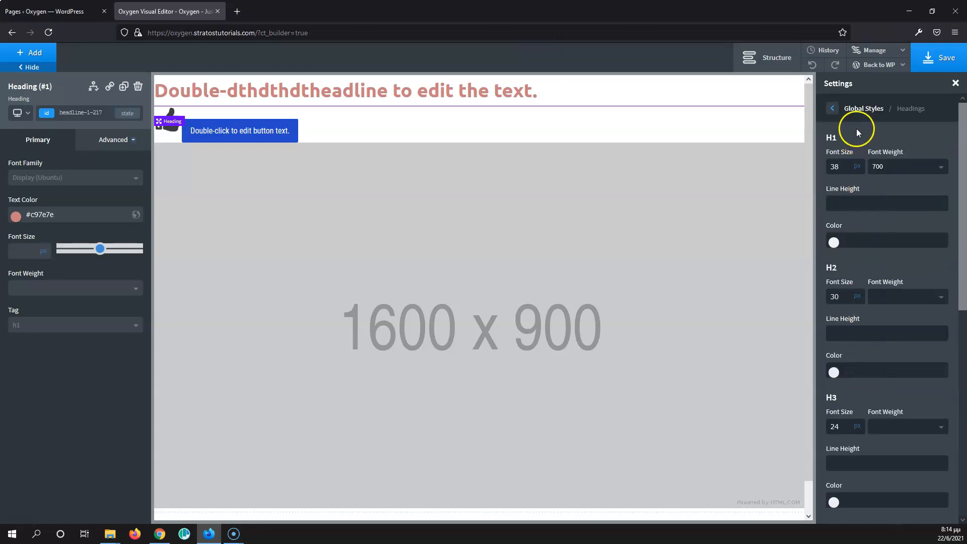
Step: Add a Text element to the page below the heading
left_click(837, 108)
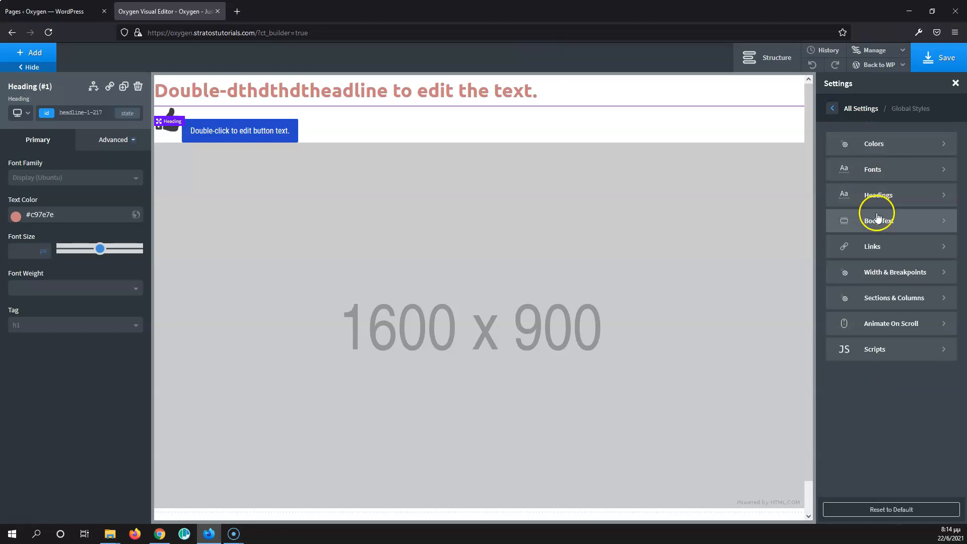
left_click(908, 228)
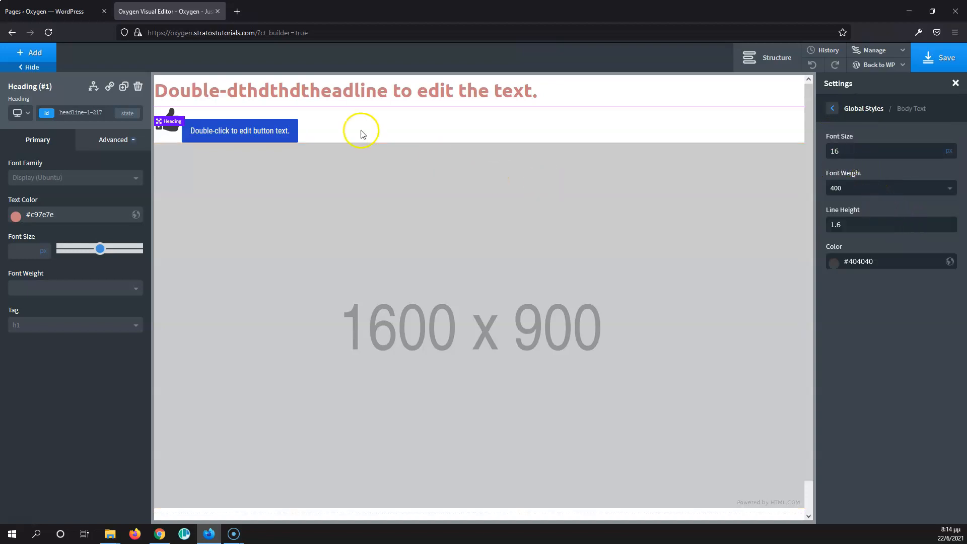
scroll(356, 280, "down", 1)
scroll(358, 281, "up", 1)
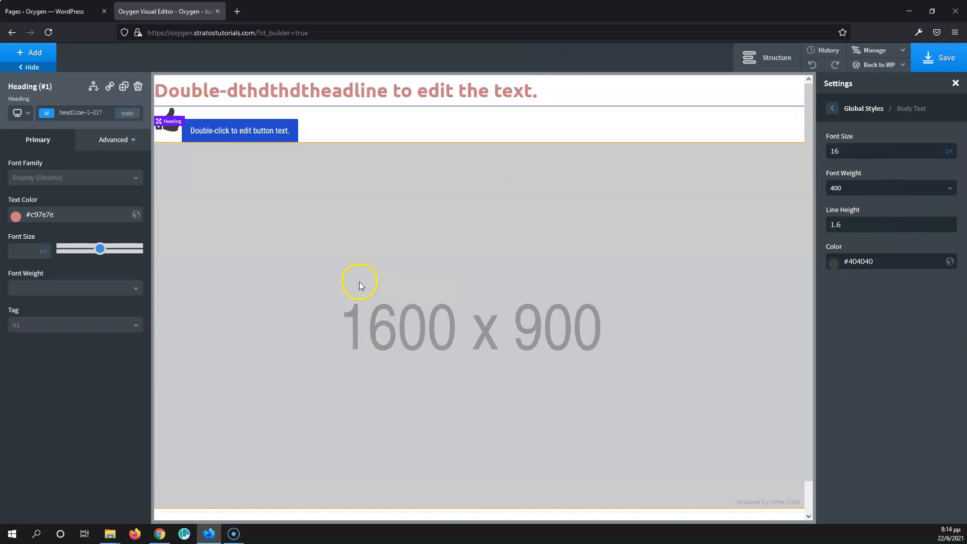
left_click(41, 55)
scroll(80, 235, "up", 3)
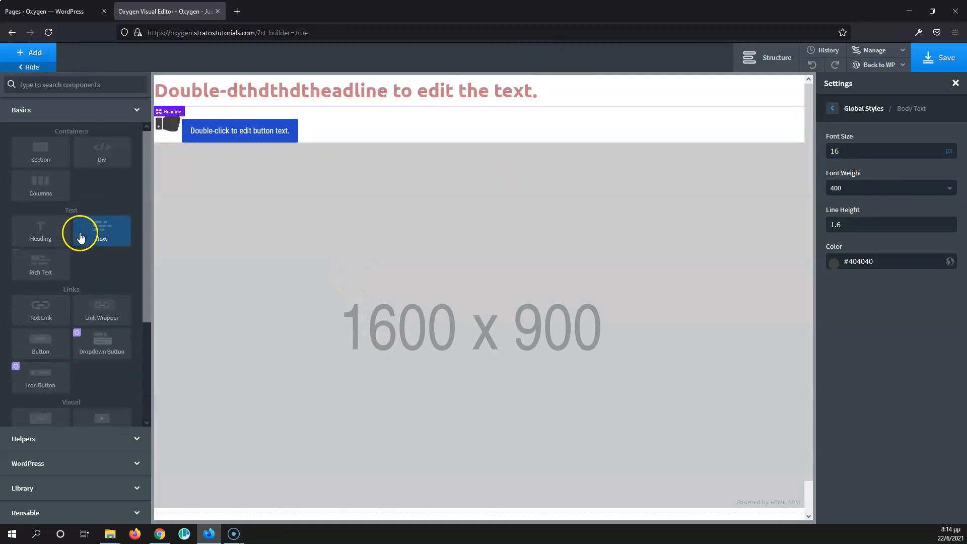
left_click(101, 231)
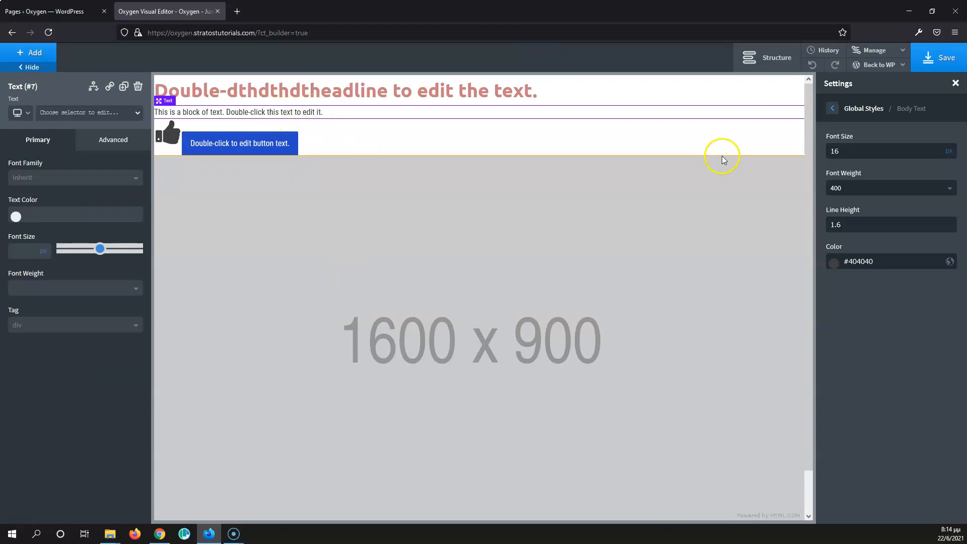
Step: Set the global body text font size to 17 px and its font weight to 700
double_click(849, 150)
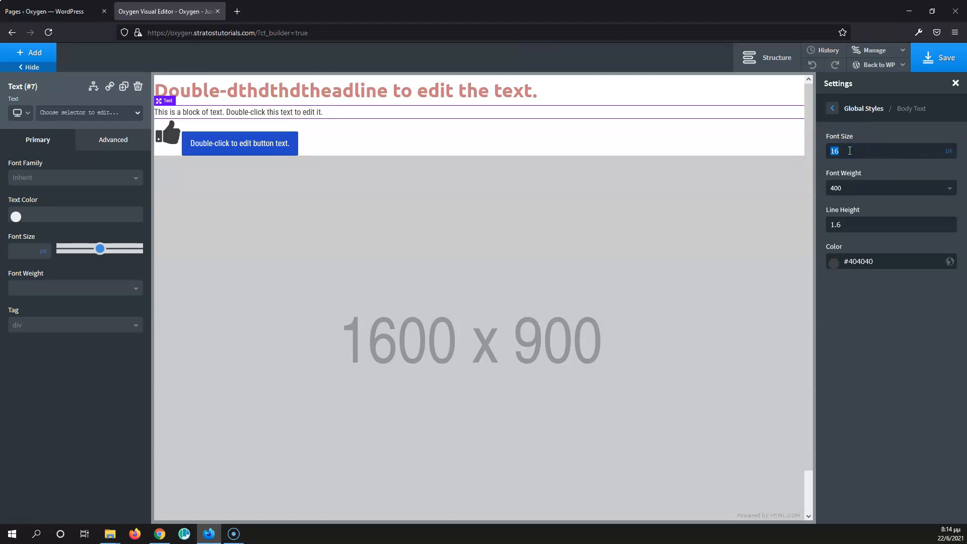
key("Up")
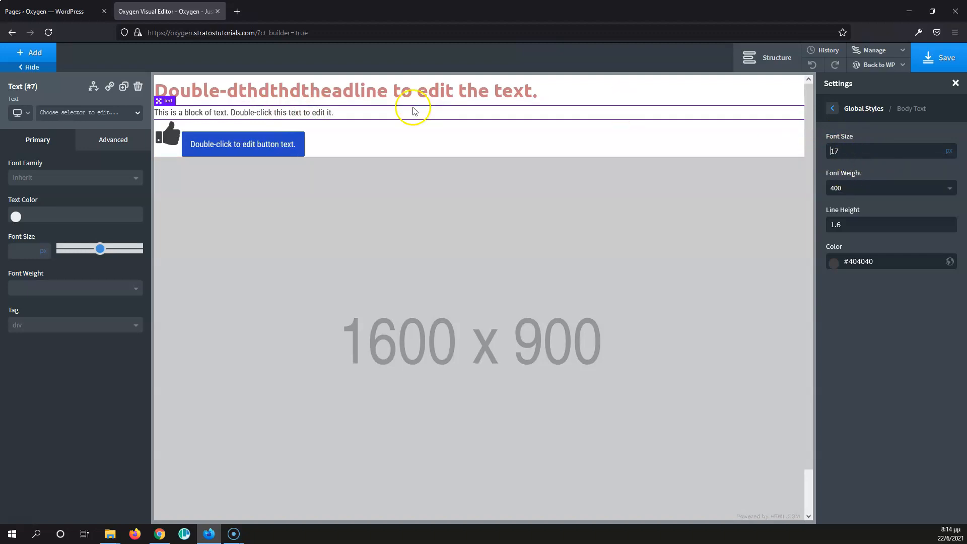
left_click(887, 193)
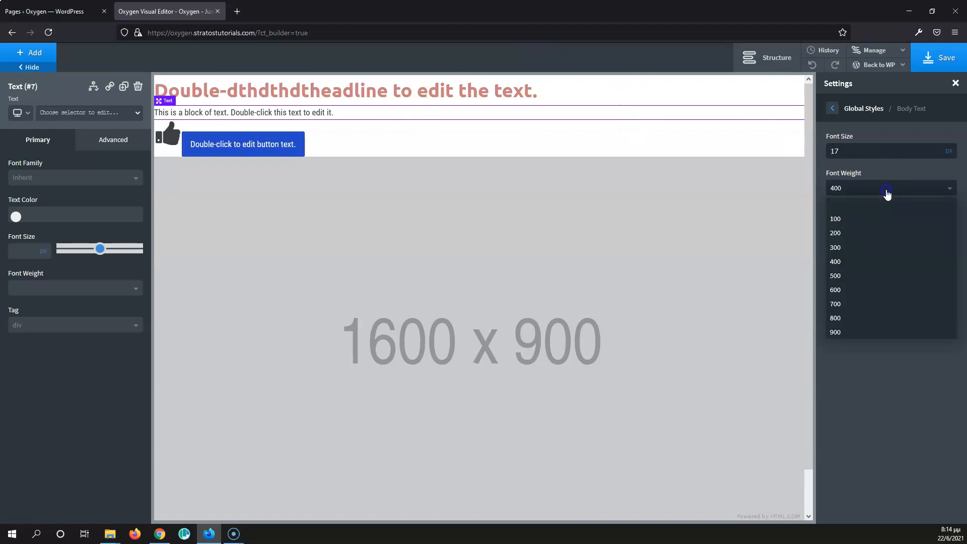
left_click(862, 276)
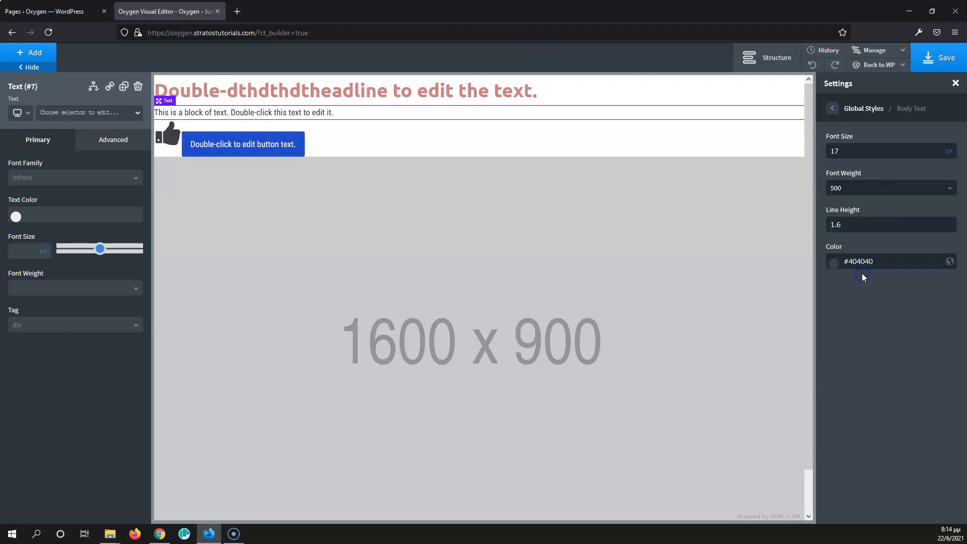
left_click(861, 192)
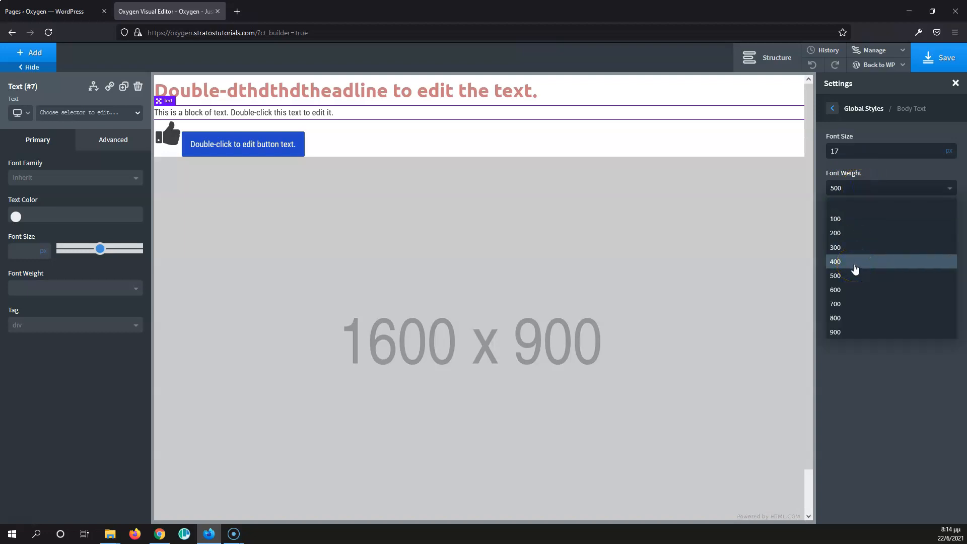
left_click(852, 304)
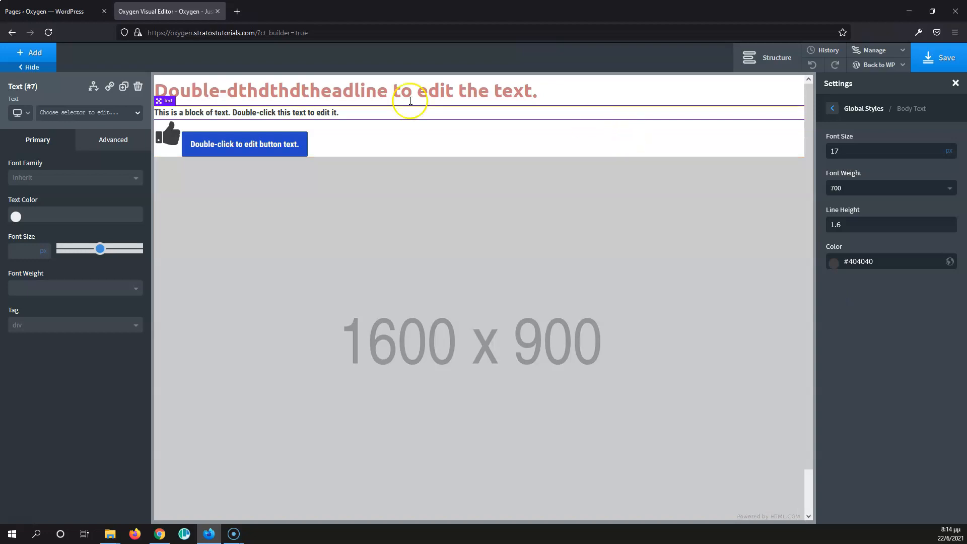
Step: Change the global body text font weight to 400
left_click(857, 188)
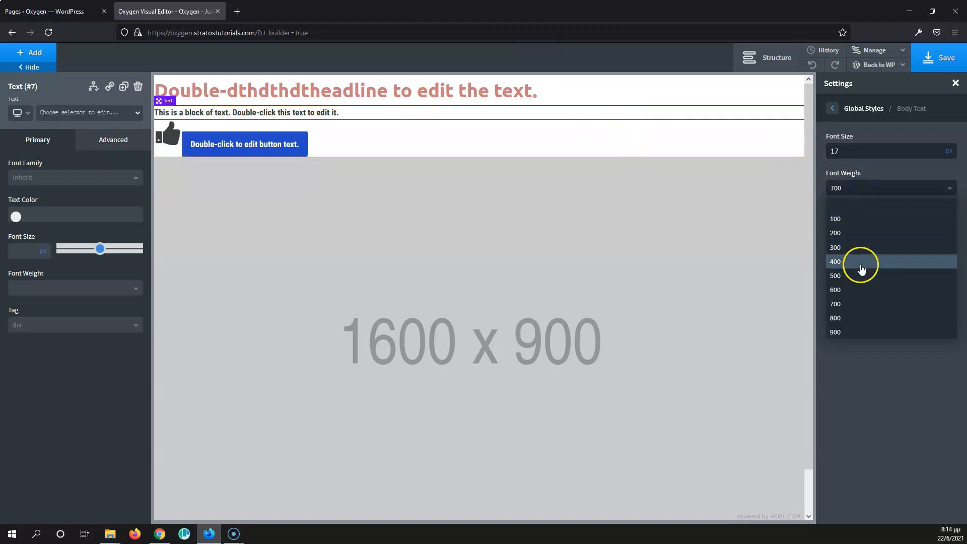
left_click(861, 265)
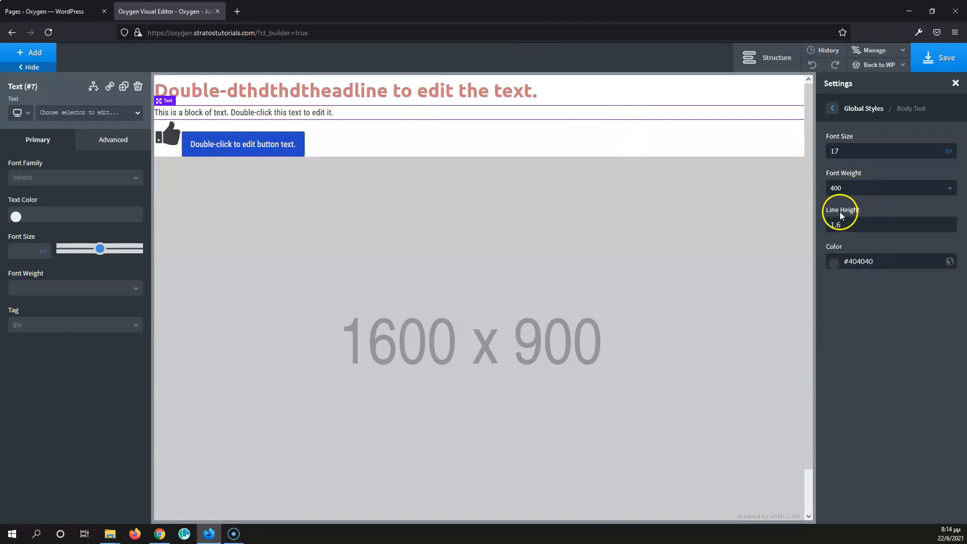
left_click(856, 227)
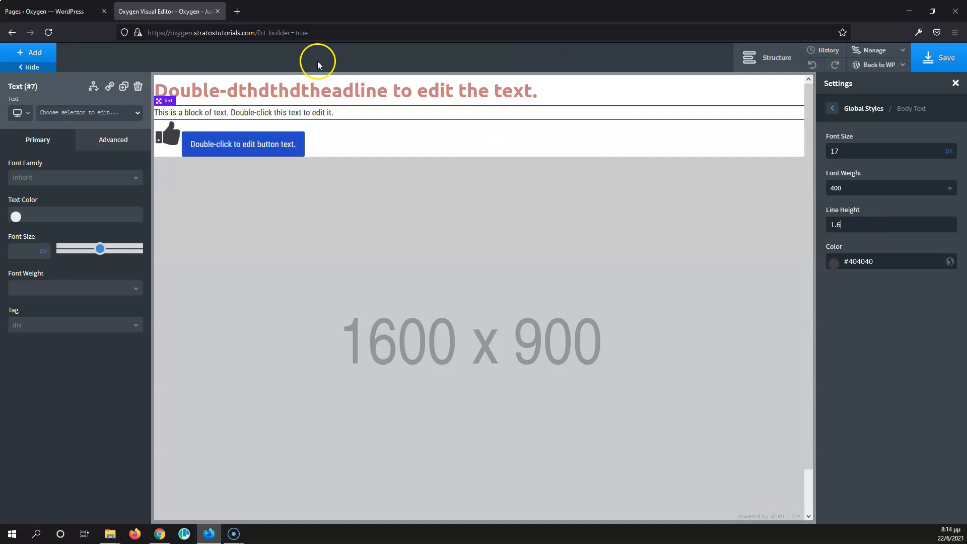
Step: Replace the text block's placeholder content with random filler text
left_click(322, 113)
double_click(323, 112)
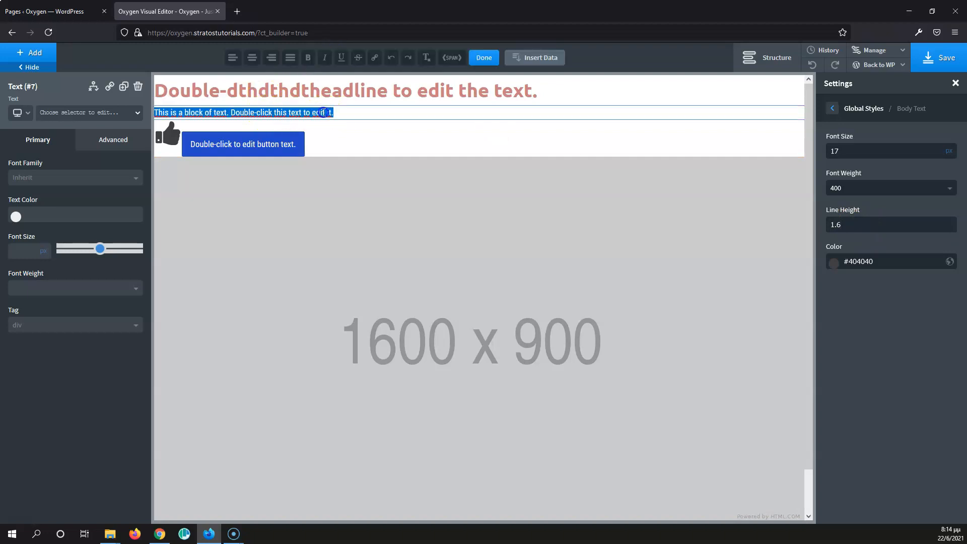
type("ctdyjdcgtjcgjcgyjxyjxfynxfn xth")
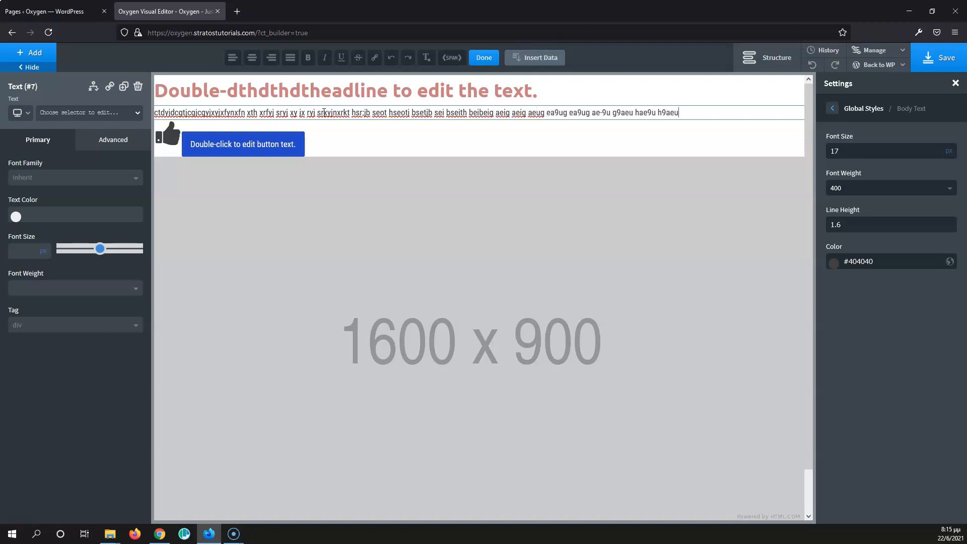
type("9uea h9uae h9ue")
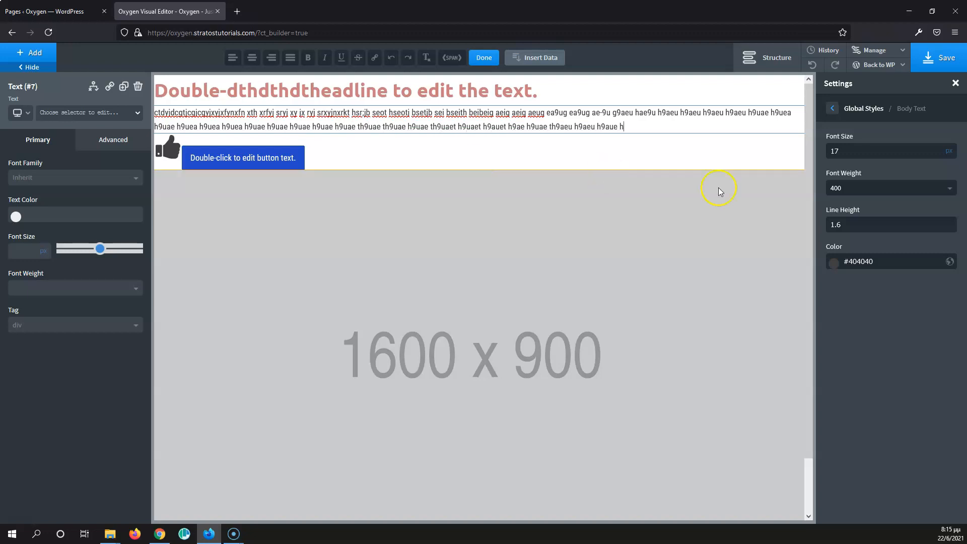
Step: Set the global body text line height to 1.7
double_click(870, 221)
left_click_drag(871, 221, 783, 219)
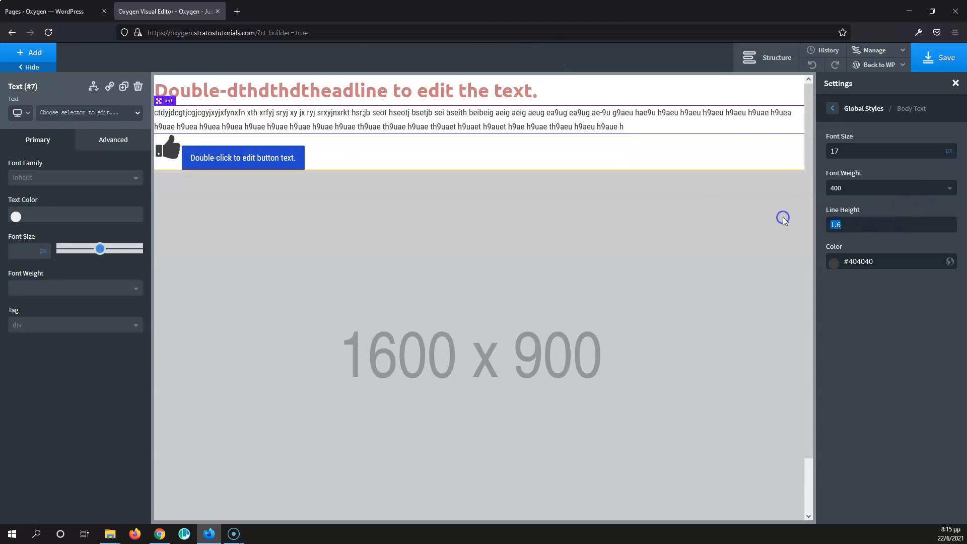
type("4")
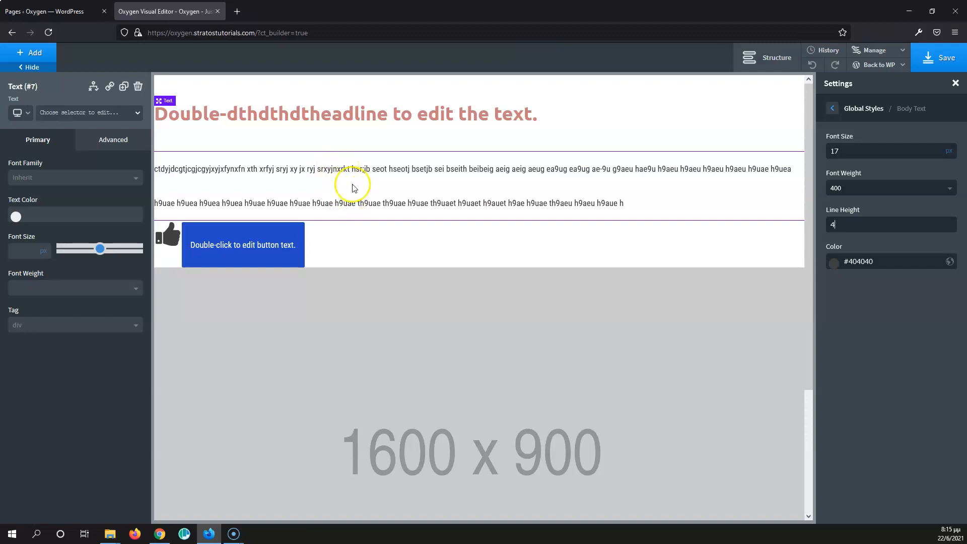
left_click(845, 222)
type("1.7")
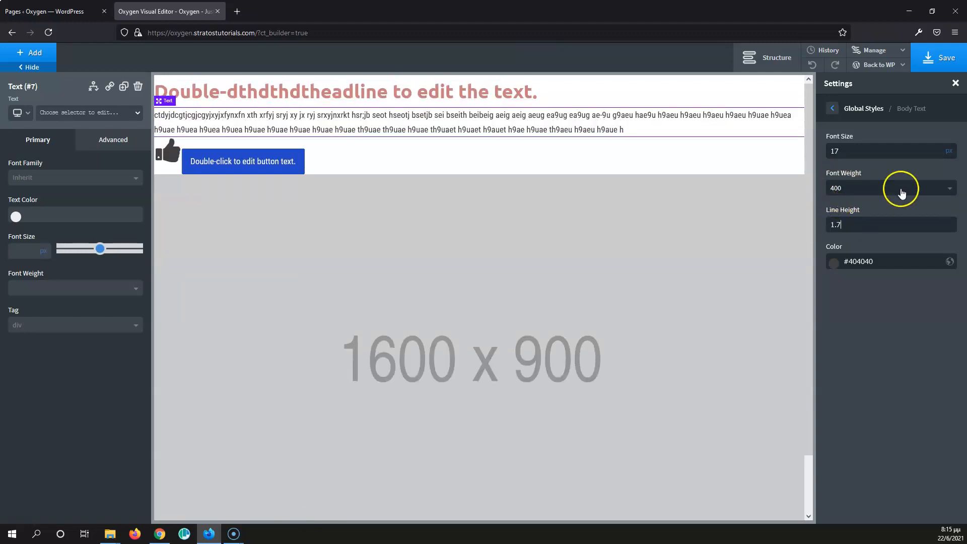
Step: Set the global body text color to #000000 and return to the global styles list
left_click(834, 263)
left_click_drag(851, 307, 821, 359)
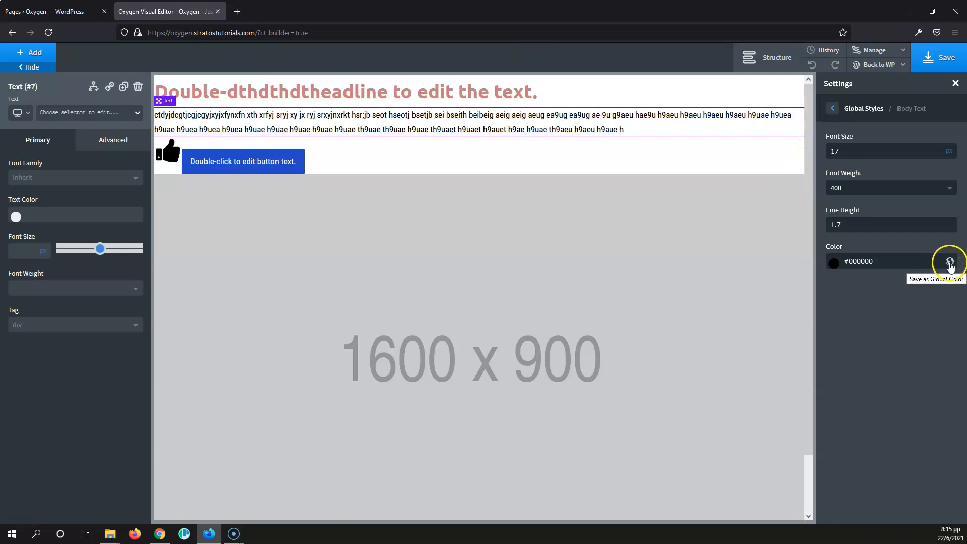
left_click(832, 109)
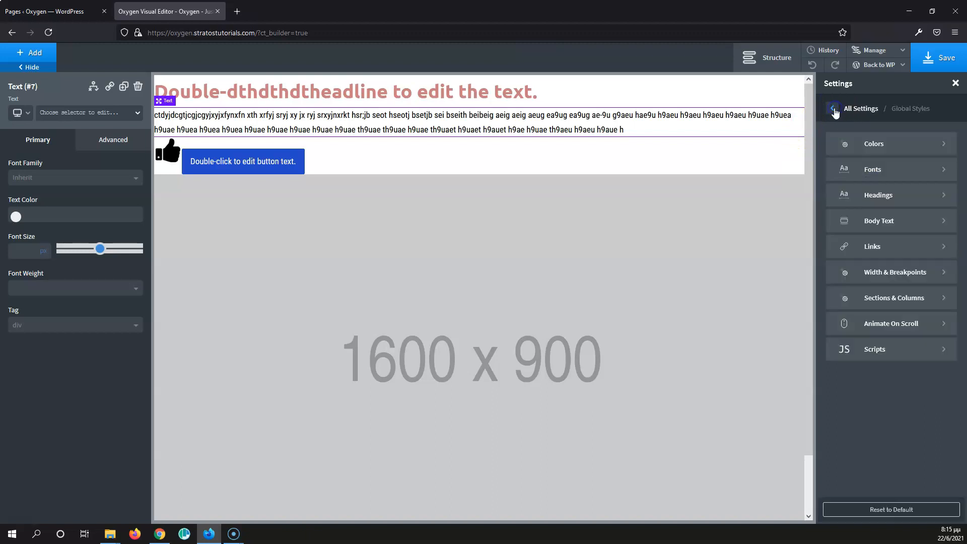
left_click(904, 248)
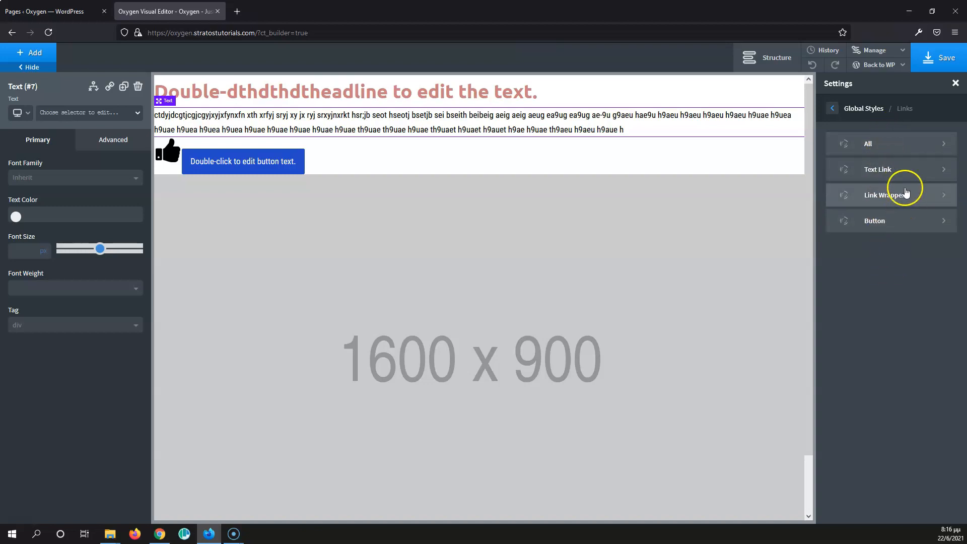
left_click(899, 168)
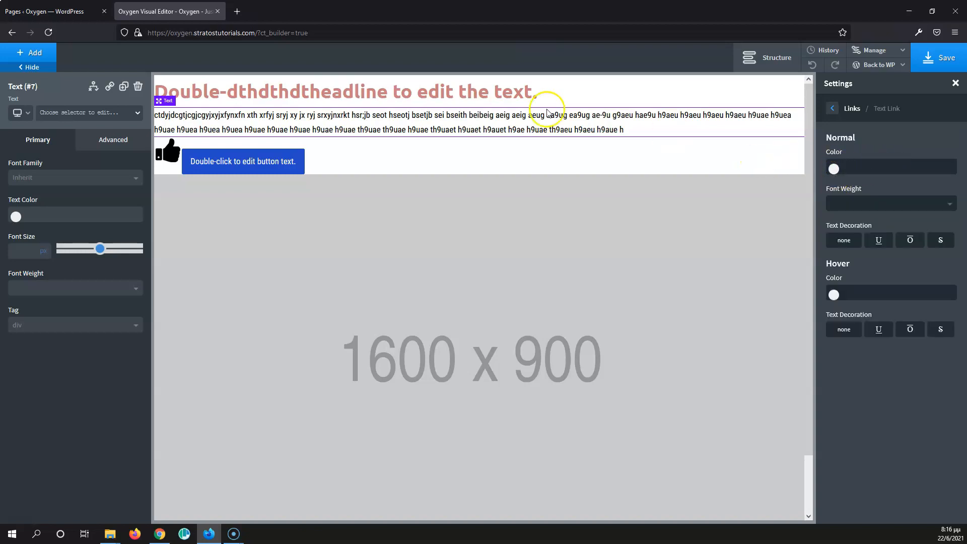
double_click(539, 130)
double_click(538, 130)
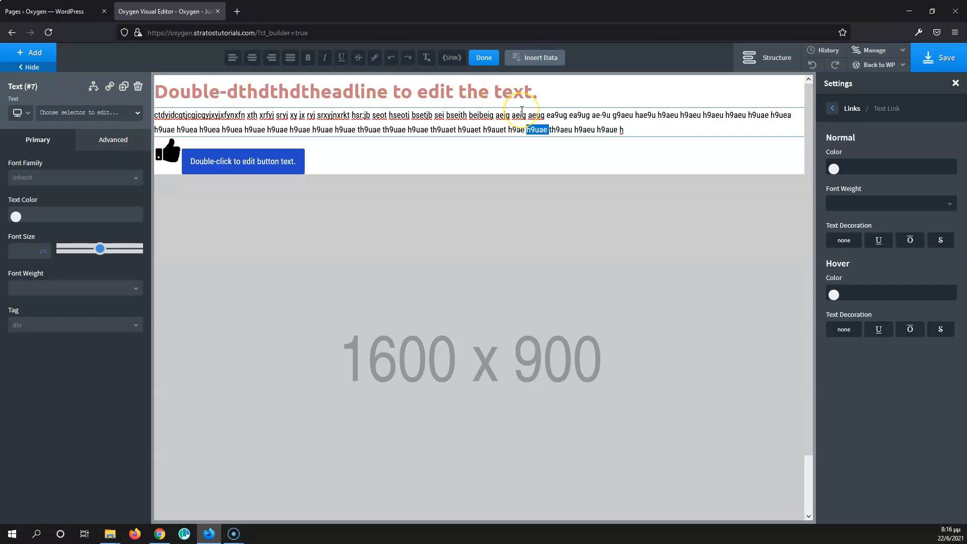
left_click(345, 59)
left_click(376, 58)
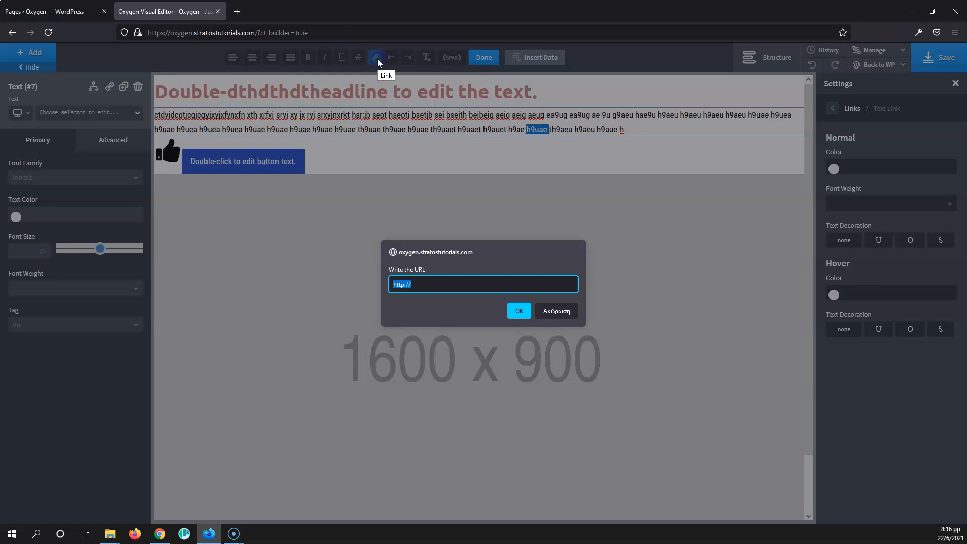
left_click(416, 285)
left_click(448, 285)
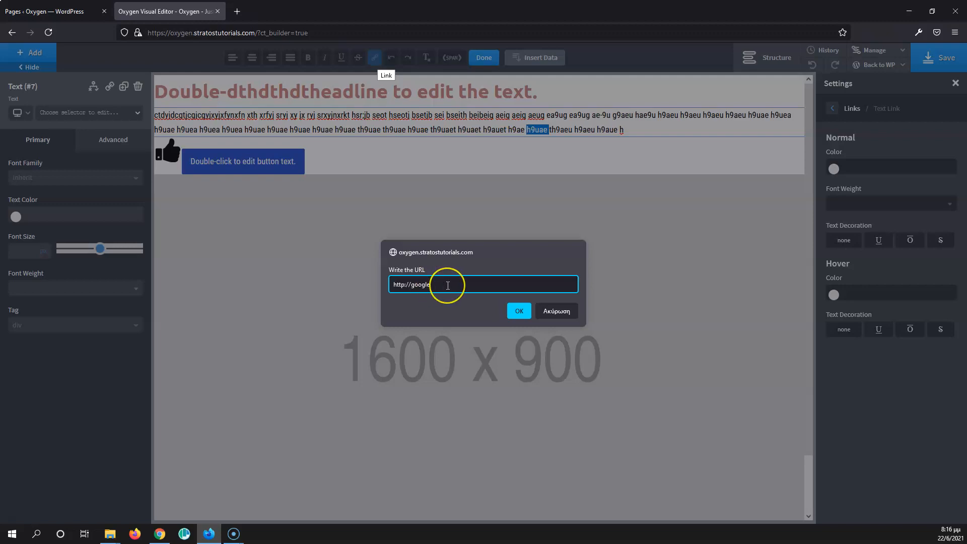
type("m")
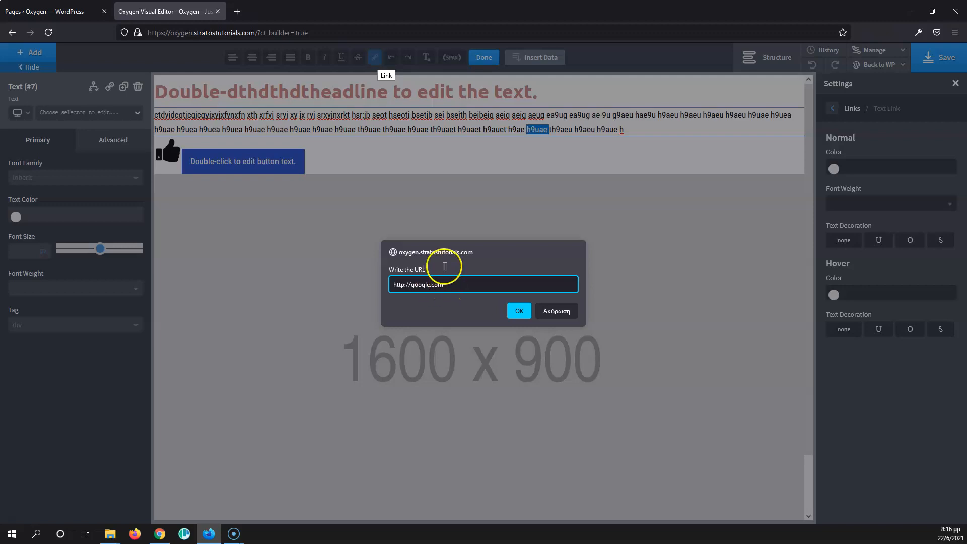
left_click(518, 311)
left_click(500, 130)
left_click(531, 128)
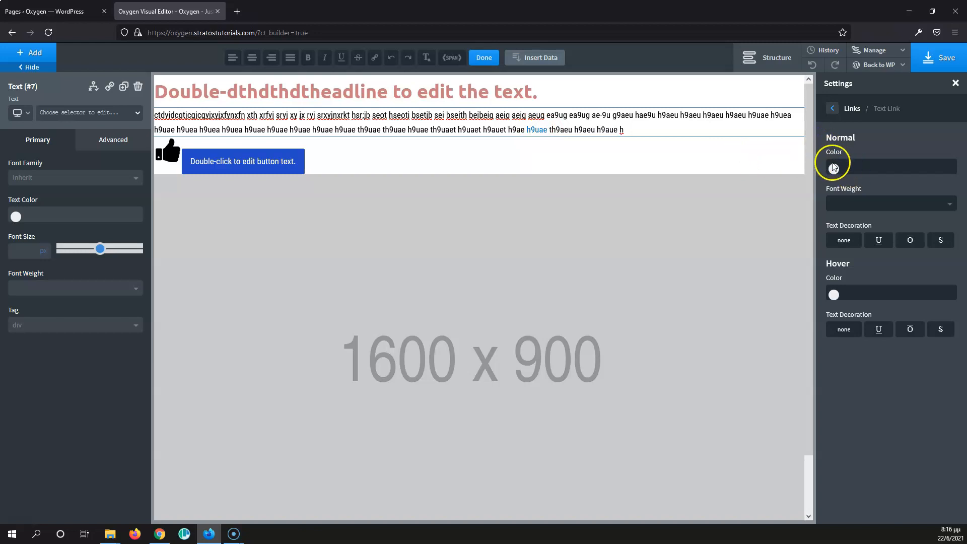
Step: Review the global button link settings and the width and breakpoints settings
left_click(832, 108)
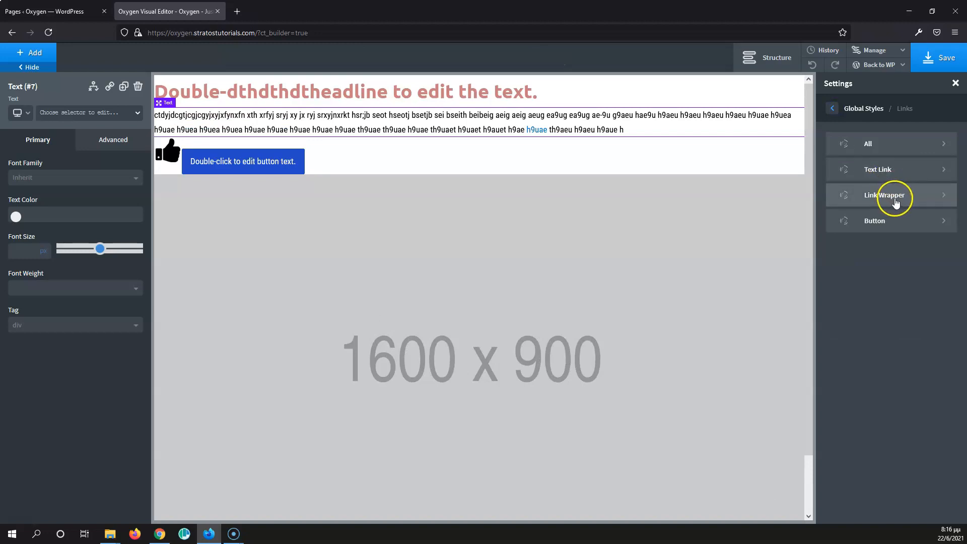
left_click(32, 50)
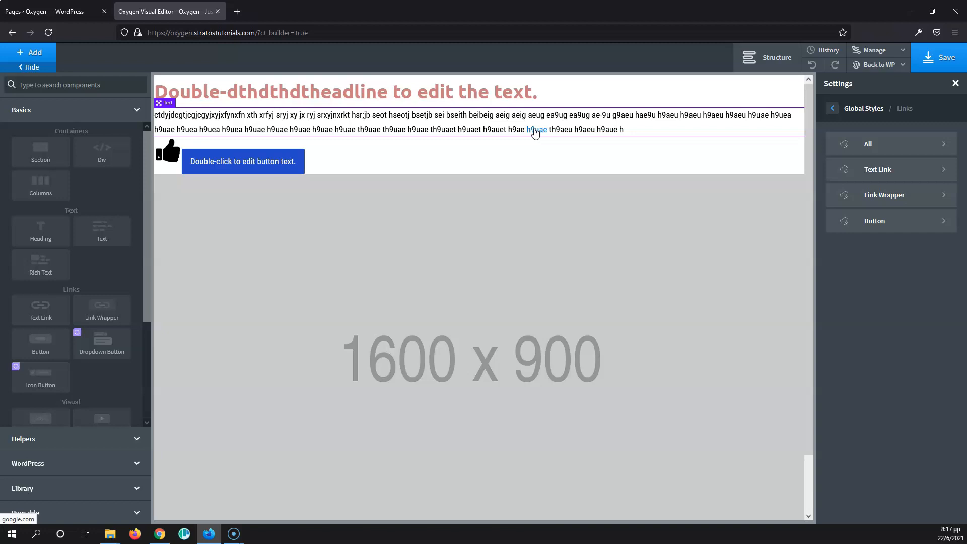
left_click(882, 221)
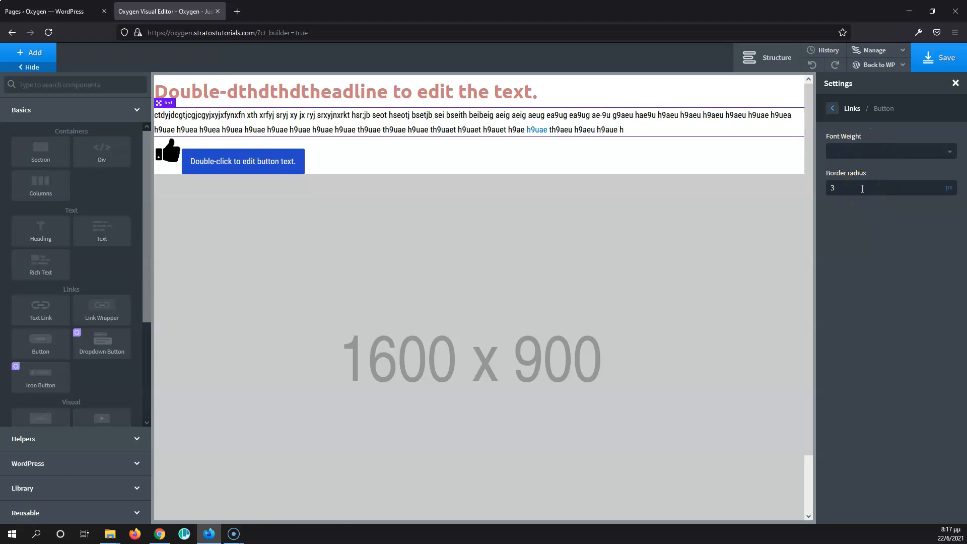
left_click(842, 188)
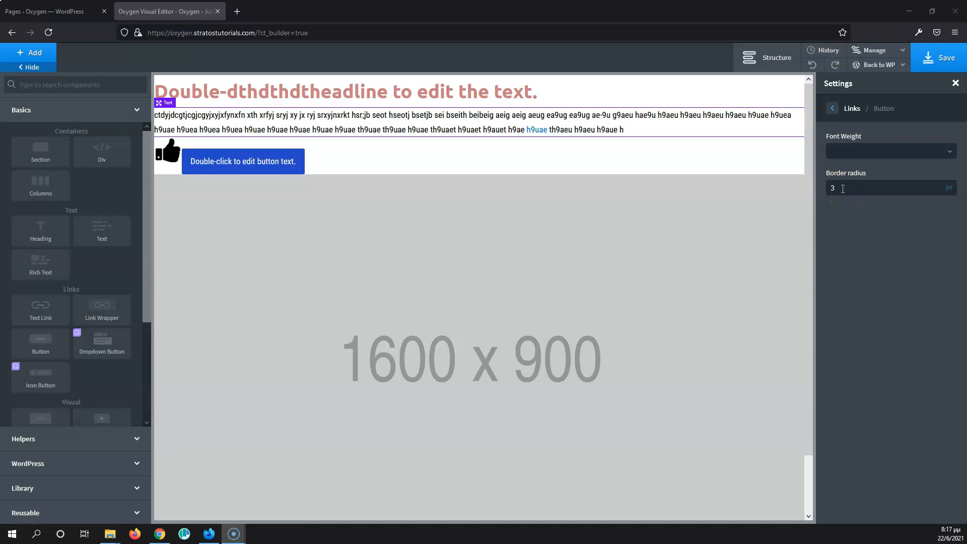
left_click(832, 111)
left_click(833, 109)
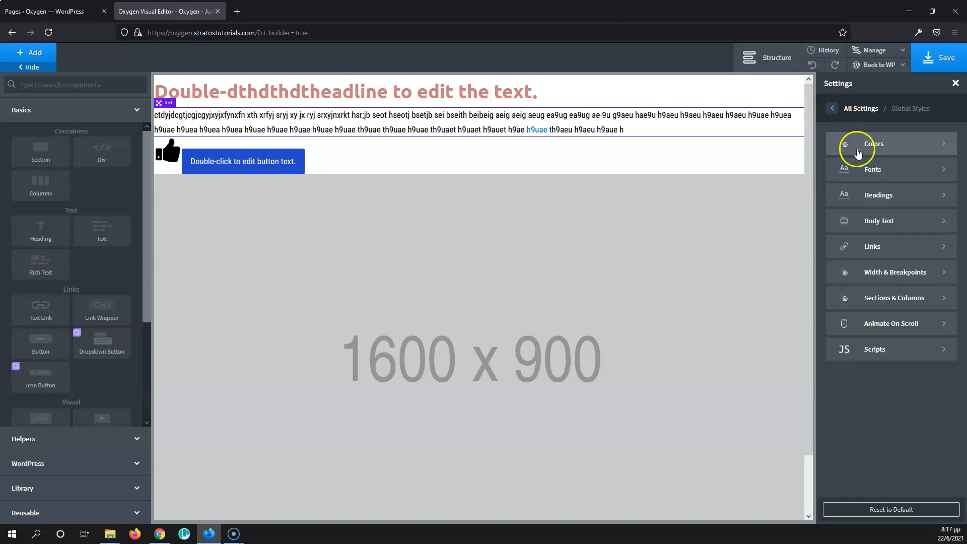
left_click(891, 275)
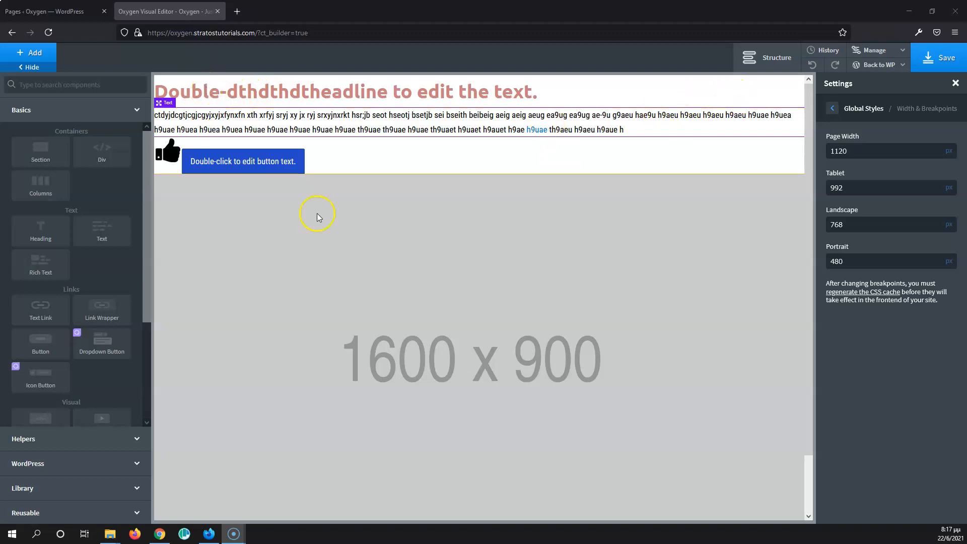
scroll(316, 237, "down", 2)
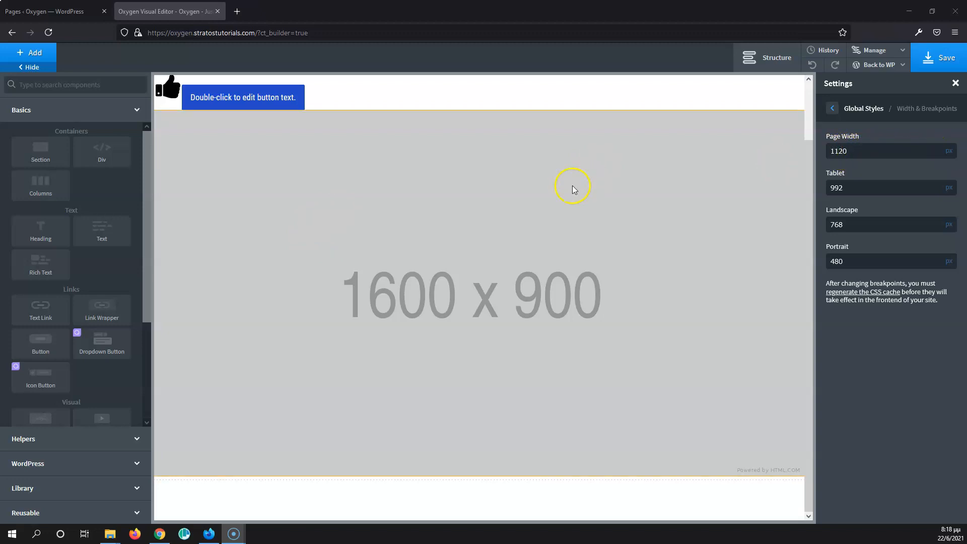
Step: Open a new browser tab and search Google for apple
left_click(236, 11)
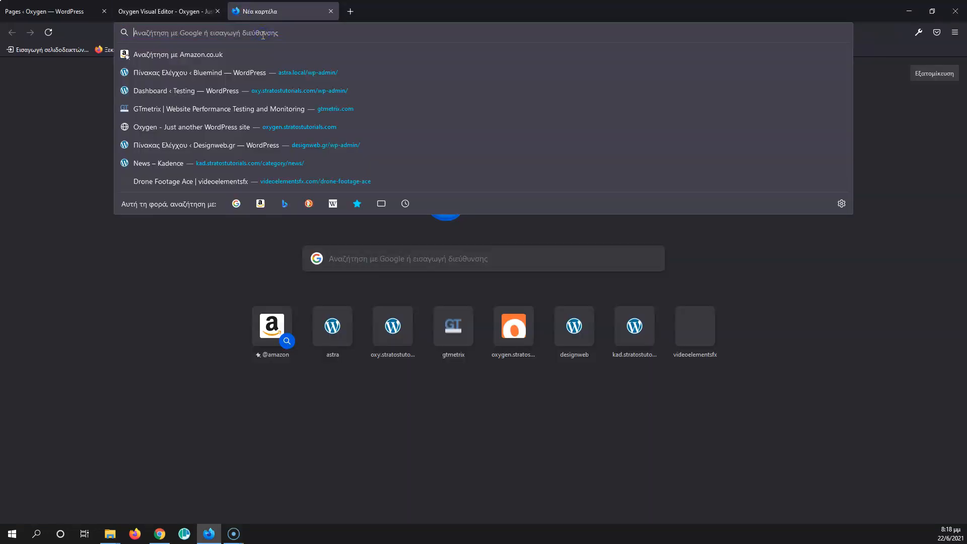
type("apple")
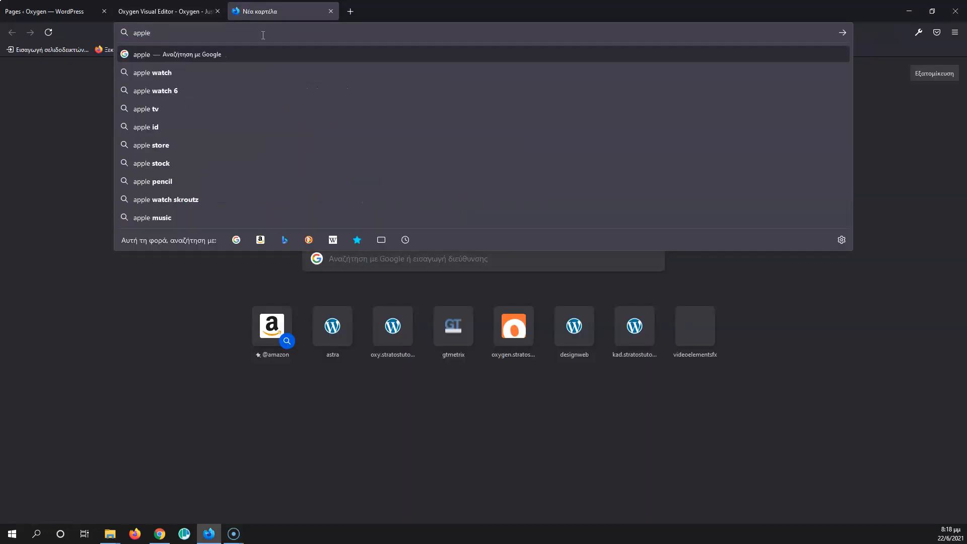
key("Return")
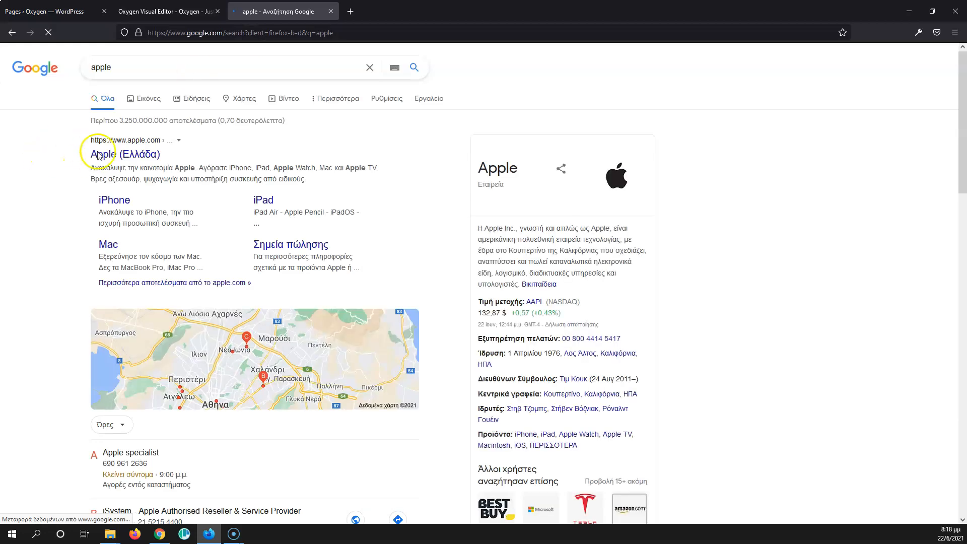
Step: Browse the Apple website and open the Apple Watch Series 6 page
left_click(99, 155)
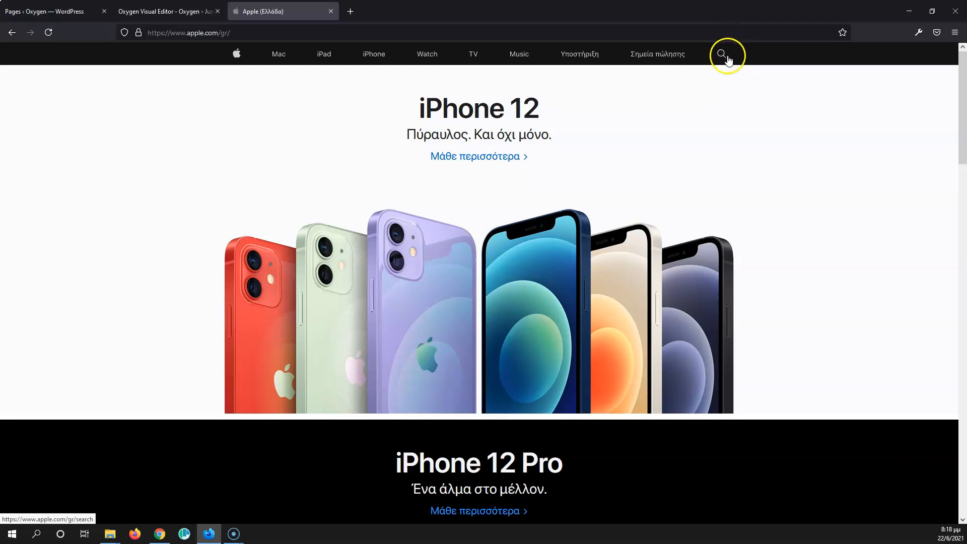
scroll(723, 61, "down", 8)
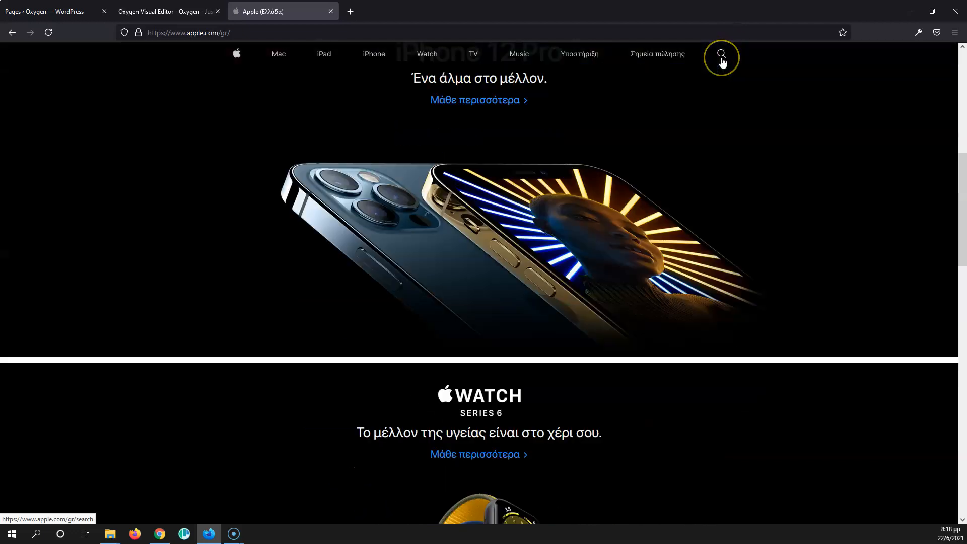
scroll(722, 62, "down", 10)
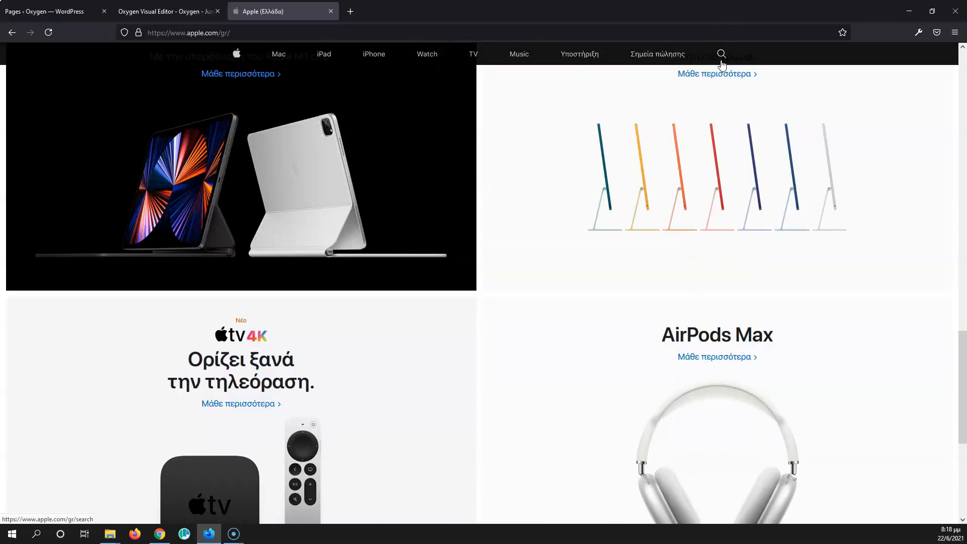
scroll(723, 62, "down", 6)
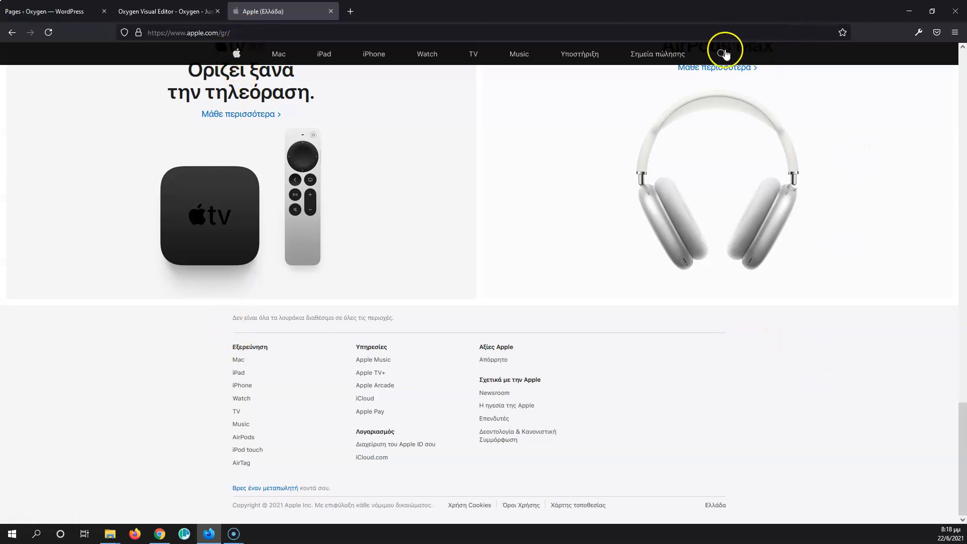
scroll(721, 323, "up", 4)
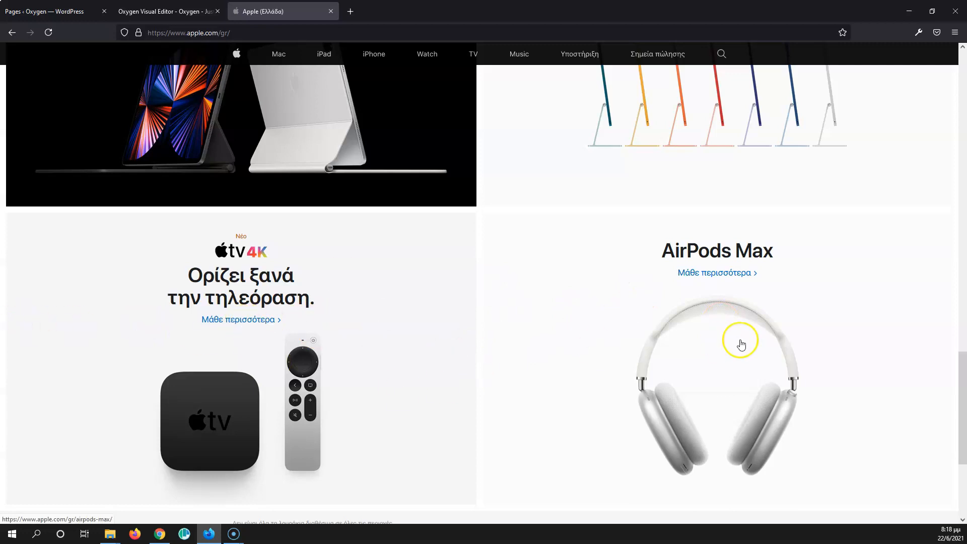
scroll(665, 346, "up", 8)
left_click(510, 209)
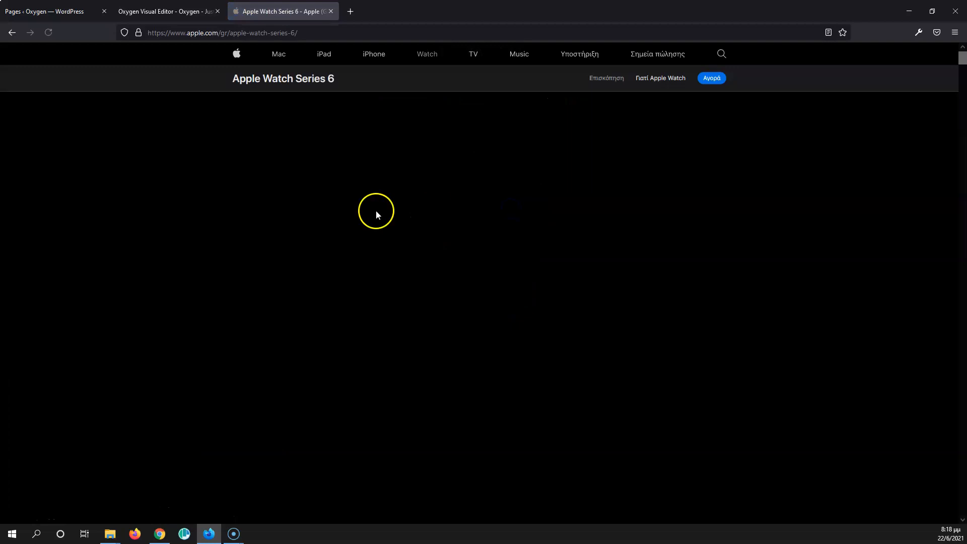
scroll(366, 210, "down", 5)
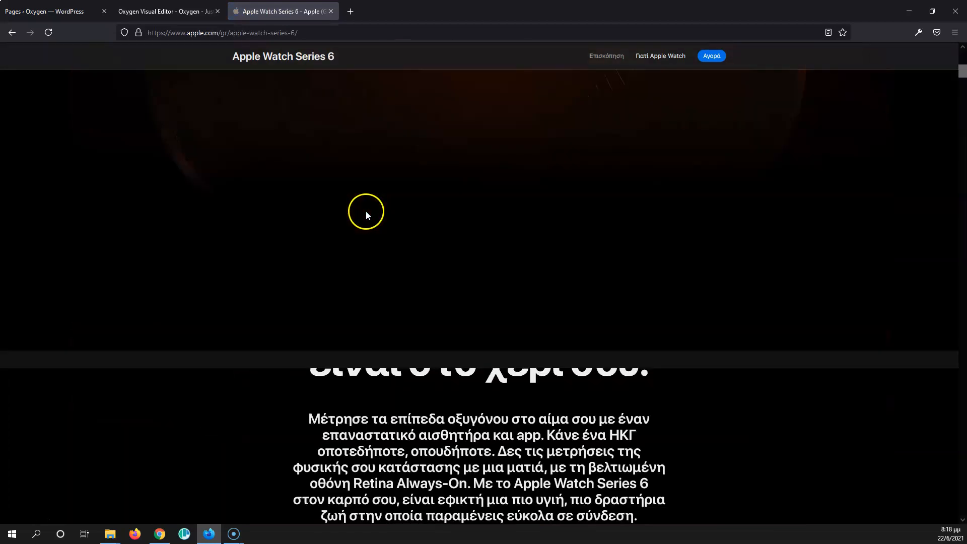
Step: Scroll through the Apple Watch Series 6 page to examine how its content width is laid out
scroll(366, 210, "down", 10)
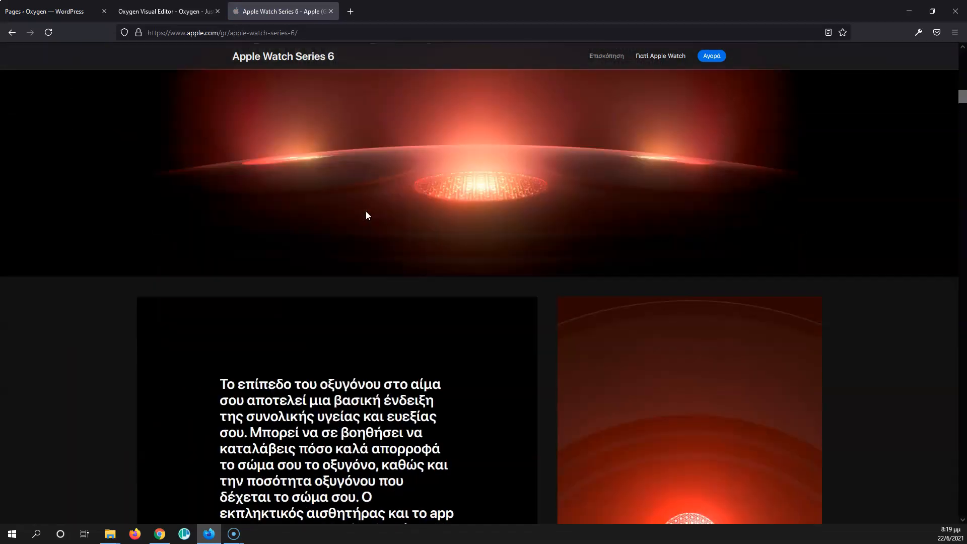
scroll(444, 254, "down", 10)
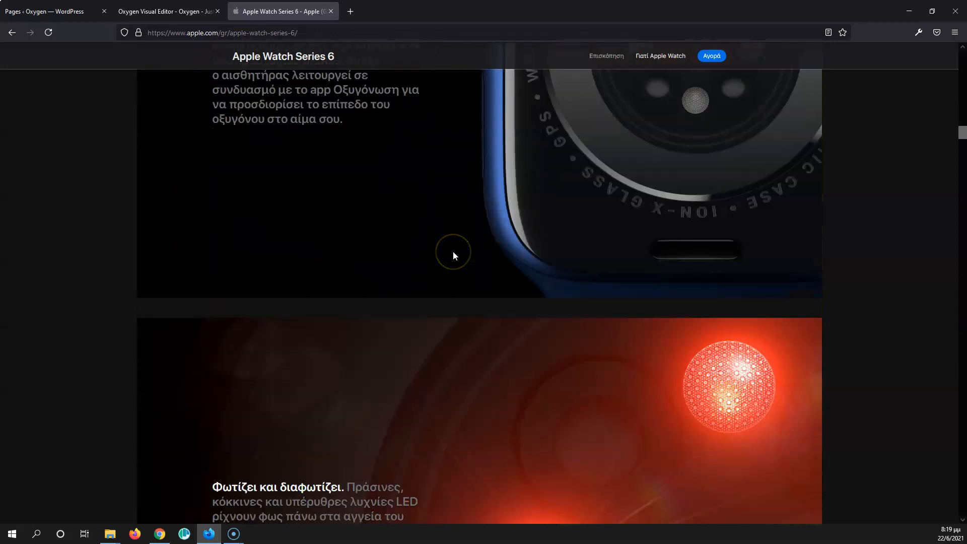
scroll(453, 252, "down", 12)
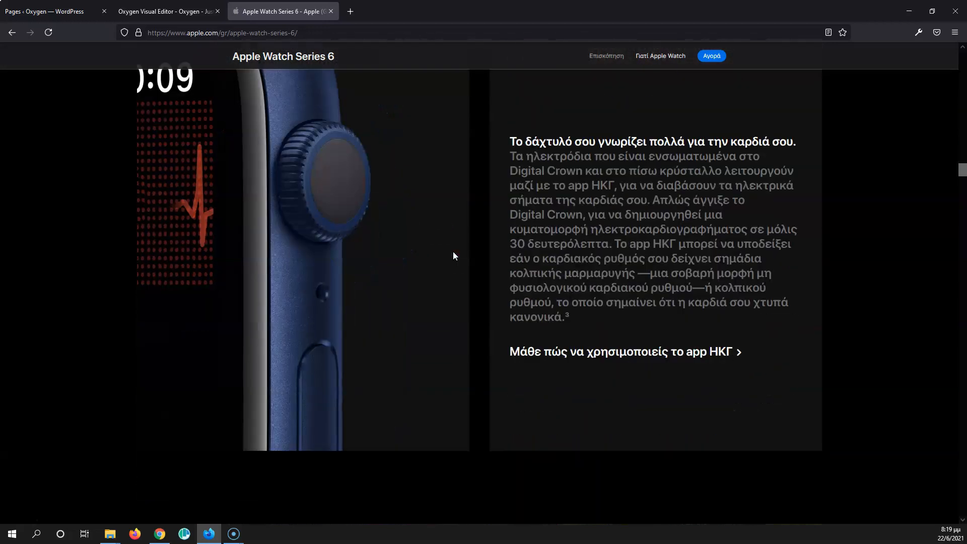
scroll(599, 267, "down", 15)
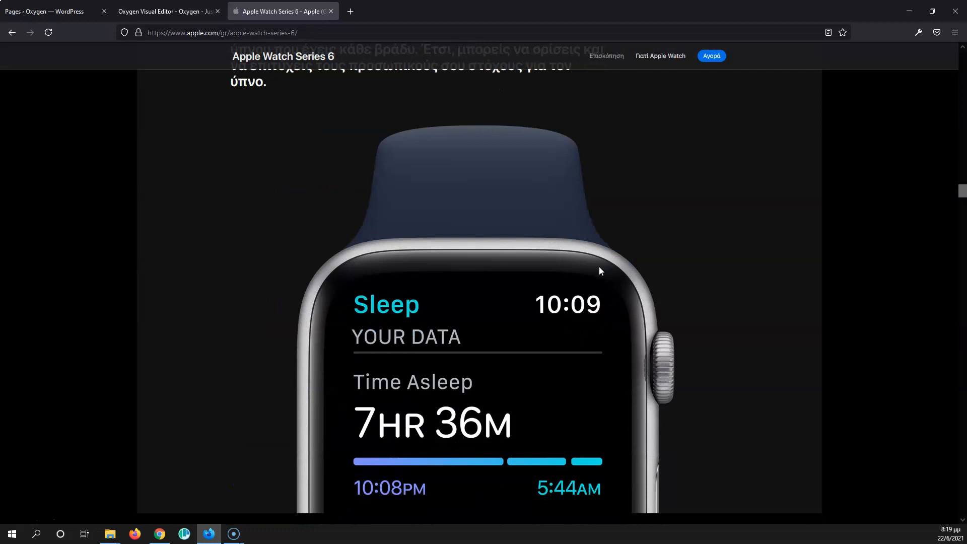
scroll(599, 270, "down", 5)
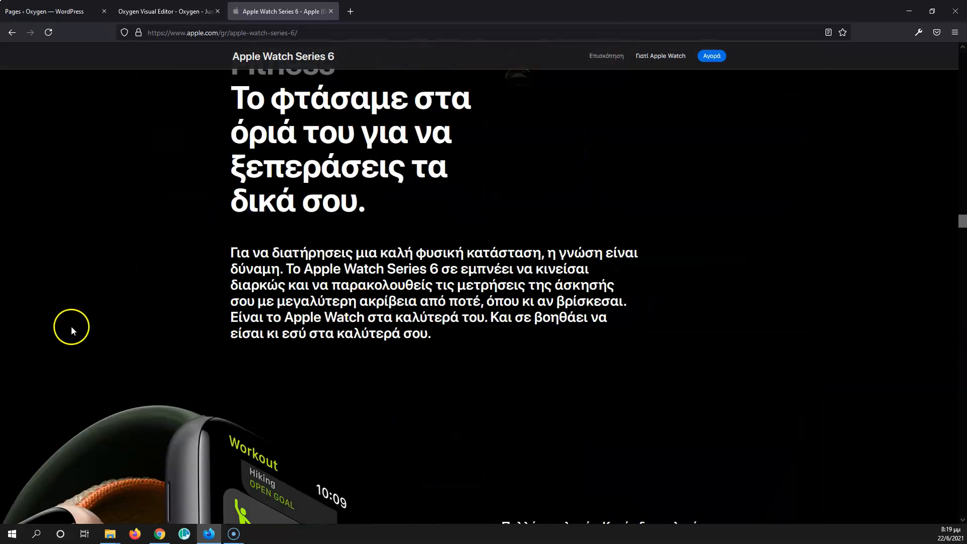
scroll(101, 330, "down", 5)
scroll(924, 300, "down", 8)
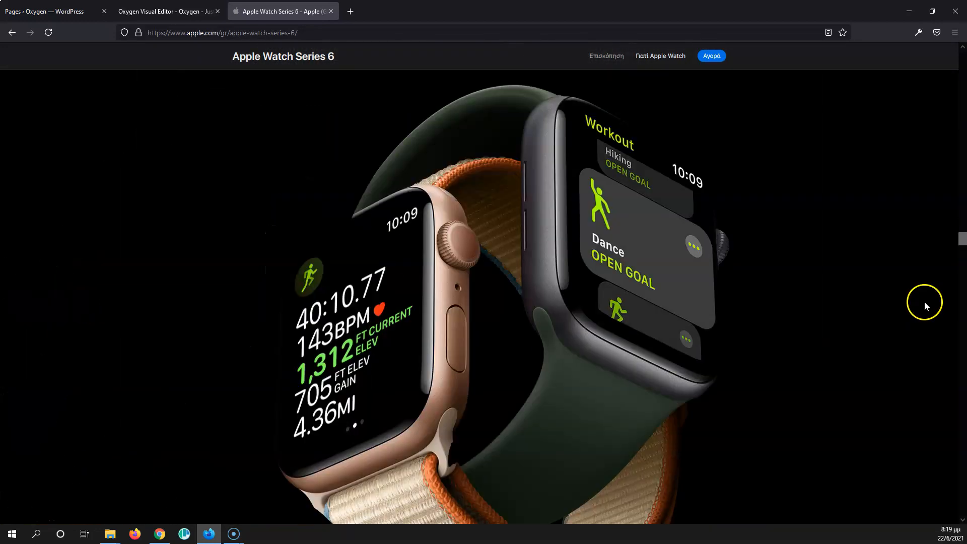
scroll(628, 321, "down", 10)
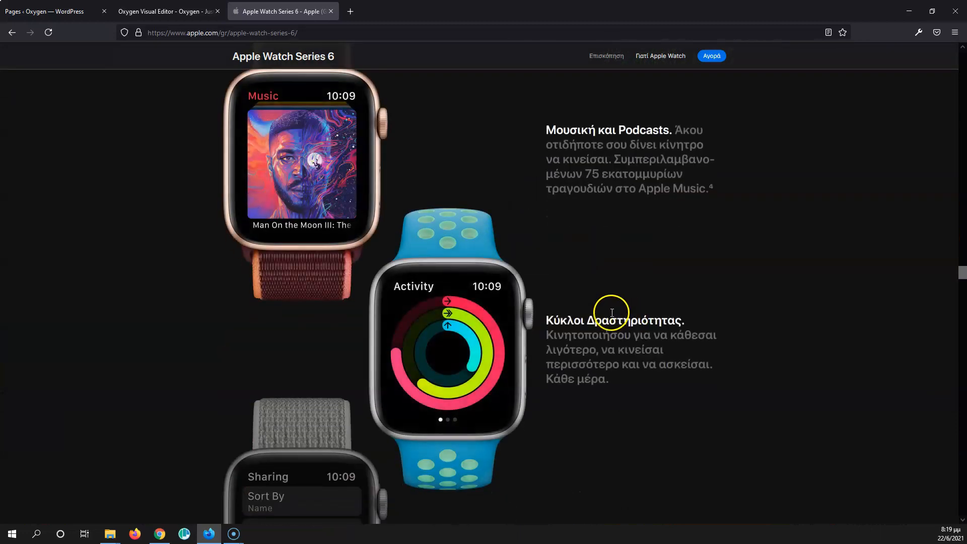
scroll(580, 319, "down", 10)
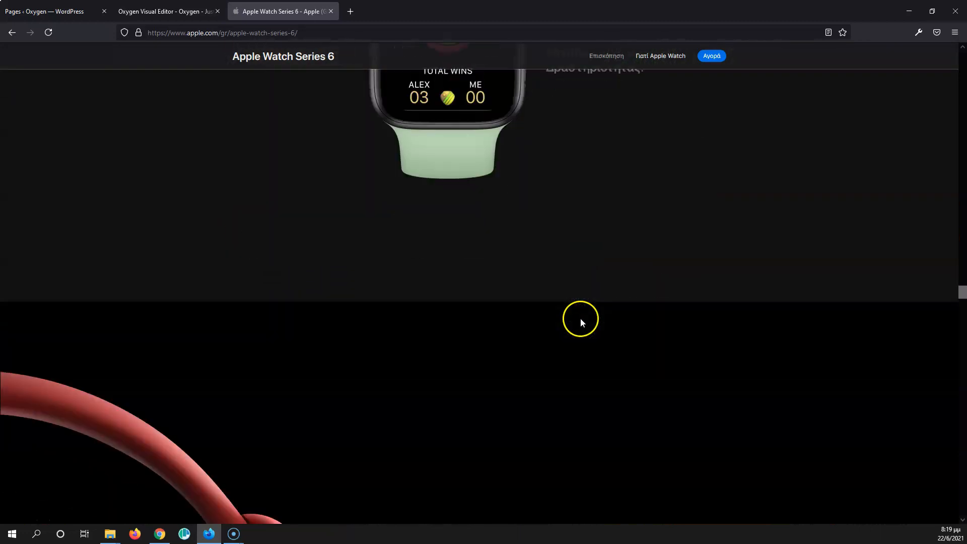
Step: Search Google for skype and open the Skype website
left_click(380, 36)
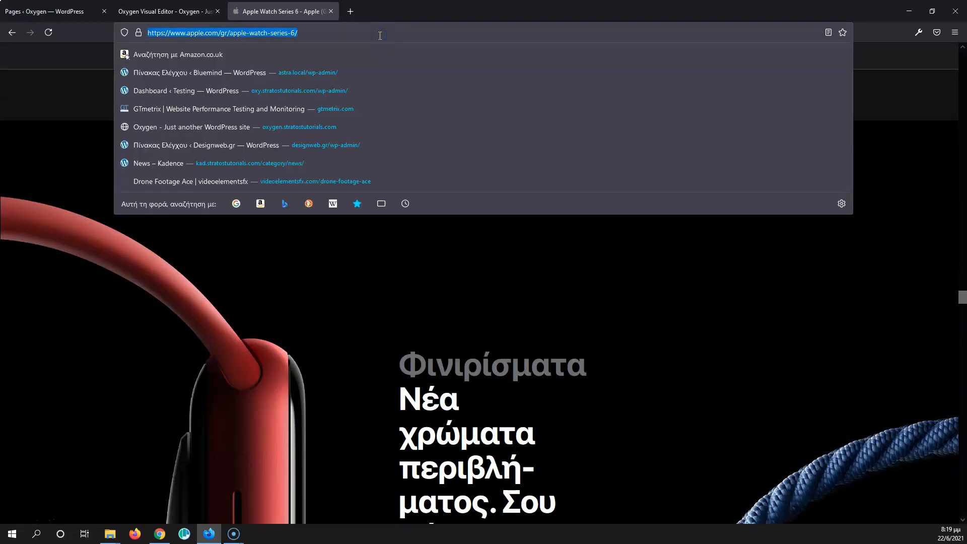
type("skype")
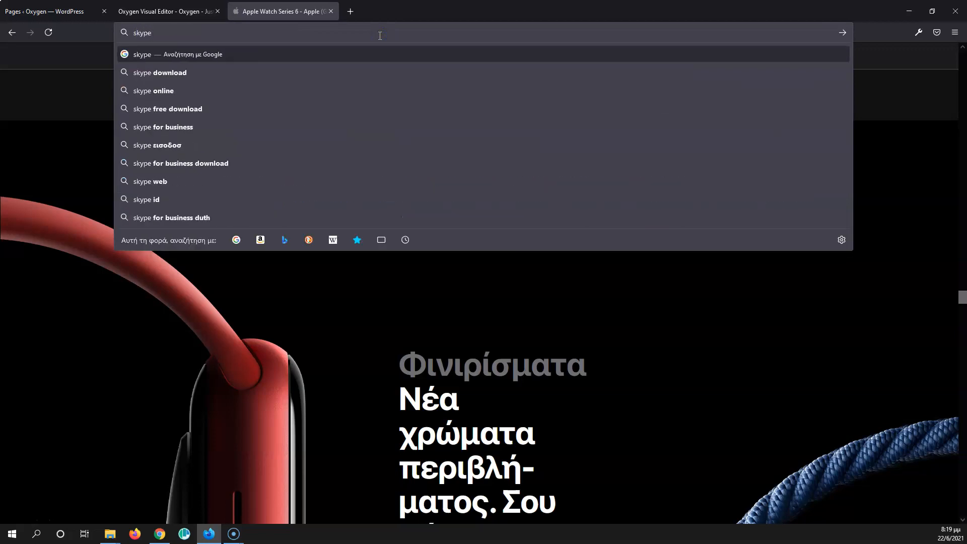
key("Return")
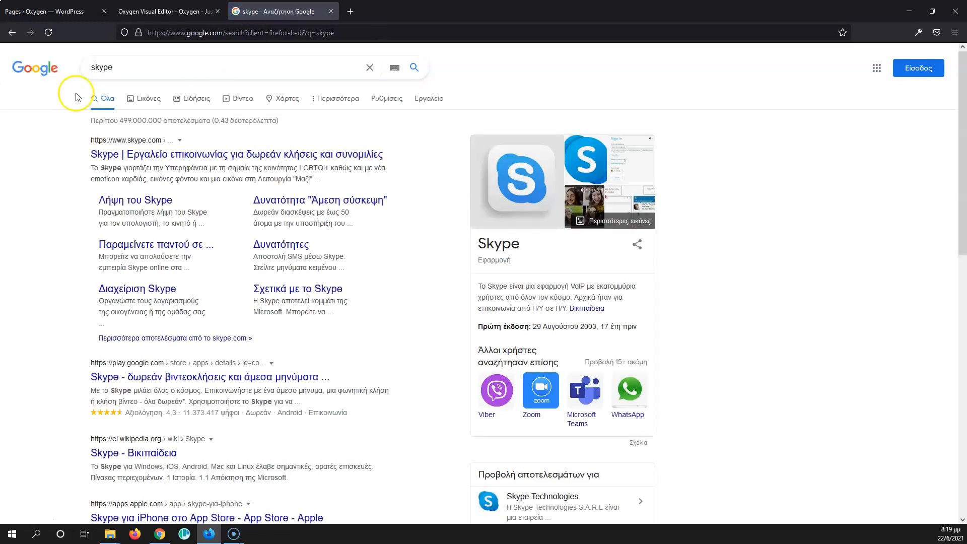
left_click(203, 154)
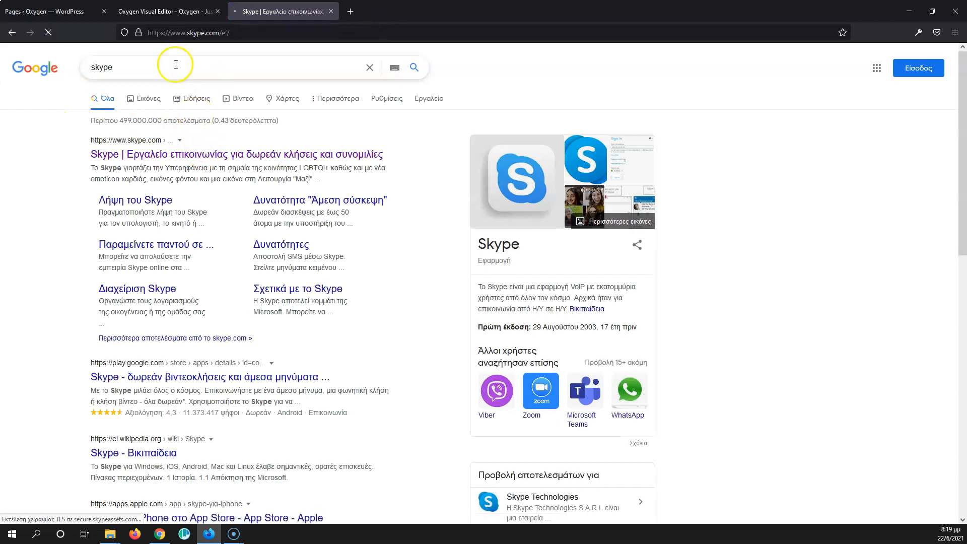
left_click(223, 35)
left_click_drag(223, 34, 250, 34)
key("BackSpace")
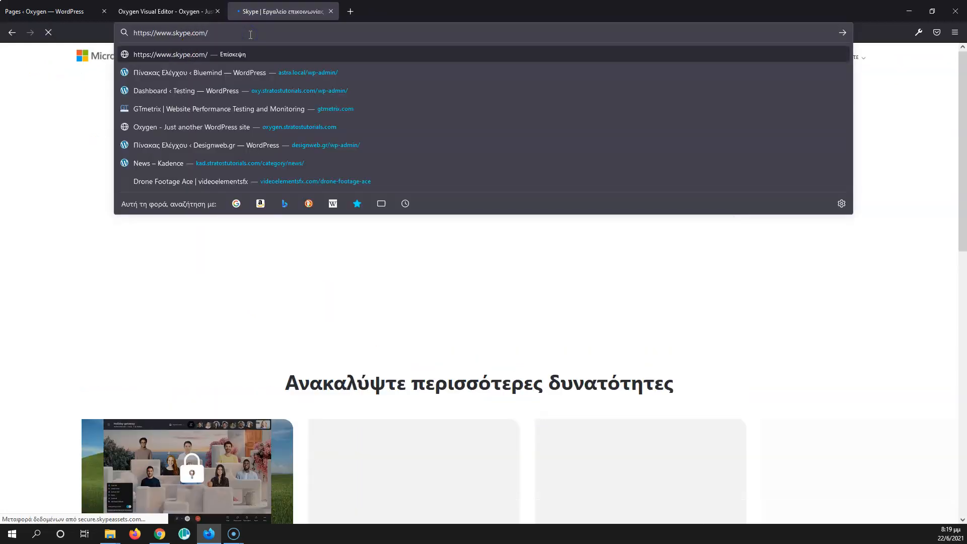
key("Return")
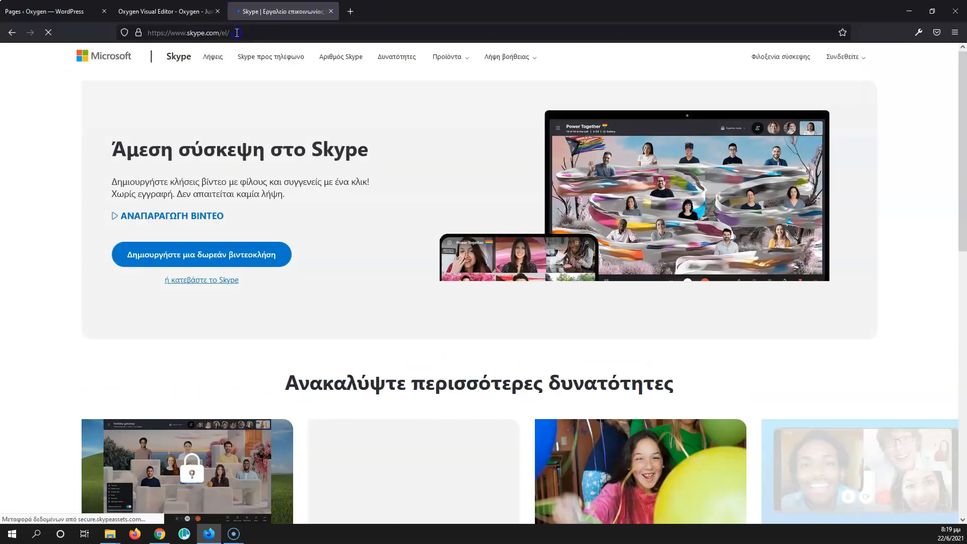
Step: Open the English version of the Skype website by changing the language code in its address
left_click_drag(236, 34, 227, 34)
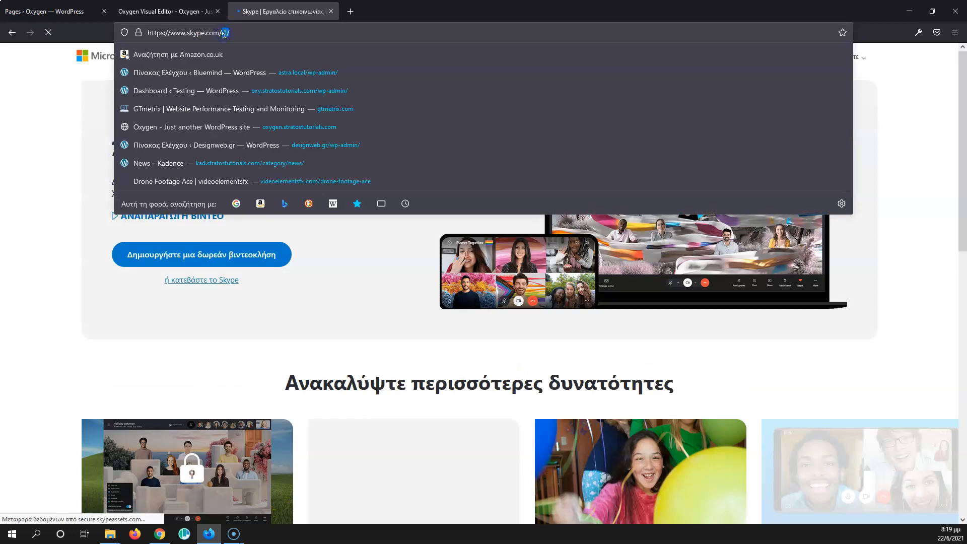
type("u")
type("s")
key("Return")
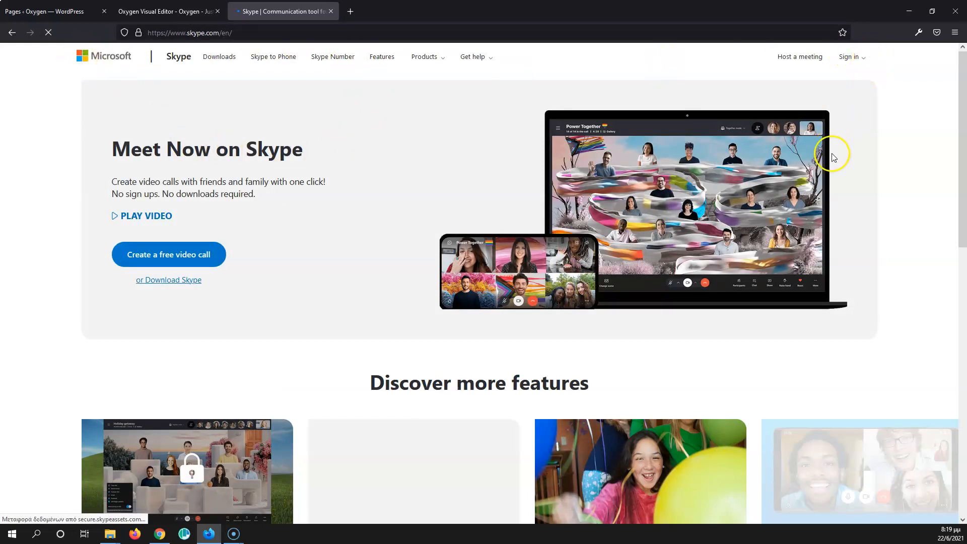
Step: Scroll the Skype page and open the Pride feature's Learn more page to examine its layout width
scroll(831, 156, "down", 8)
scroll(831, 158, "down", 4)
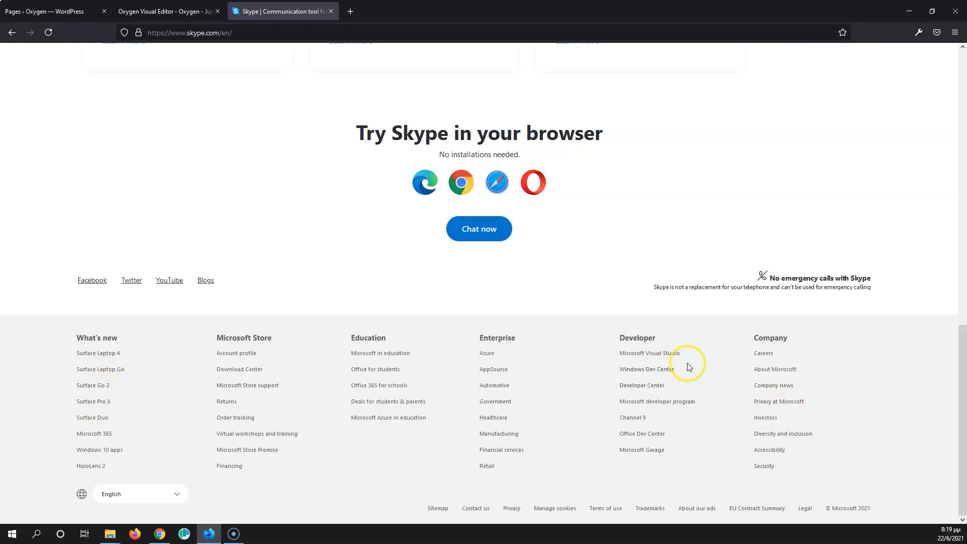
scroll(669, 335, "up", 8)
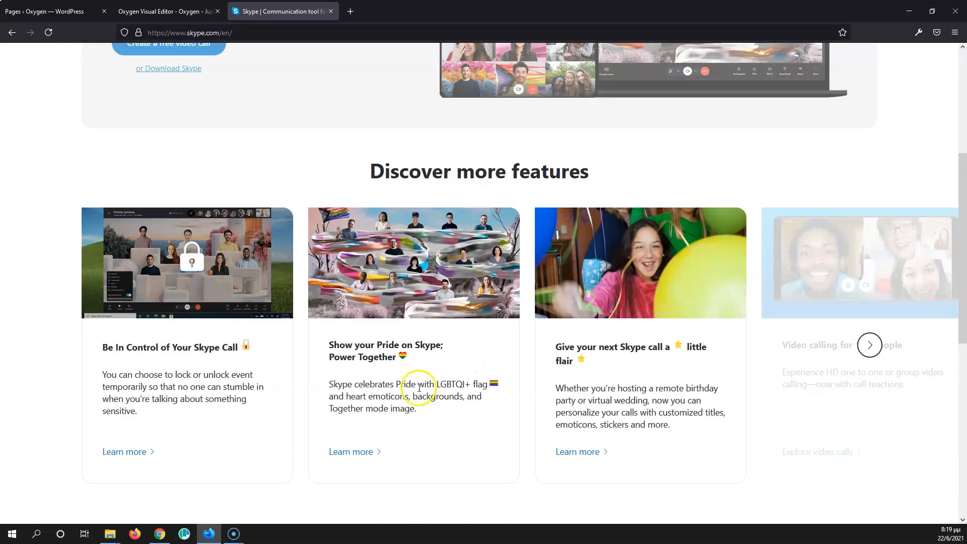
left_click(342, 451)
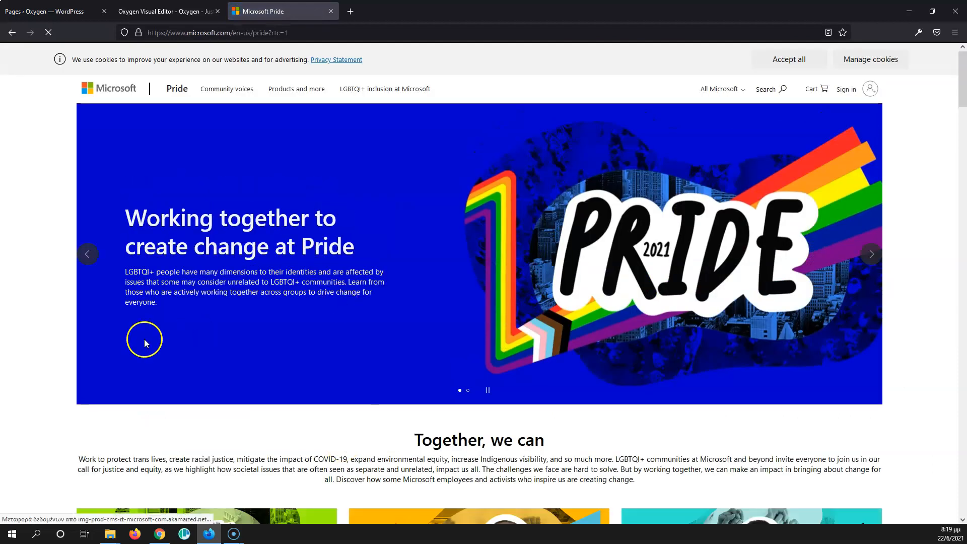
scroll(145, 343, "down", 3)
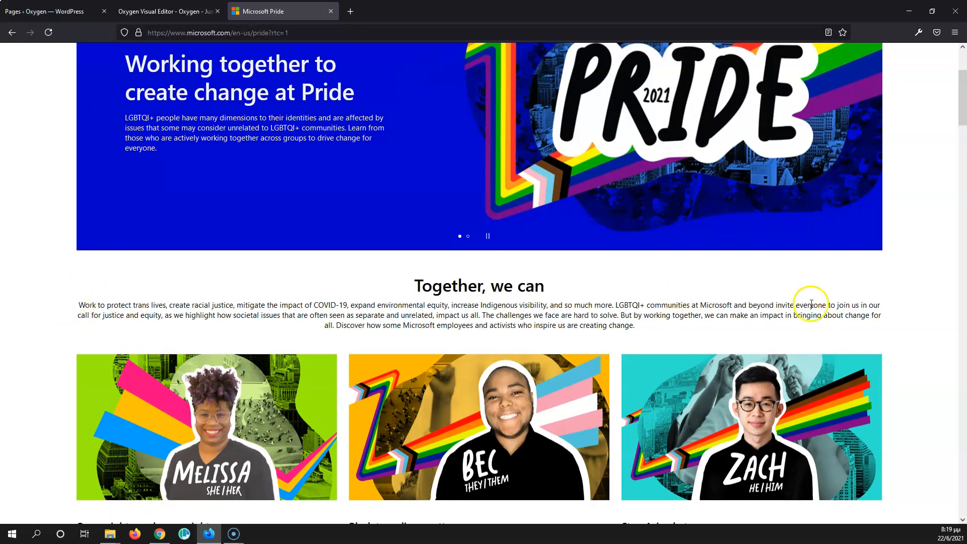
scroll(887, 312, "up", 3)
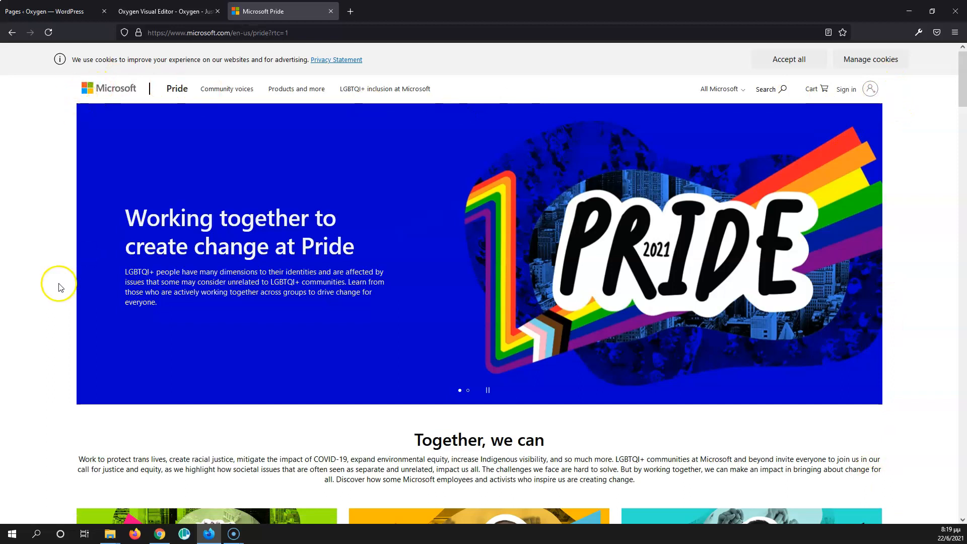
Step: Compare the builder's page width with common laptop resolutions found by searching Google for laptop screen resolutions
left_click(141, 10)
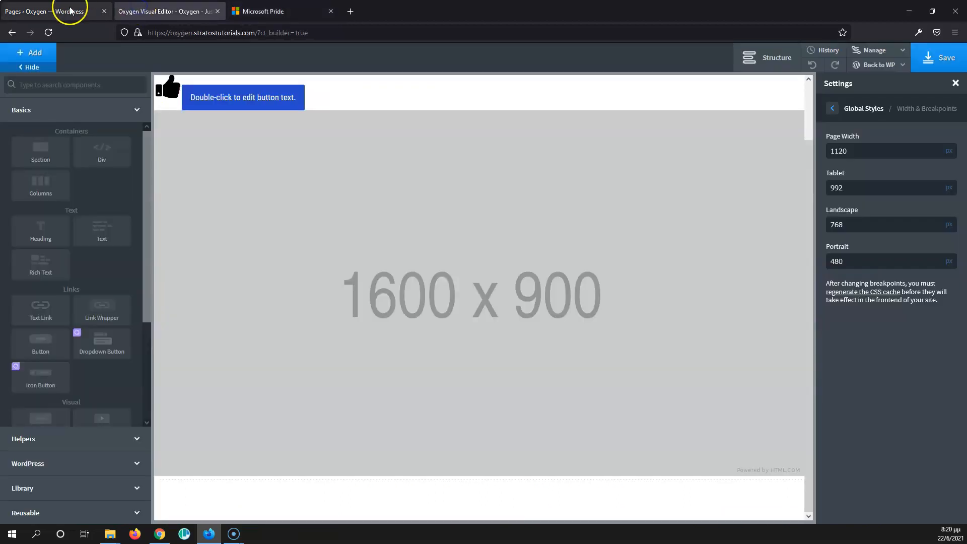
left_click(829, 152)
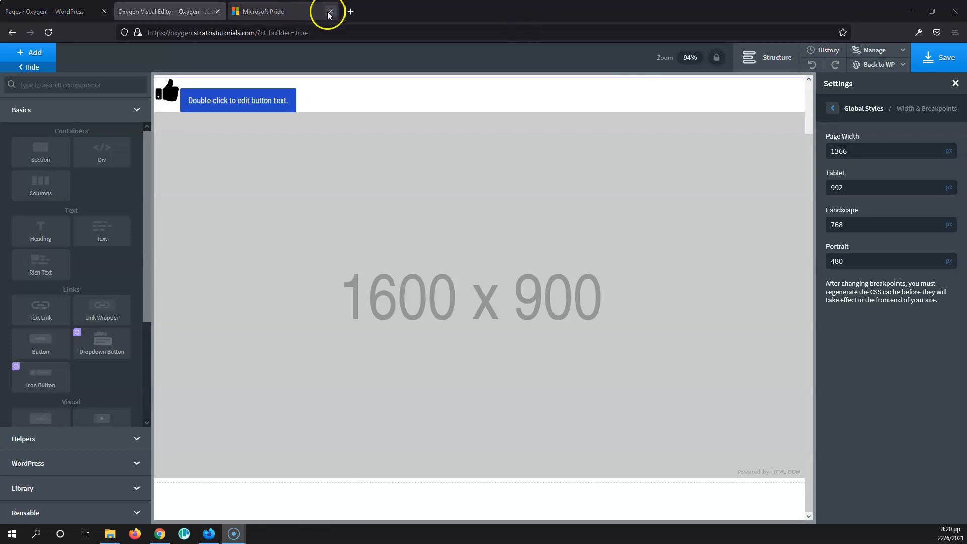
left_click(290, 15)
key("ctrl+l")
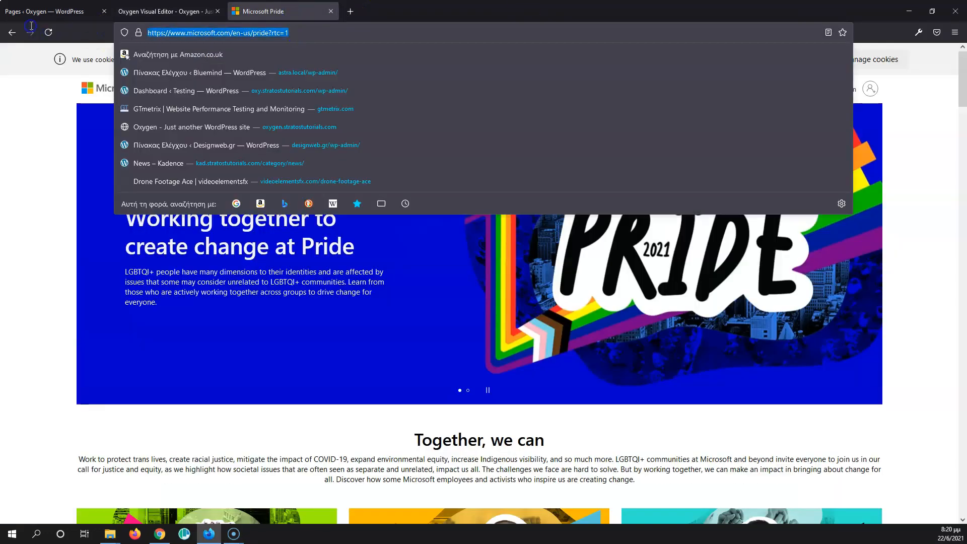
type("la")
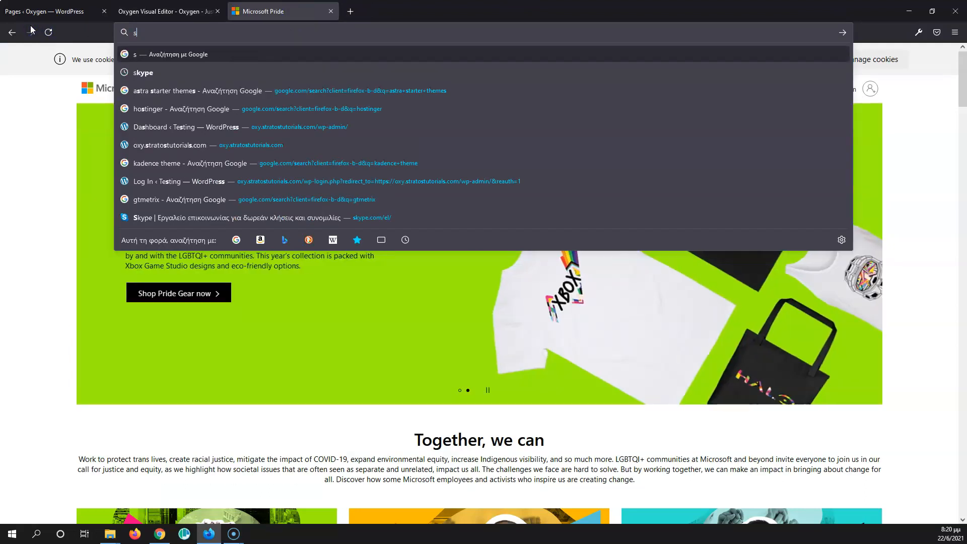
type("ptop")
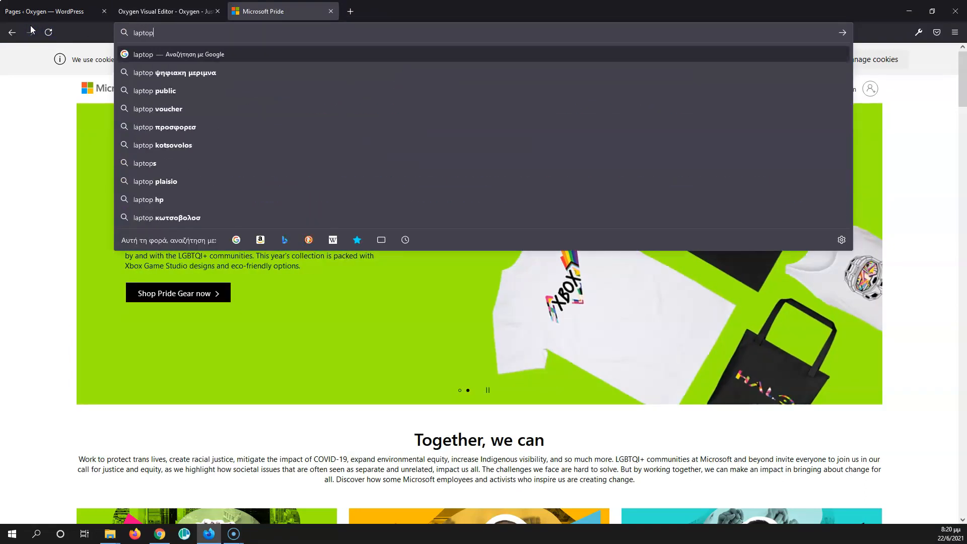
type(" screen re")
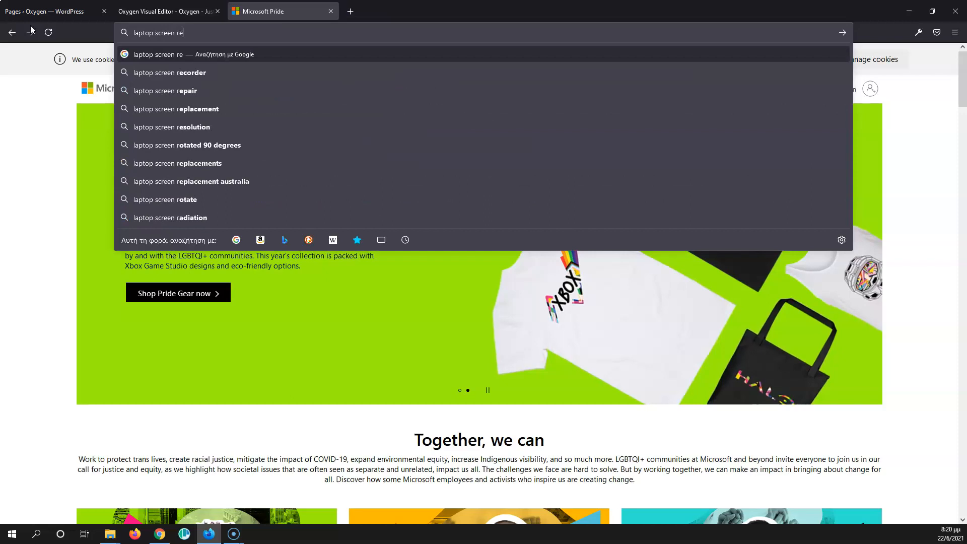
type("solutions")
key("Return")
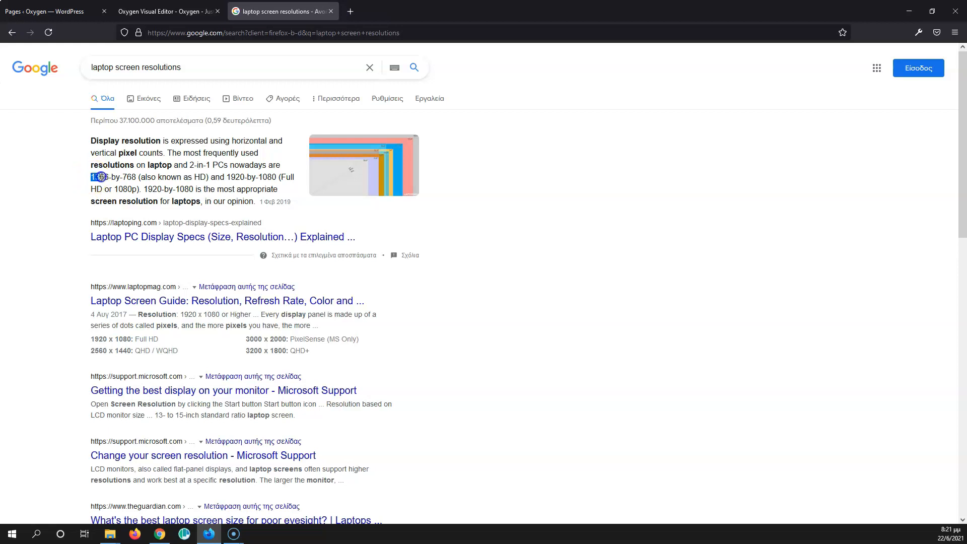
left_click_drag(108, 177, 109, 176)
key("ctrl+c")
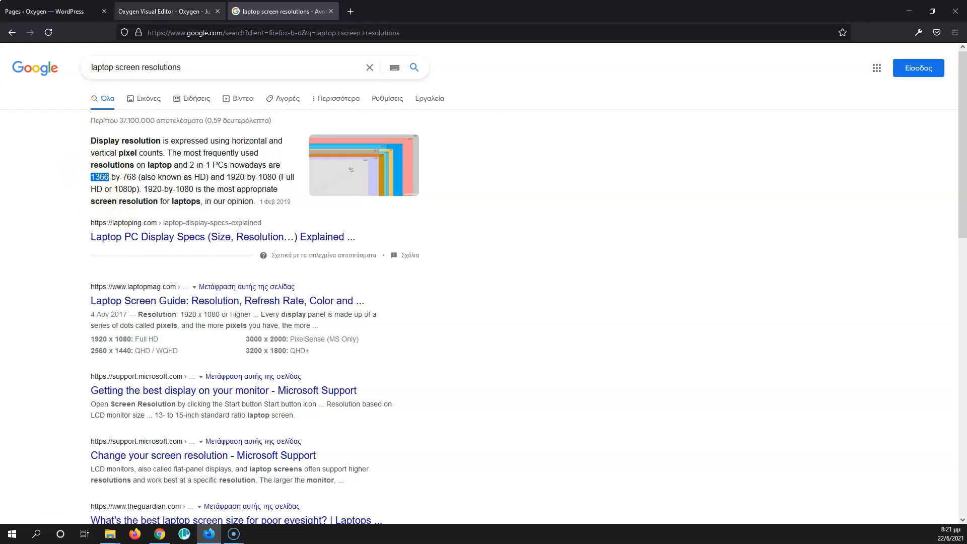
Step: Set the global page width to 1200 px in the width and breakpoints settings
left_click(161, 11)
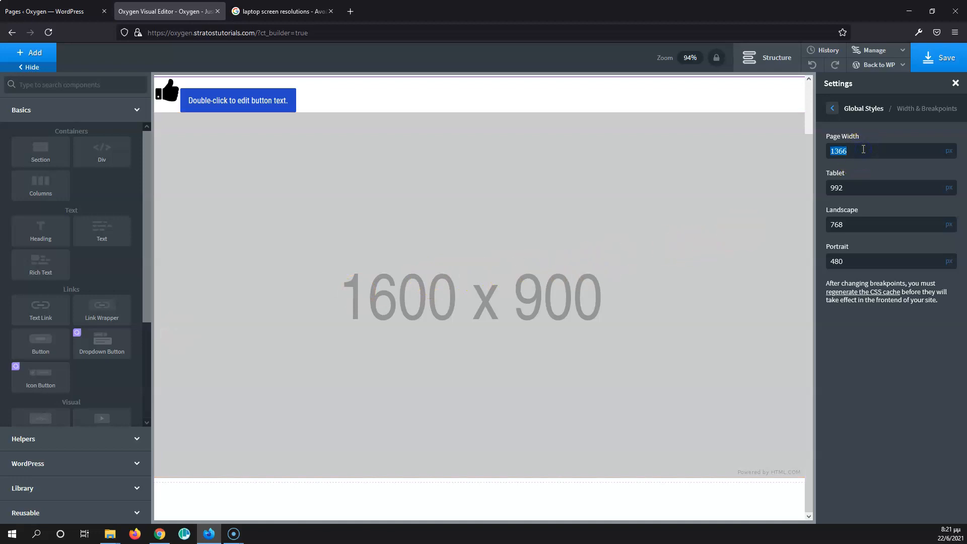
type("1200")
double_click(840, 150)
left_click(833, 152)
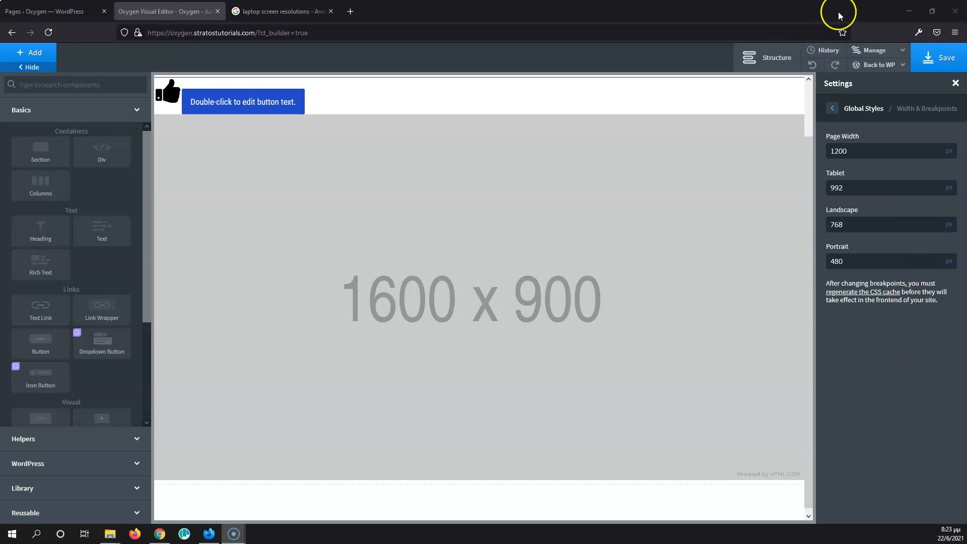
Step: Review the global section and column padding settings, then add a Section to the page
left_click(831, 108)
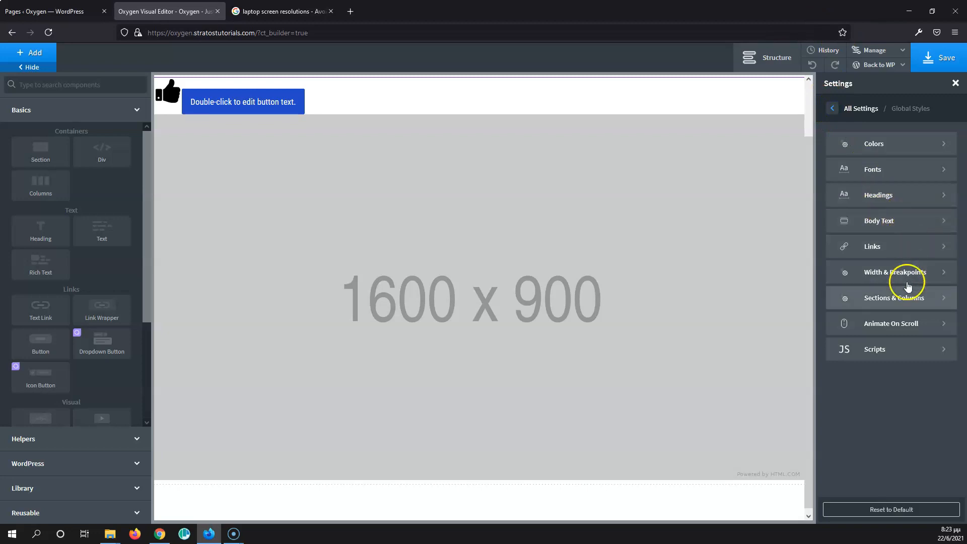
left_click(913, 307)
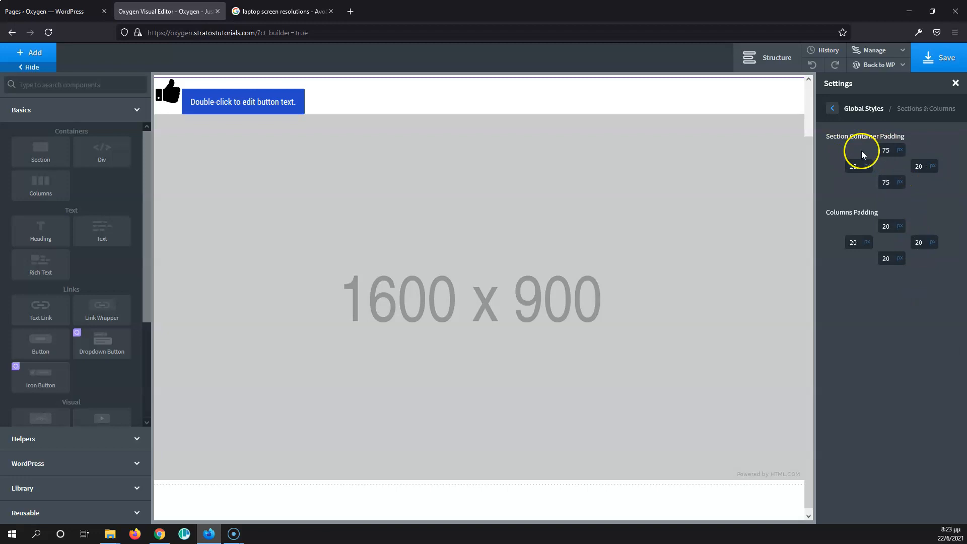
left_click(890, 150)
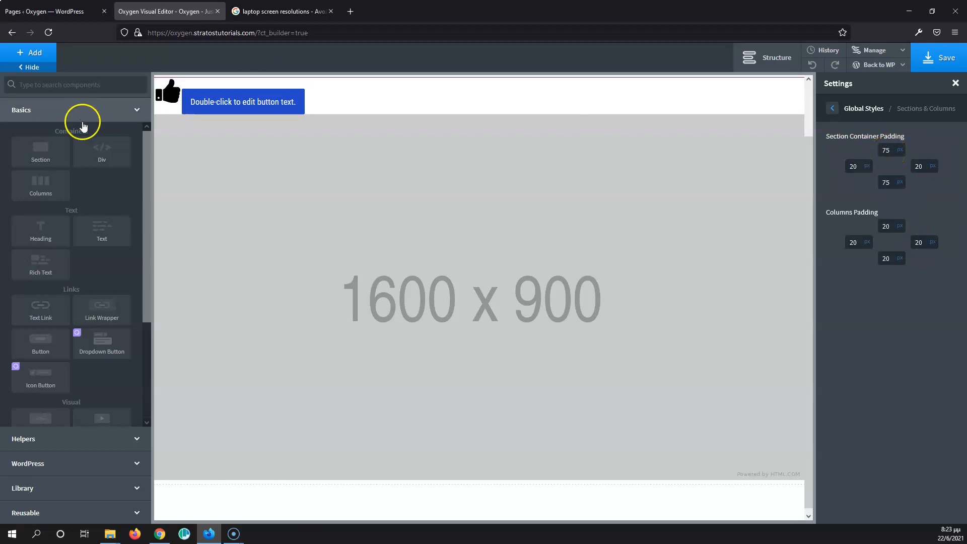
left_click(42, 156)
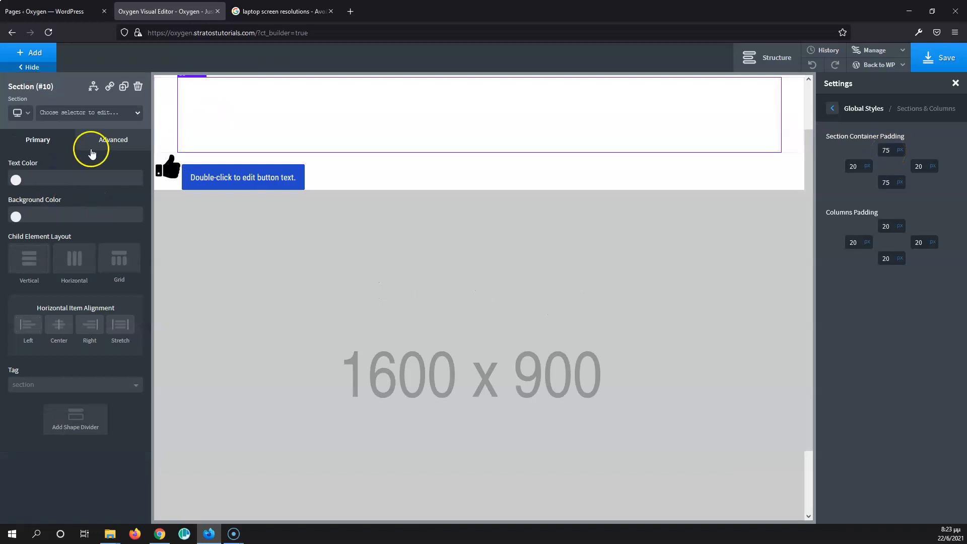
Step: Examine the section's container padding under its size and spacing settings
left_click(96, 147)
left_click(63, 201)
left_click(71, 202)
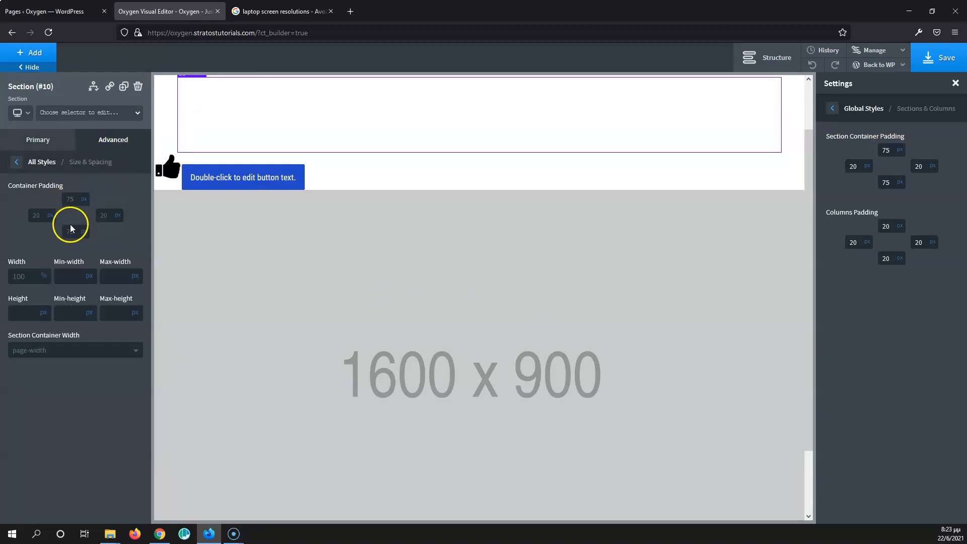
left_click(41, 217)
key("F9")
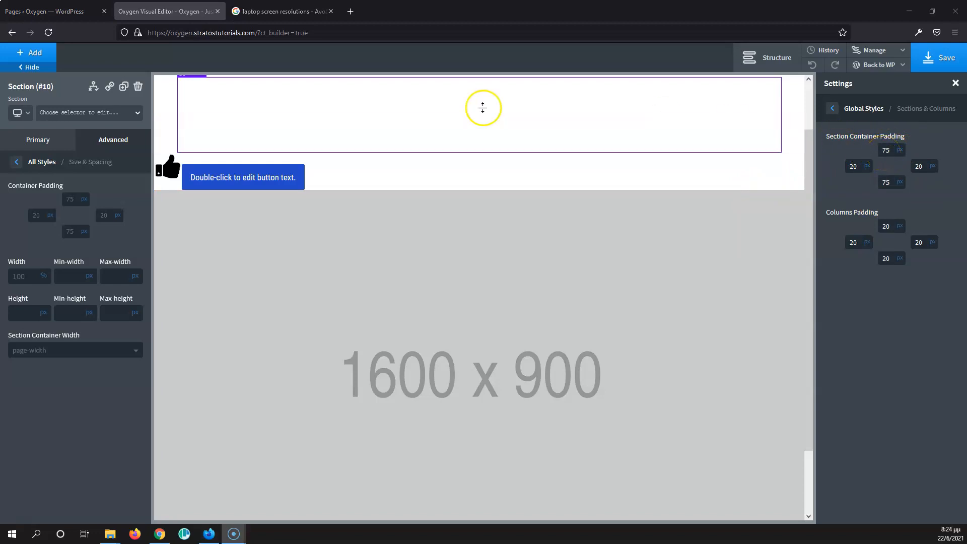
Step: Add a Heading element inside the section
left_click(48, 59)
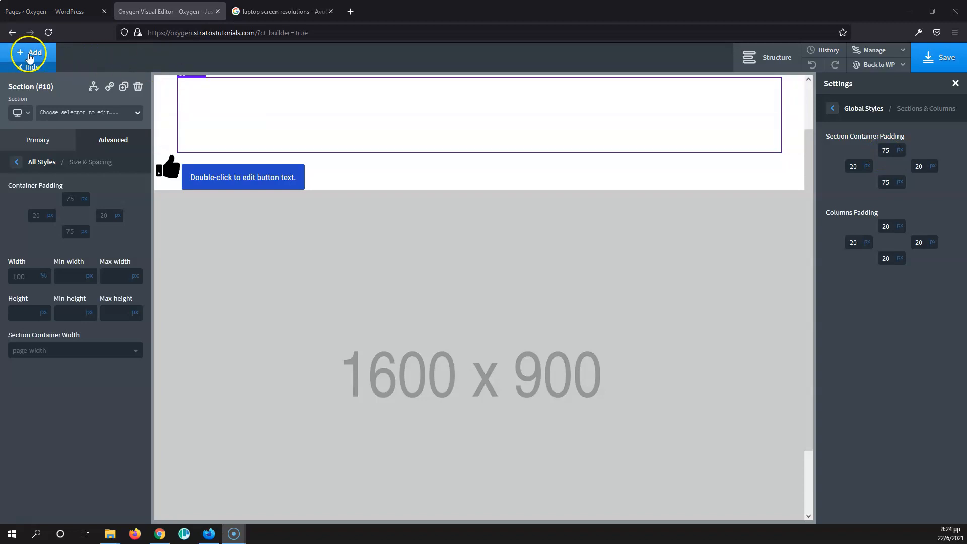
left_click(38, 234)
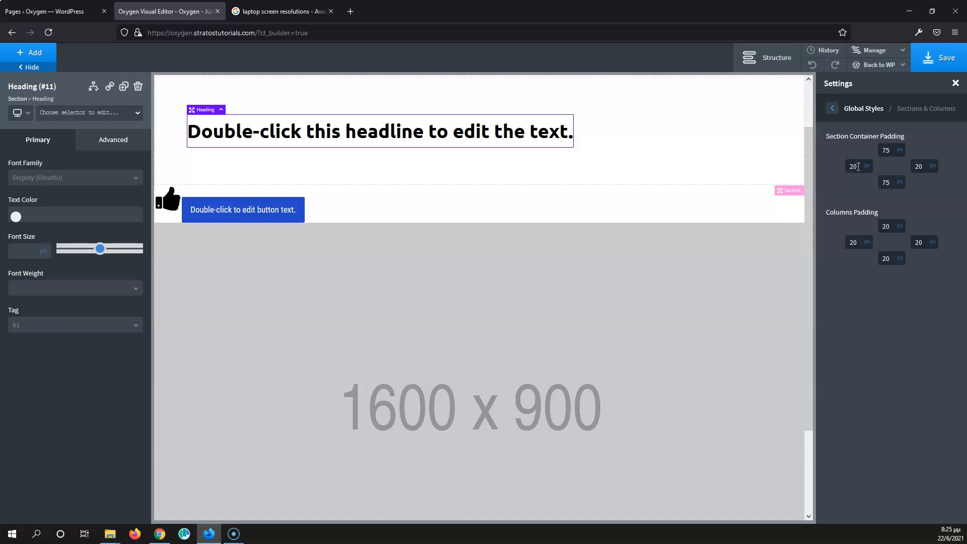
left_click(904, 257)
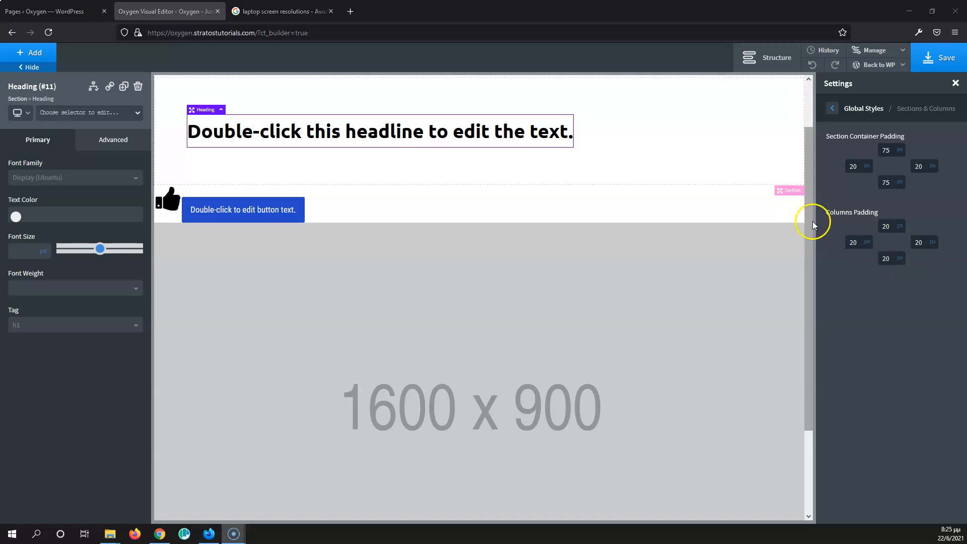
Step: Add a Columns element with a 50 50 layout below the heading
left_click(31, 53)
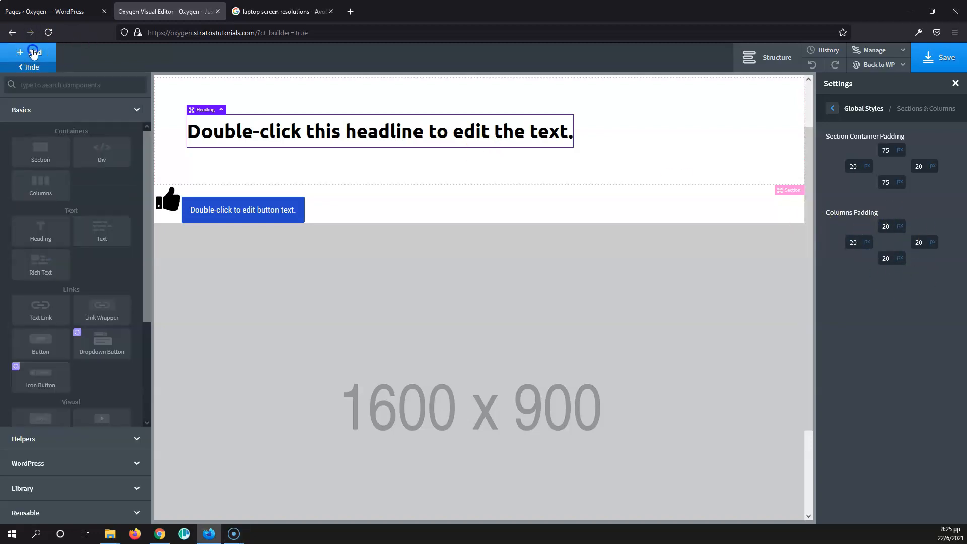
left_click(49, 184)
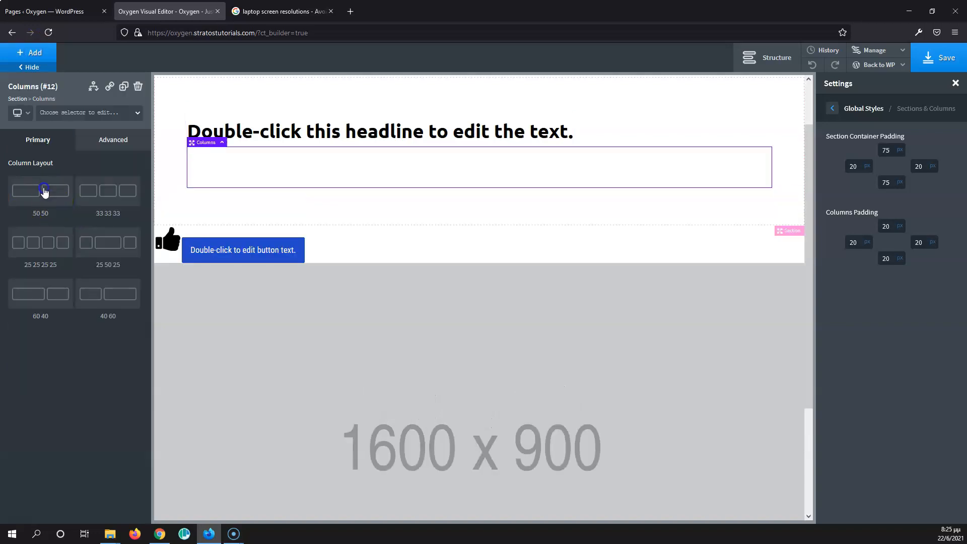
left_click(43, 191)
Step: Select the first column and add a Text element inside it
left_click(316, 167)
left_click(101, 144)
left_click(86, 200)
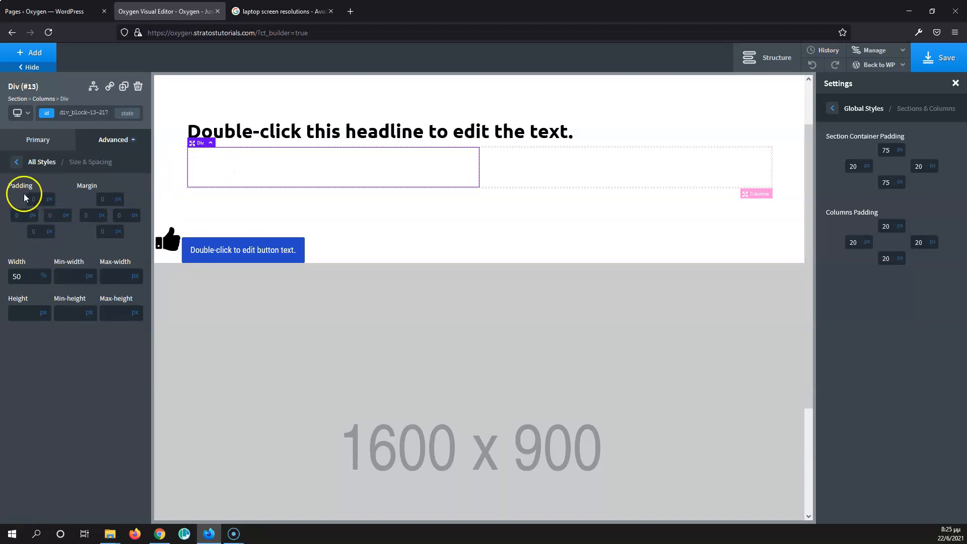
left_click(38, 54)
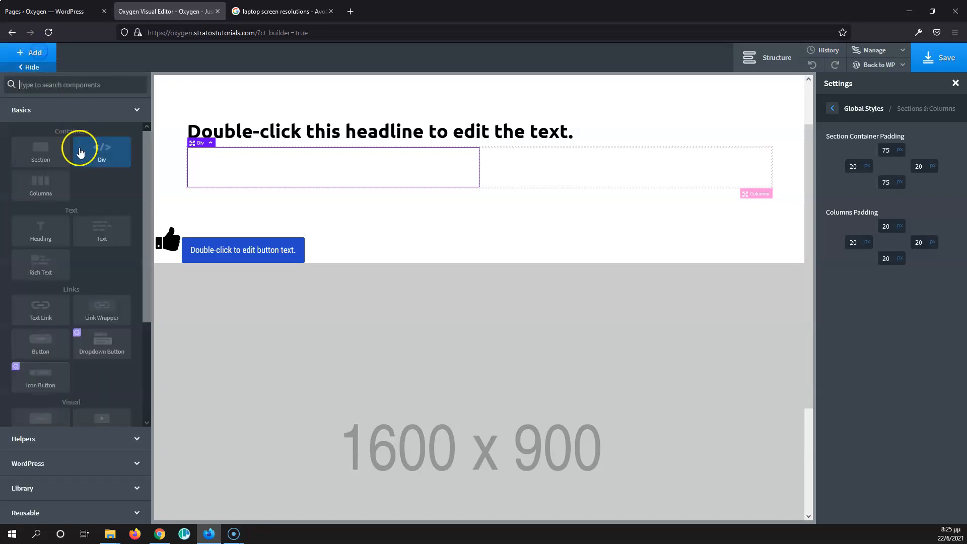
left_click(89, 237)
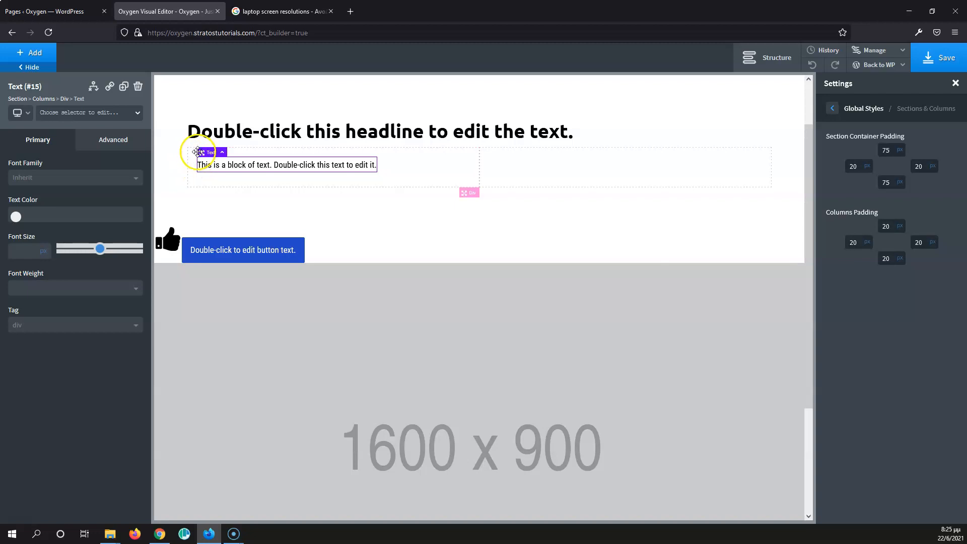
Step: Set the first column div's left padding to 0
left_click(131, 143)
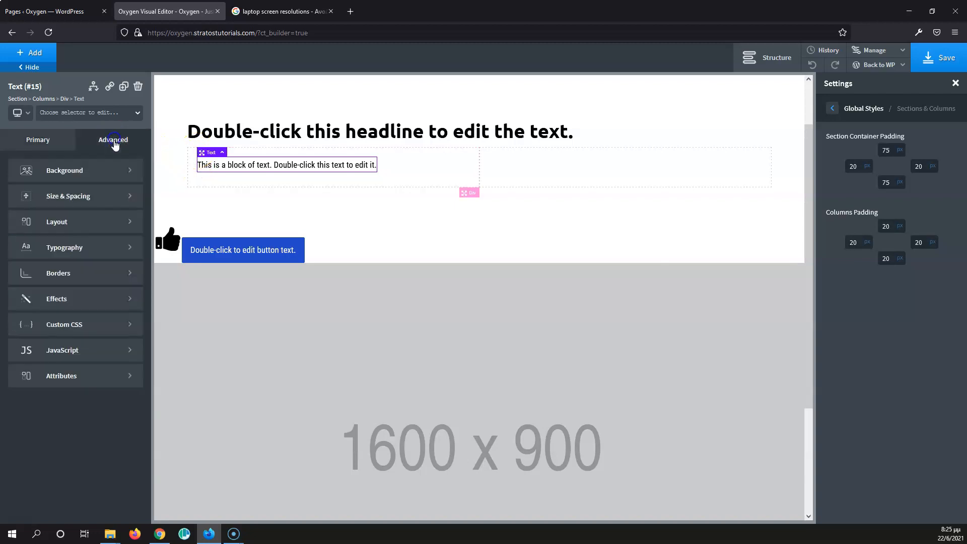
left_click(194, 171)
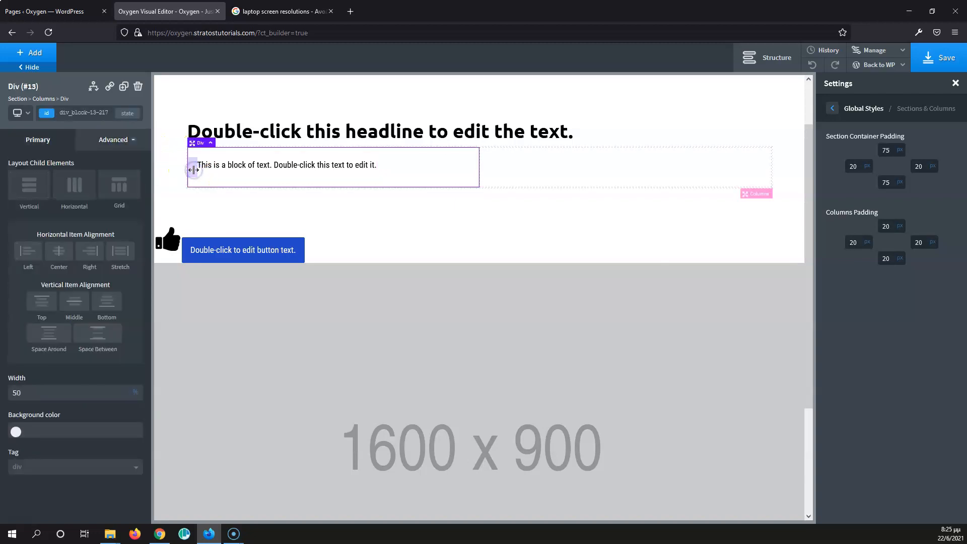
left_click(104, 143)
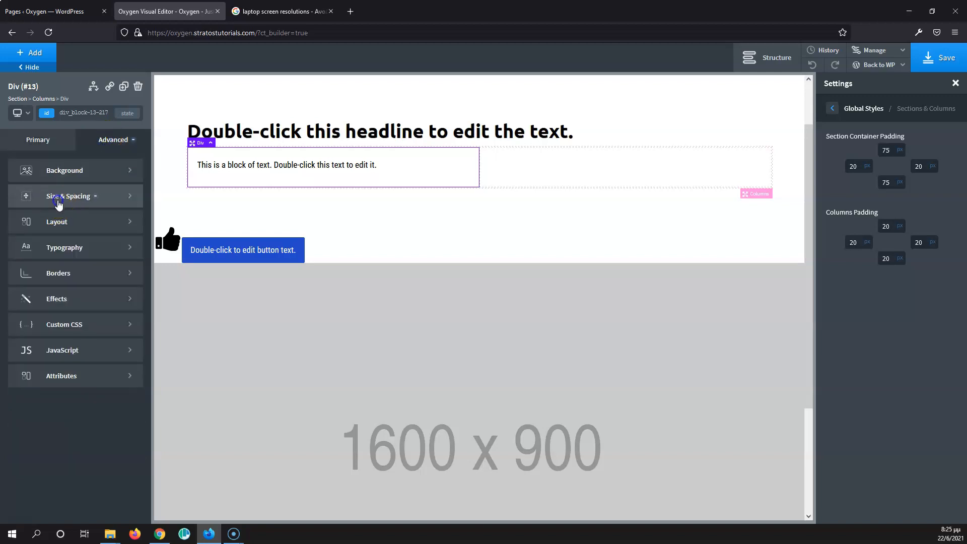
left_click(56, 196)
left_click(19, 218)
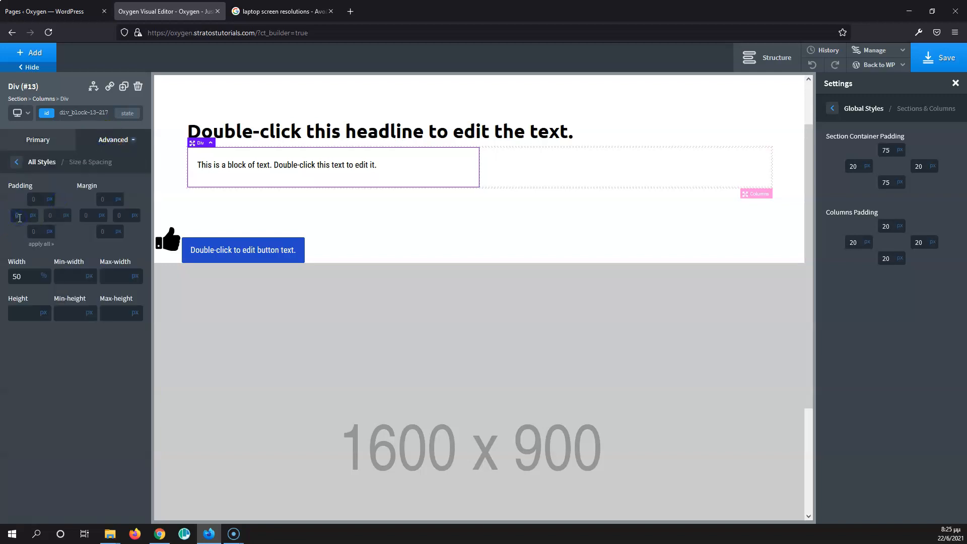
type("0")
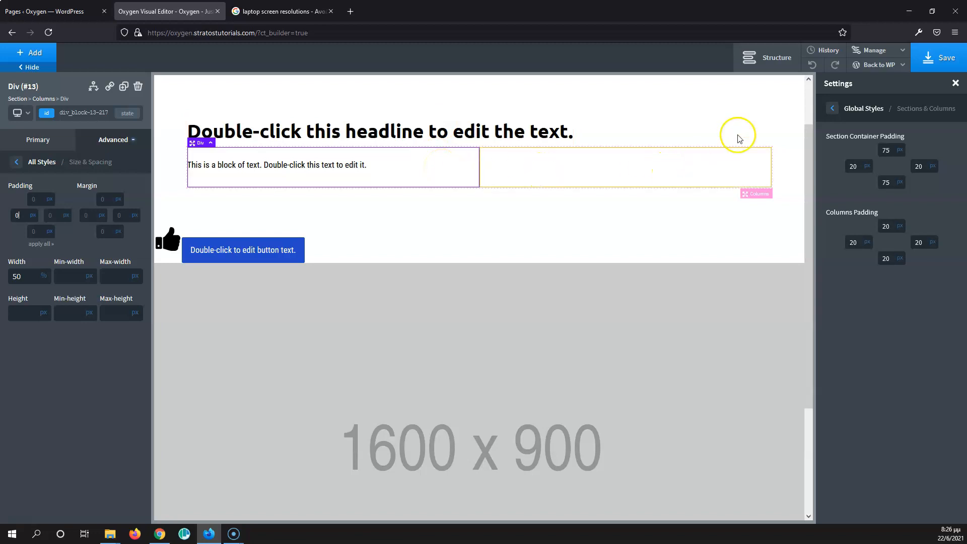
Step: Open the global Animate On Scroll settings and set the animation duration to 1000 ms
left_click(831, 109)
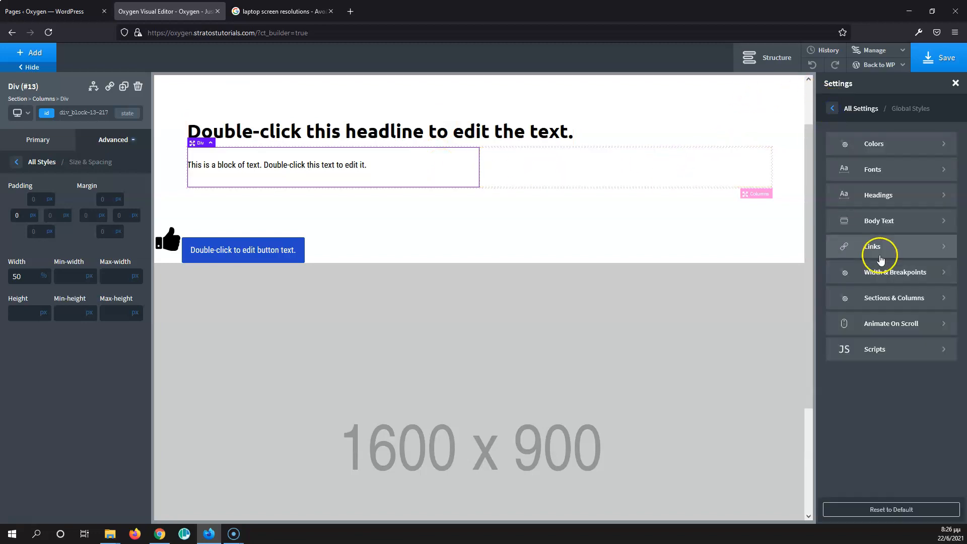
left_click(913, 327)
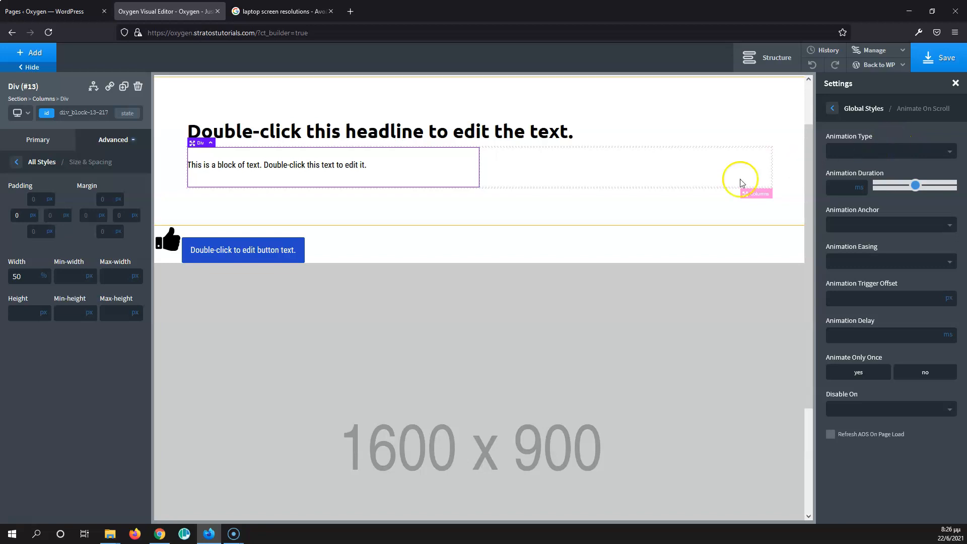
scroll(556, 221, "down", 3)
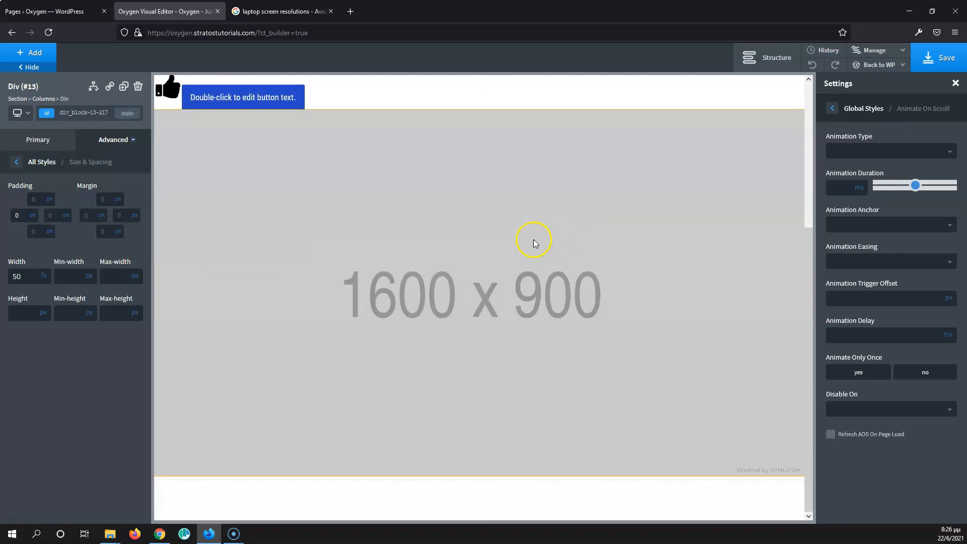
scroll(520, 268, "up", 4)
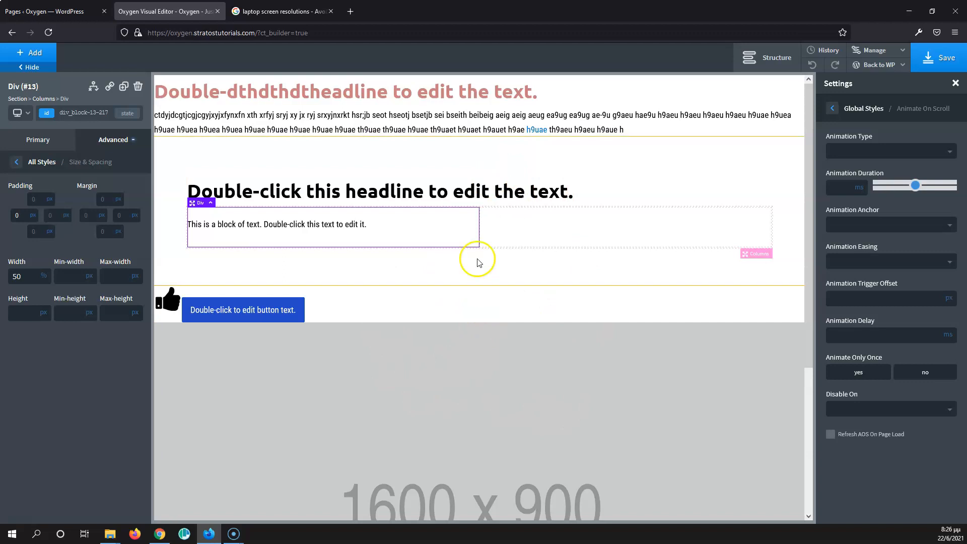
scroll(525, 309, "down", 1)
scroll(524, 309, "down", 4)
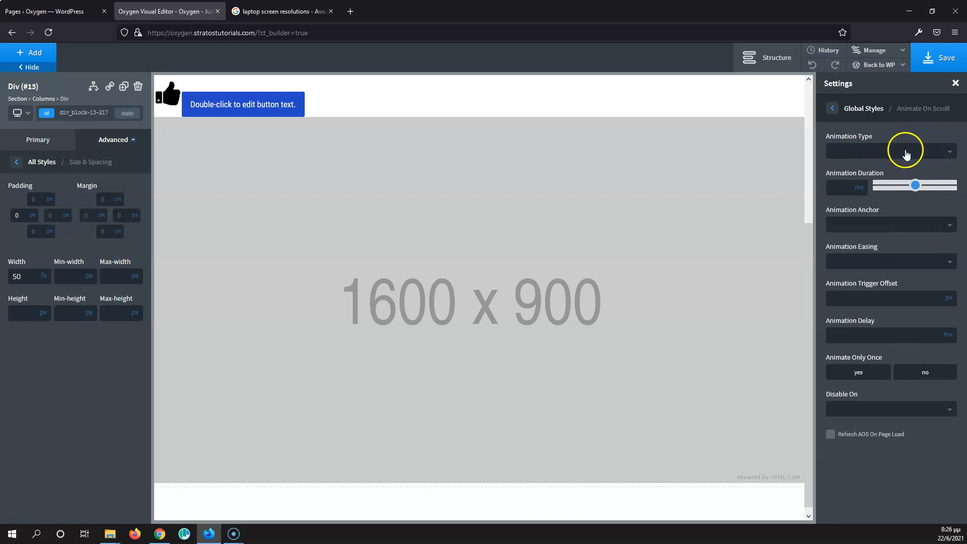
left_click(838, 187)
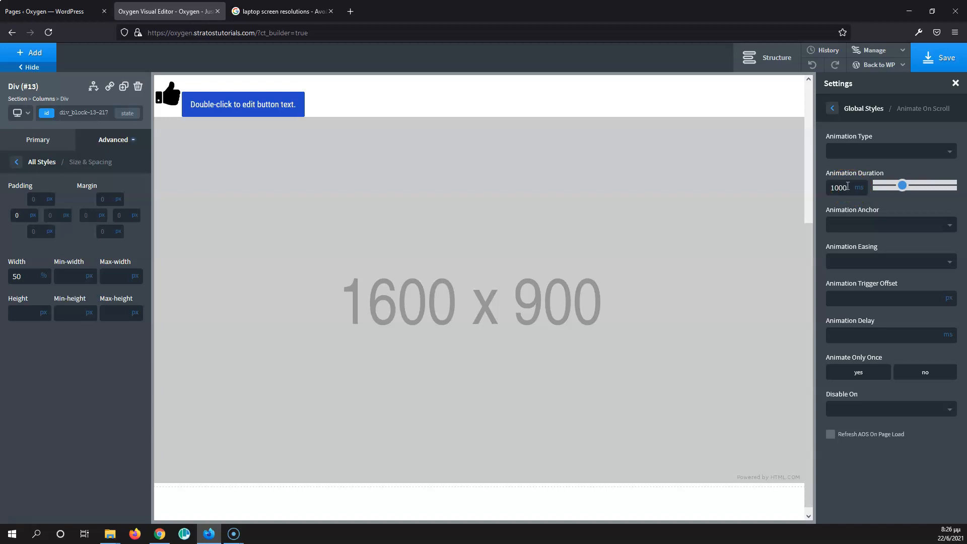
left_click(872, 226)
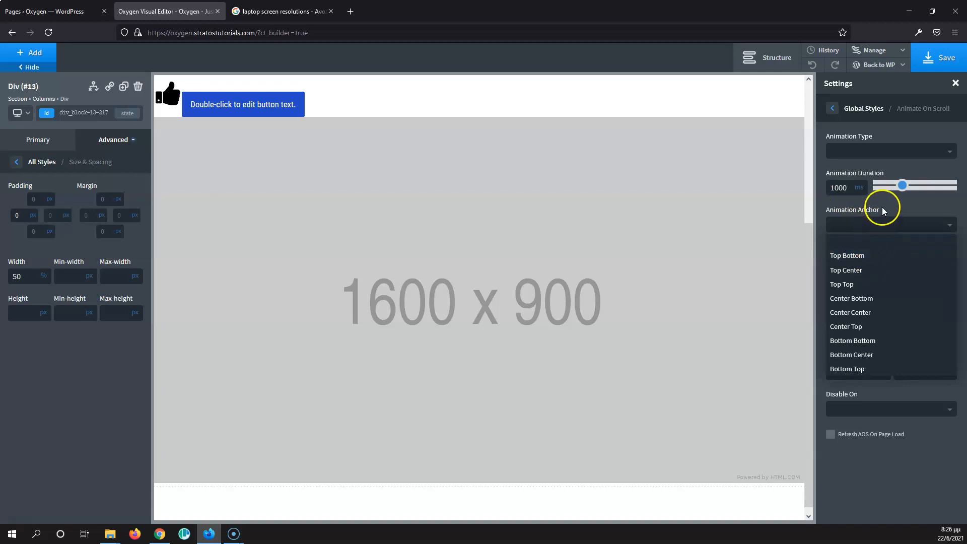
left_click(886, 206)
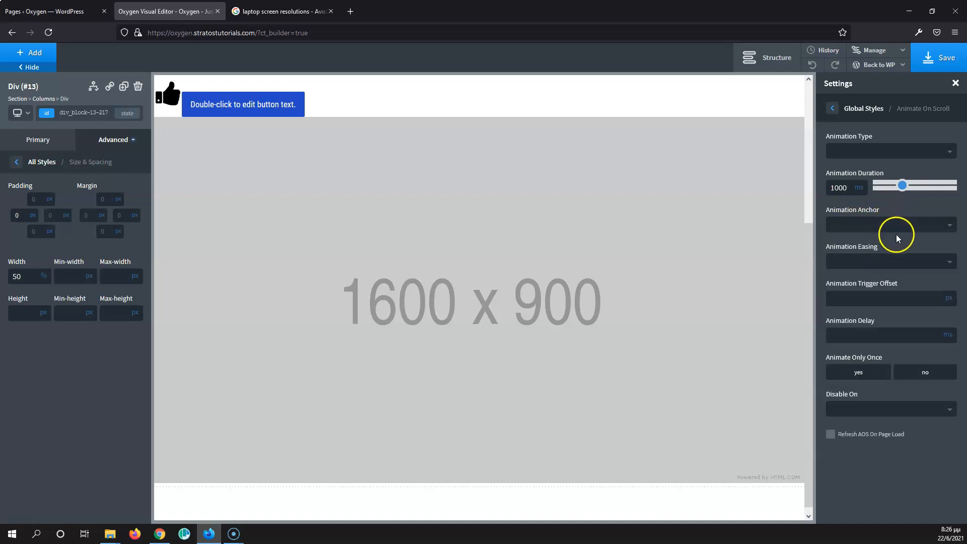
Step: Set the animation easing to ease-in-out and turn on Animate Only Once
left_click(899, 263)
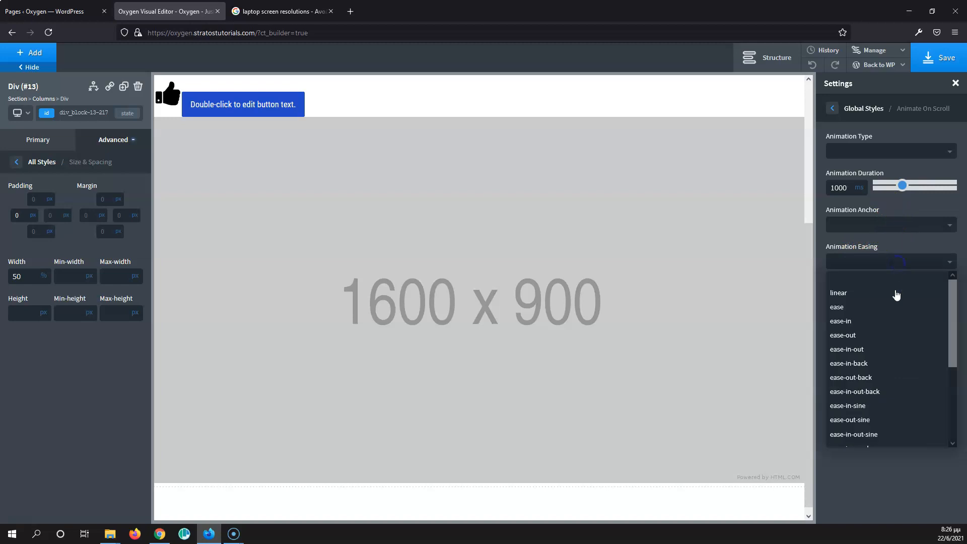
left_click(887, 351)
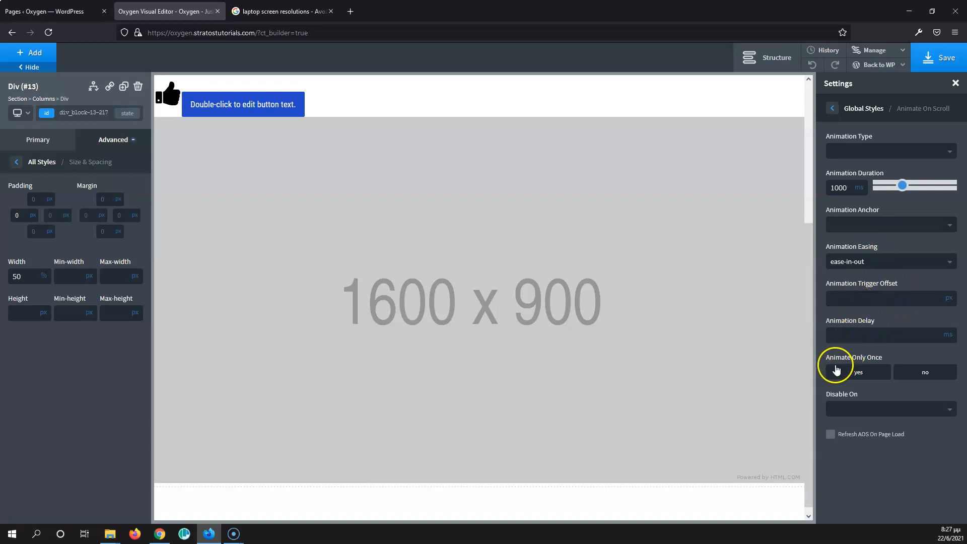
left_click(868, 377)
Step: Disable scroll animations on Less than 992px screens and save the page
left_click(862, 410)
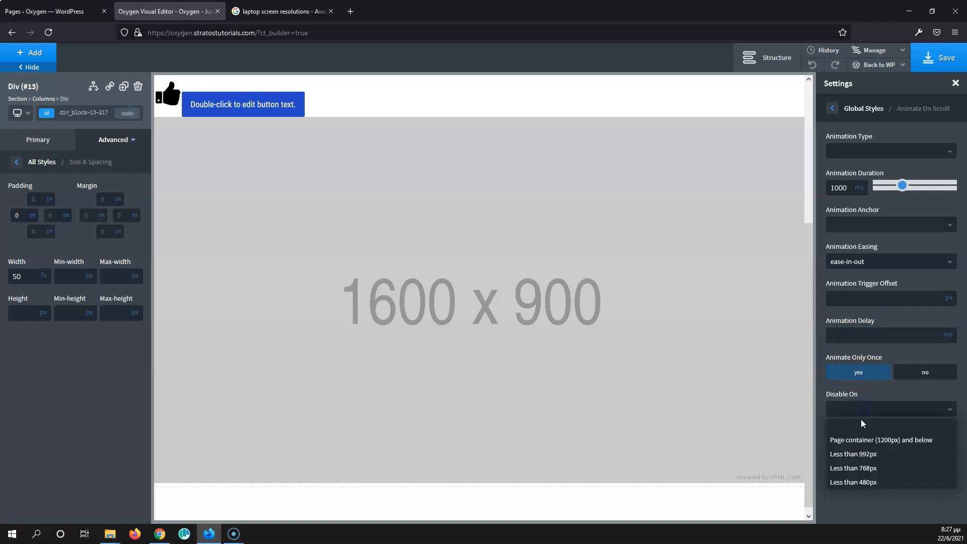
left_click(880, 458)
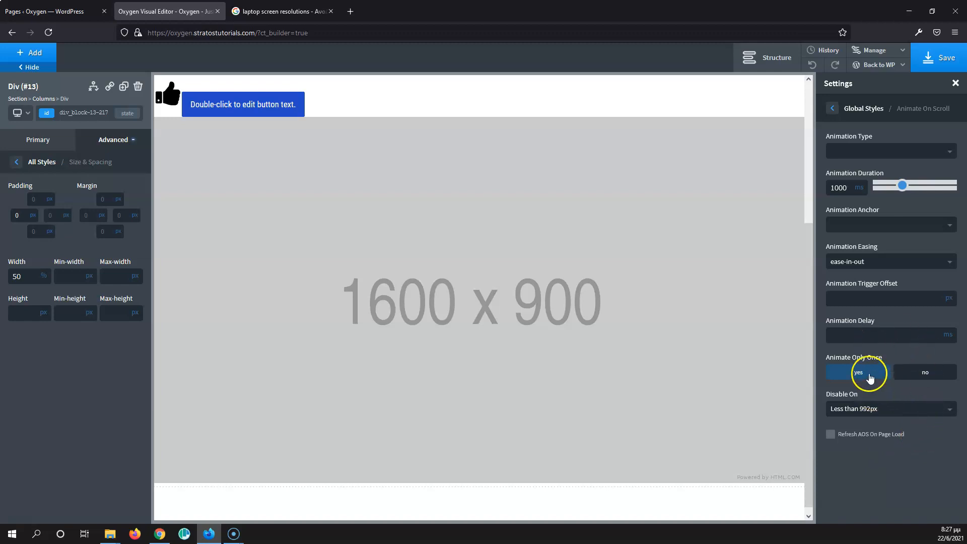
scroll(518, 288, "down", 1)
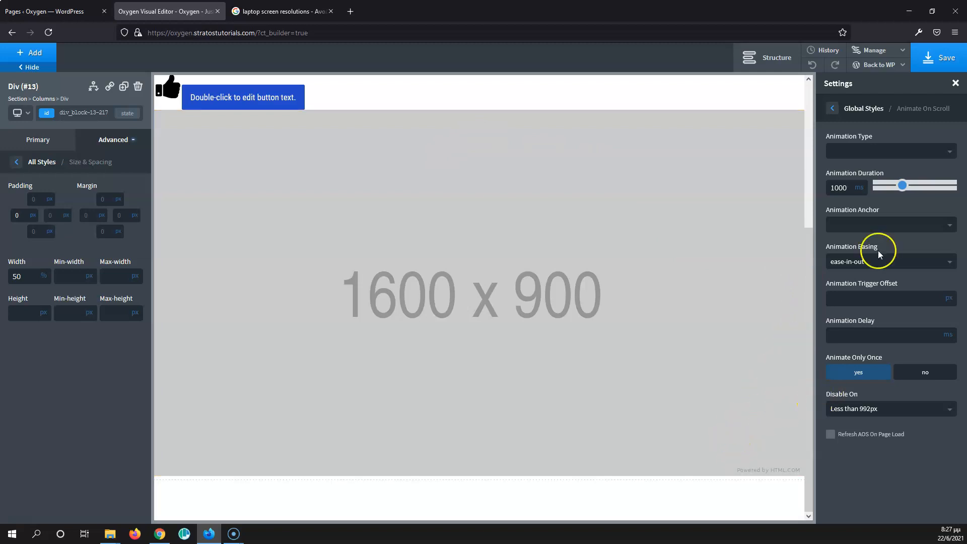
left_click(945, 63)
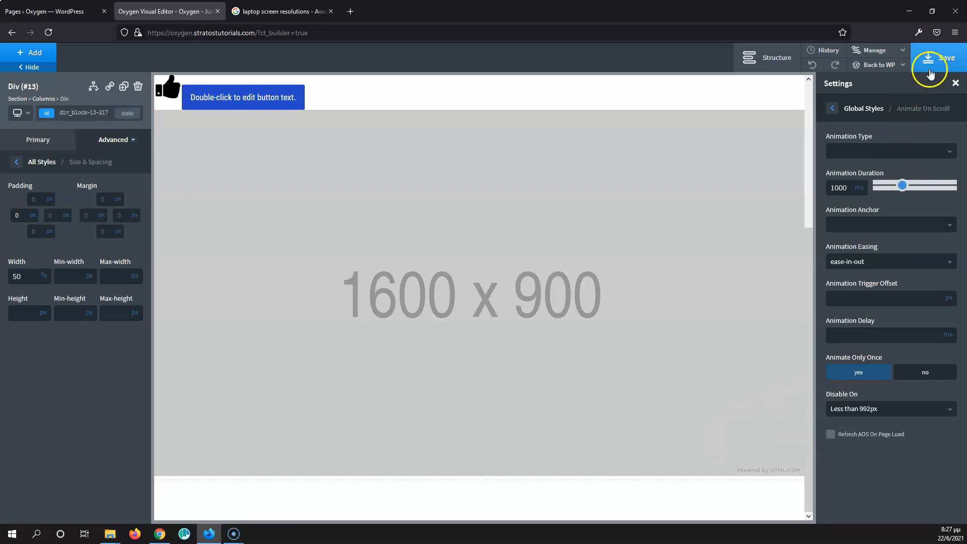
left_click(937, 61)
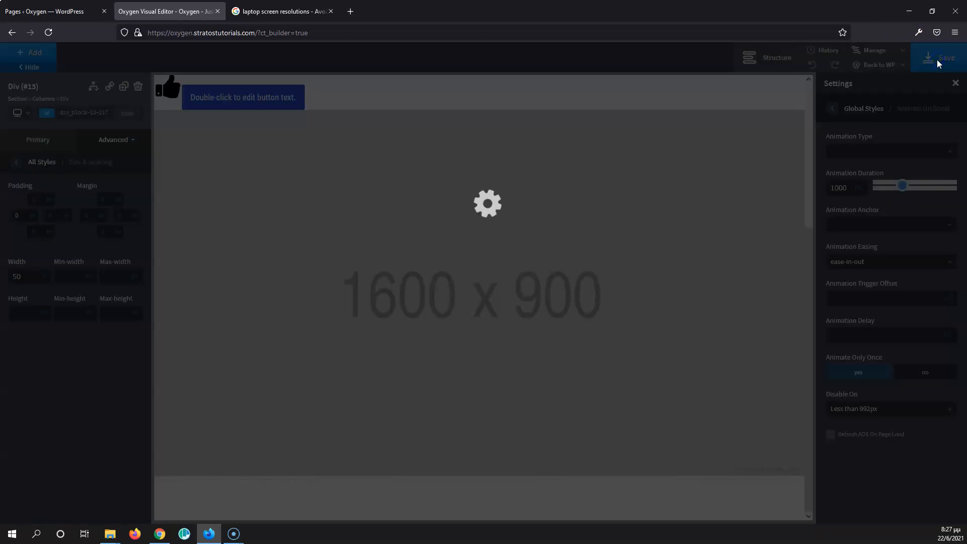
Step: Review the global Headings and Scripts settings
left_click(832, 109)
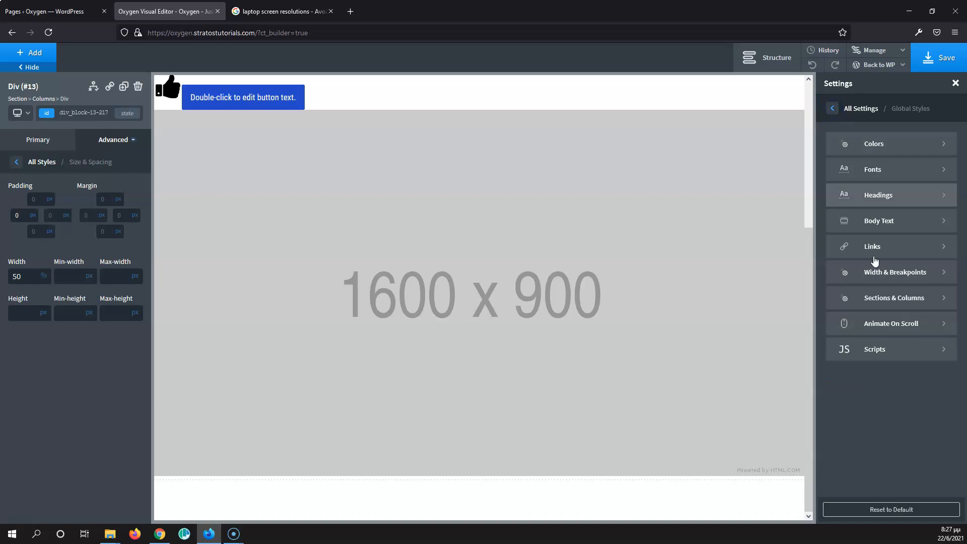
left_click(894, 197)
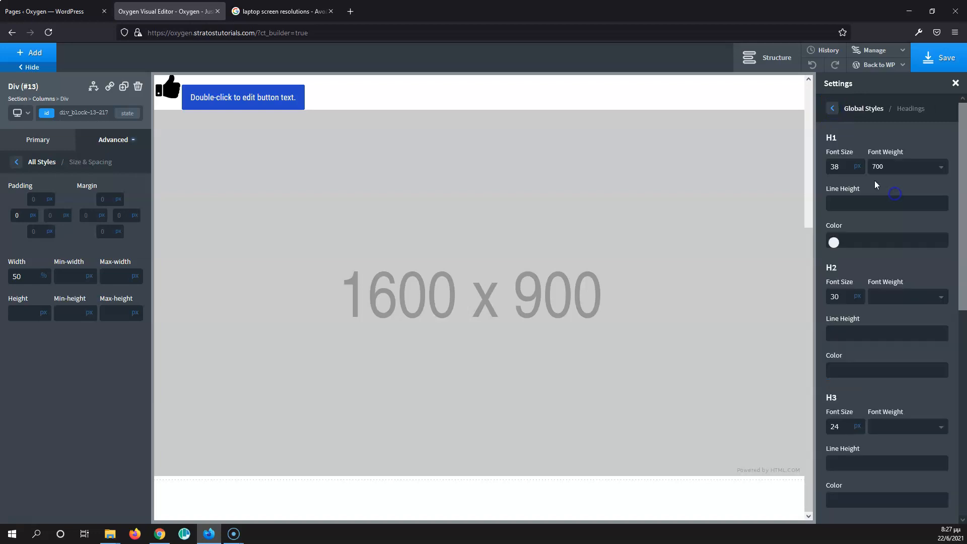
left_click(836, 112)
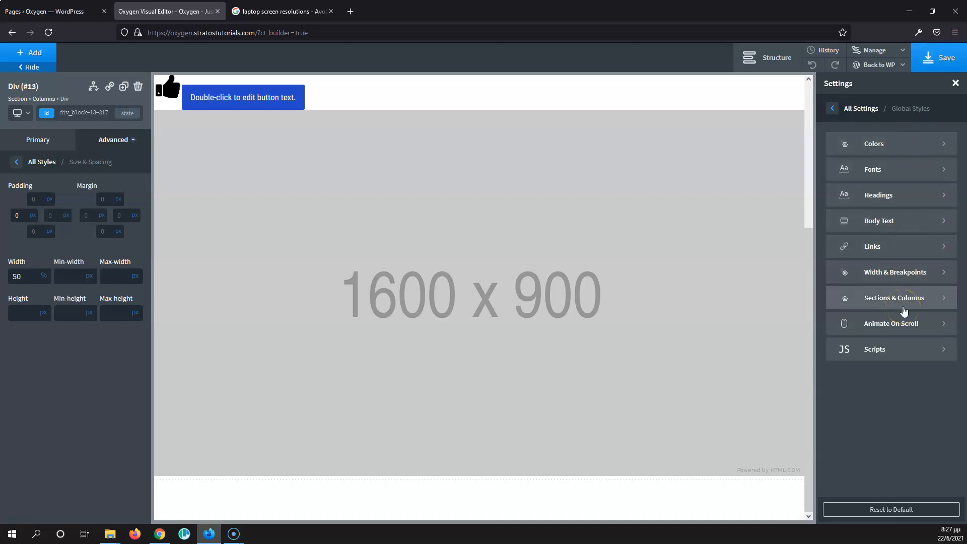
left_click(903, 278)
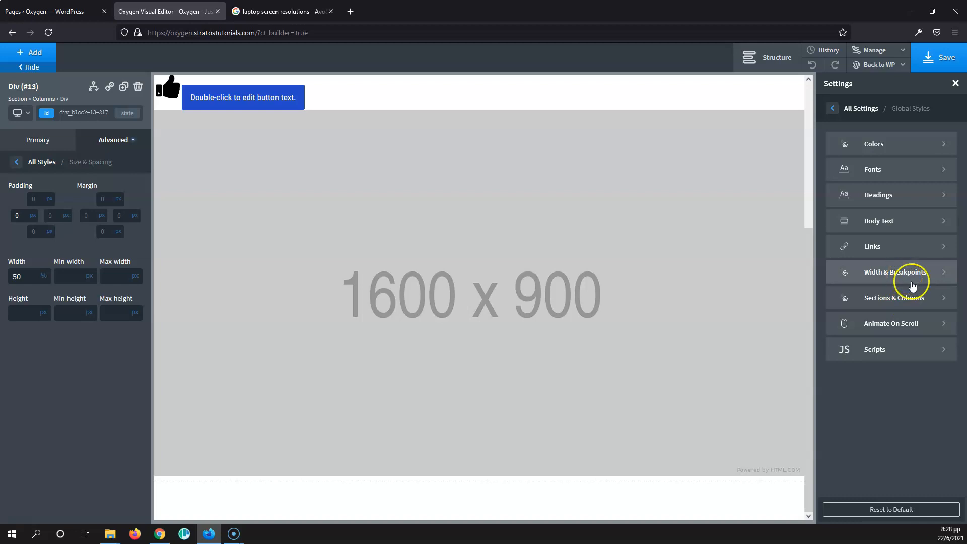
left_click(887, 351)
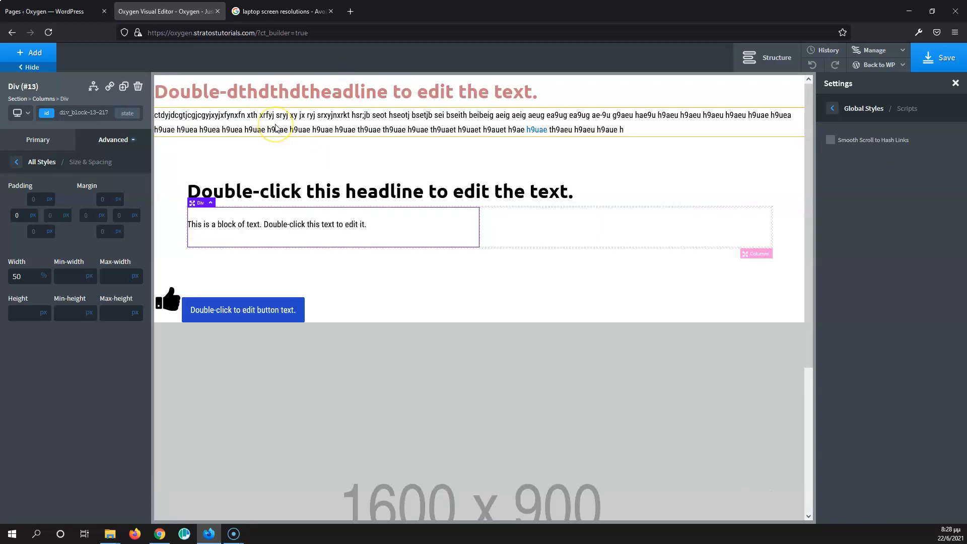
Step: Enable Smooth Scroll to Hash Links in the global Scripts settings and save the page
left_click(330, 204)
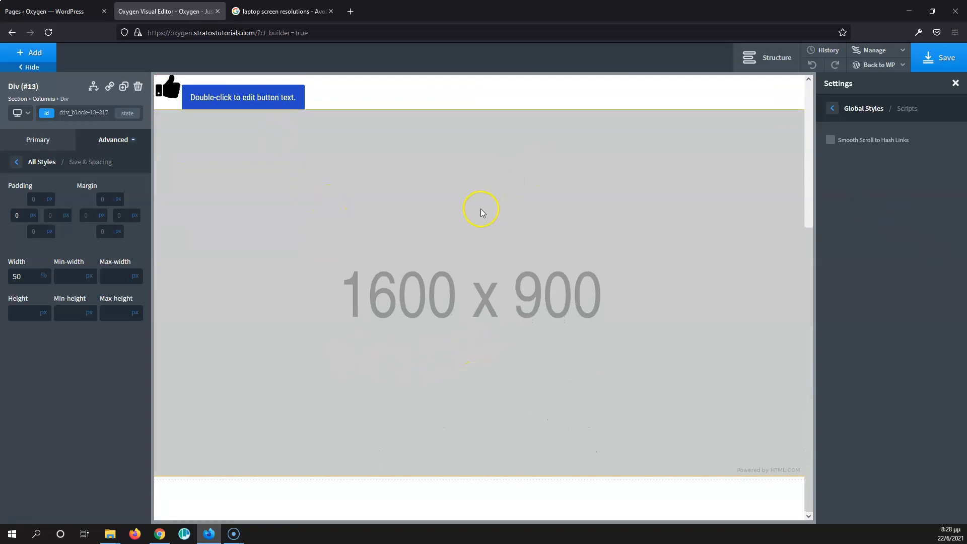
scroll(480, 212, "up", 3)
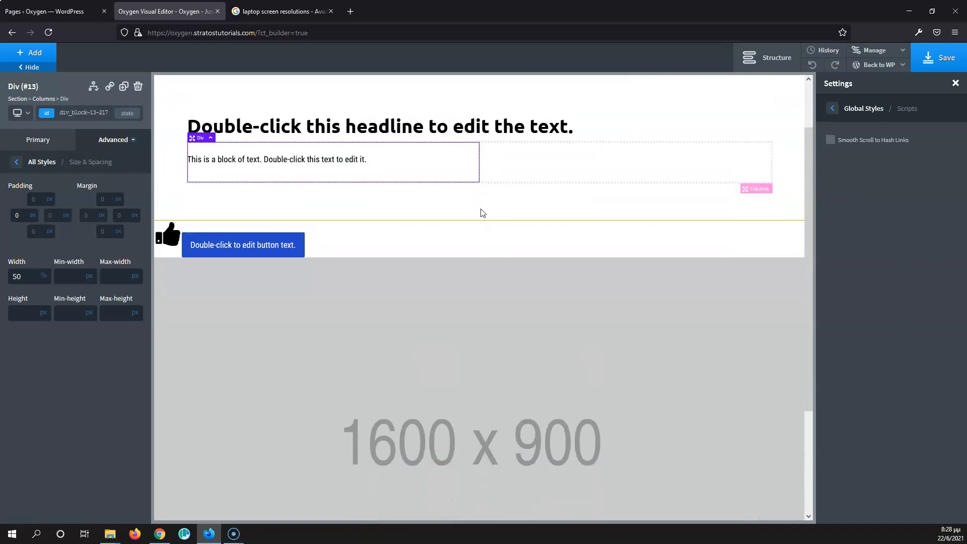
scroll(480, 209, "down", 3)
scroll(480, 209, "up", 5)
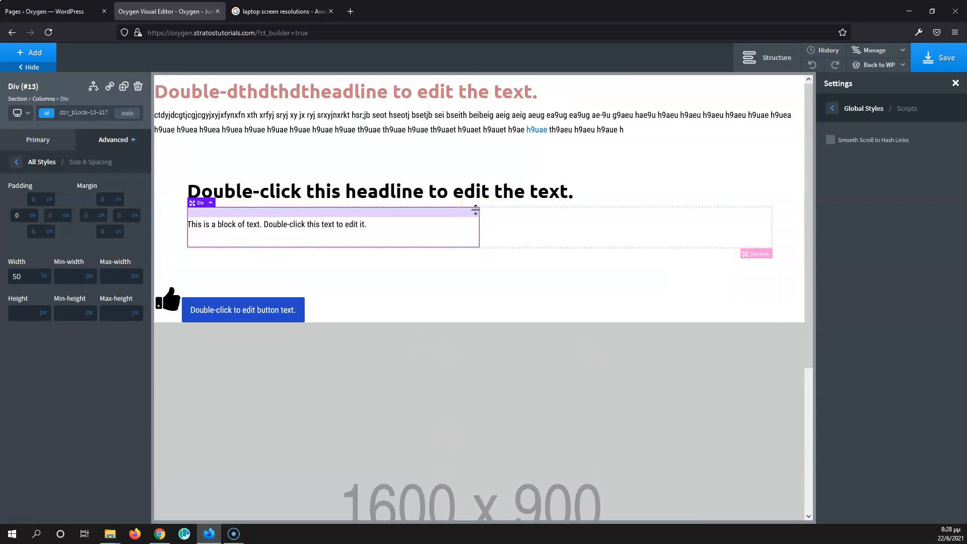
scroll(503, 261, "down", 4)
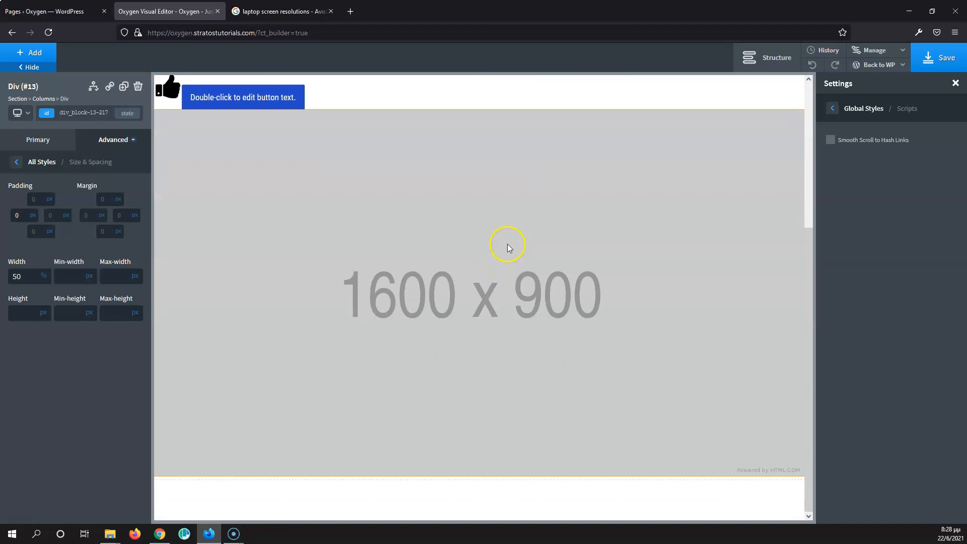
scroll(518, 220, "up", 4)
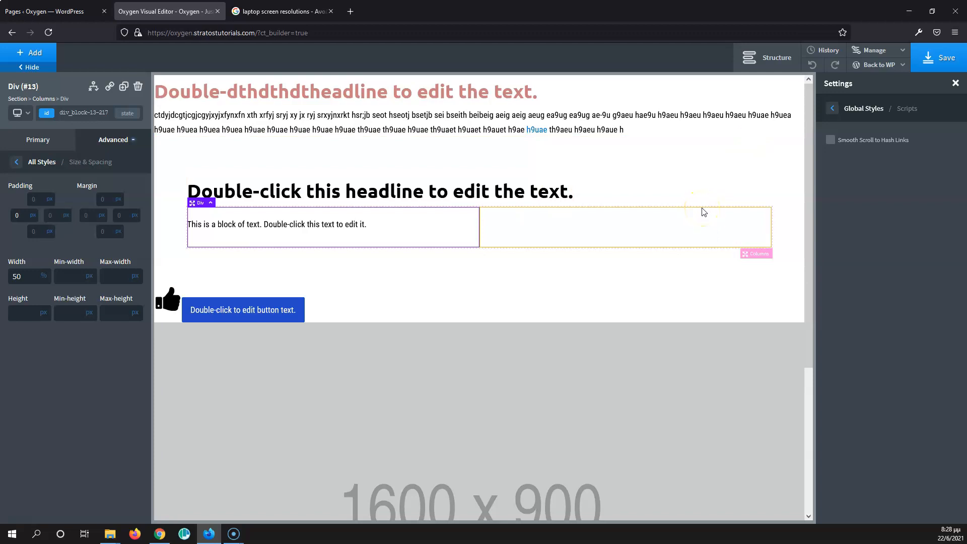
left_click(830, 141)
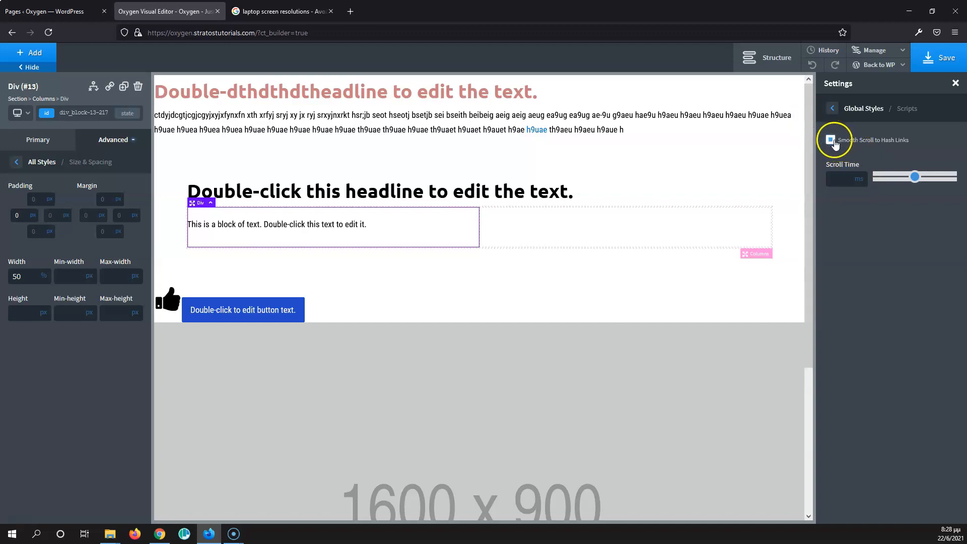
left_click(929, 57)
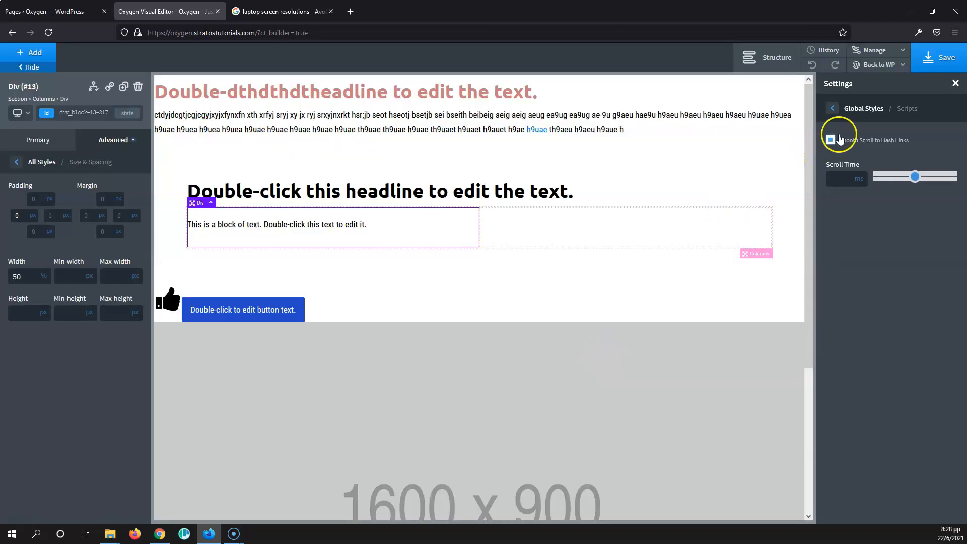
Step: Return to the global settings list and select the button element on the page
left_click(832, 108)
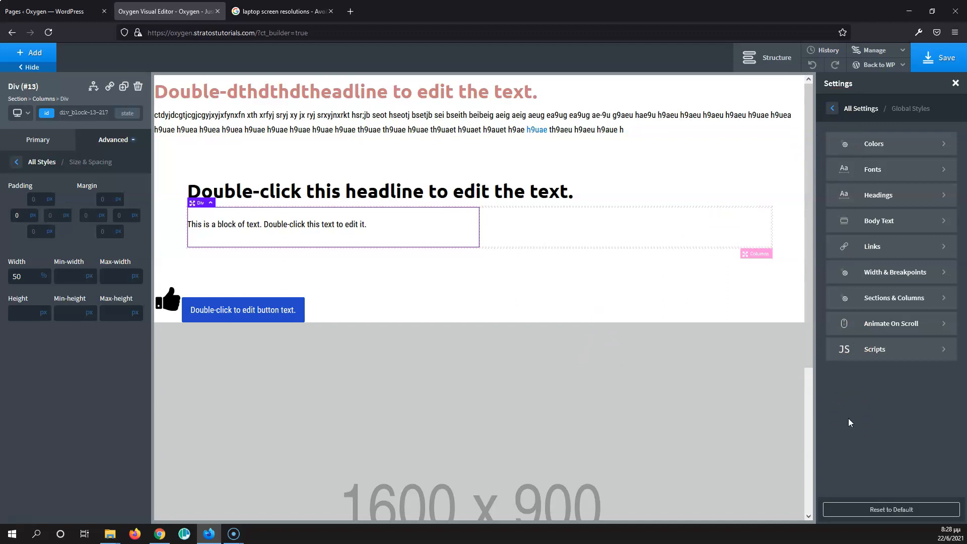
left_click(256, 309)
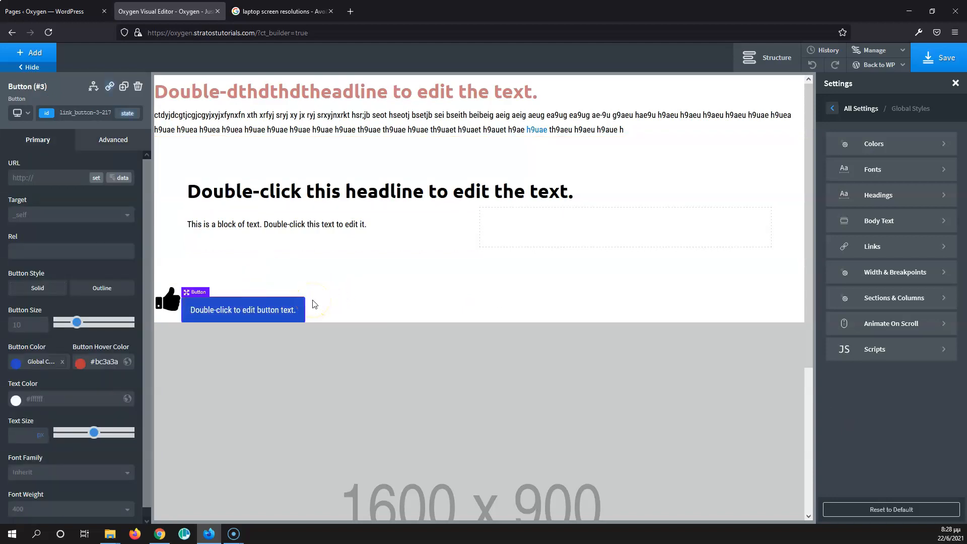
left_click_drag(274, 297, 345, 300)
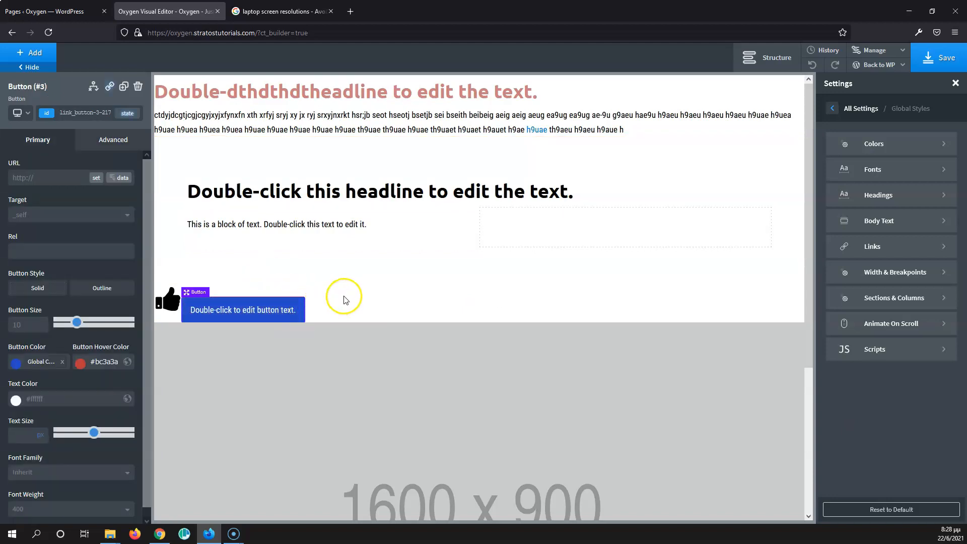